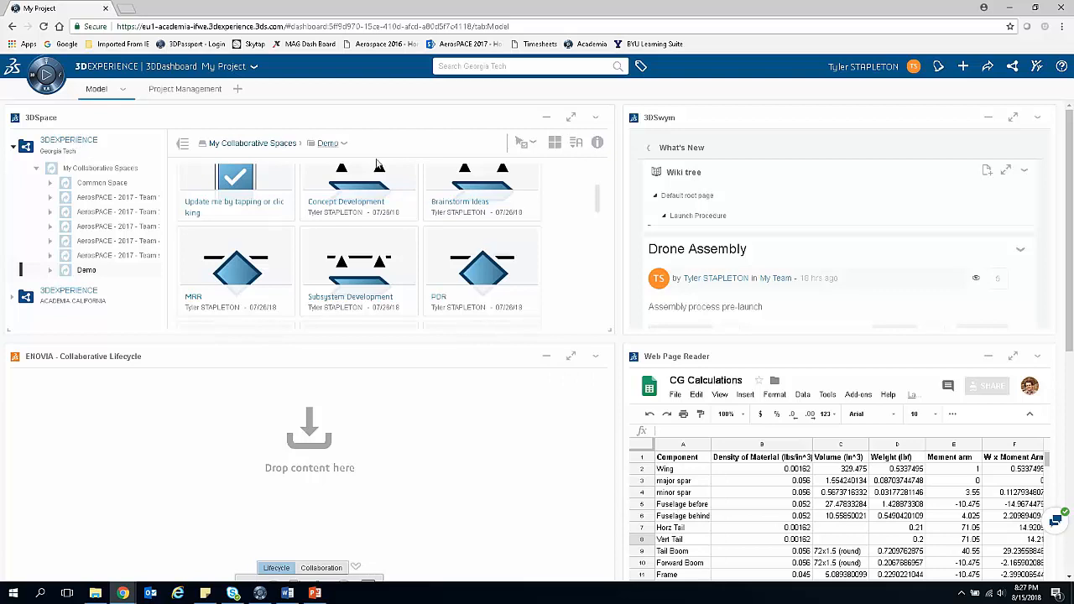
Step: Maximize the 3DSpace widget and open Practice Assembly from the Demo collaborative space in a fullscreen 3D preview
mouse_move(596, 207)
mouse_down()
mouse_move(595, 176)
mouse_move(599, 205)
mouse_up()
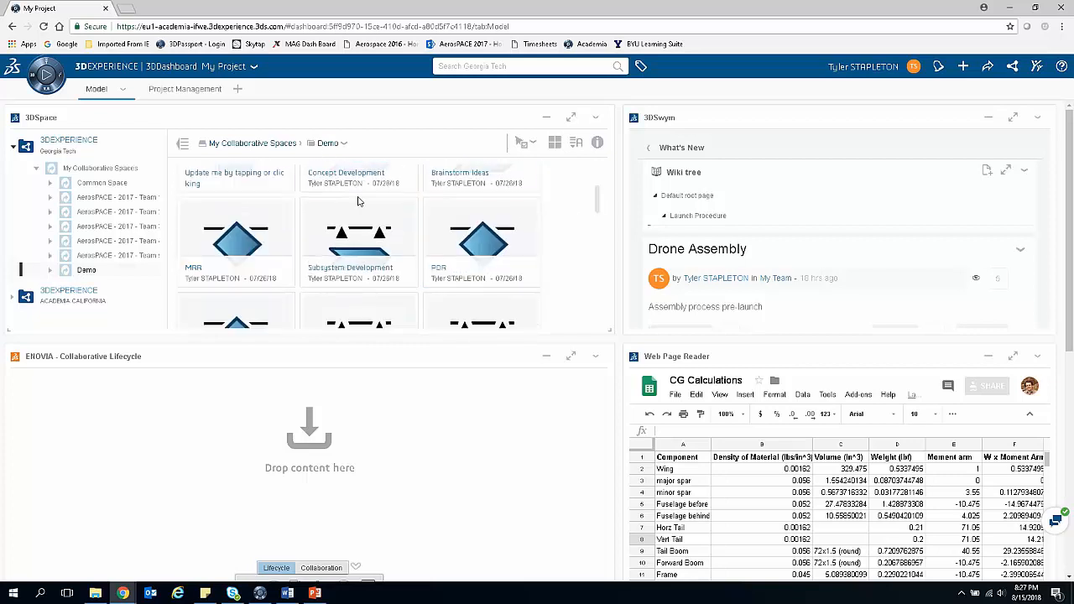
click(572, 119)
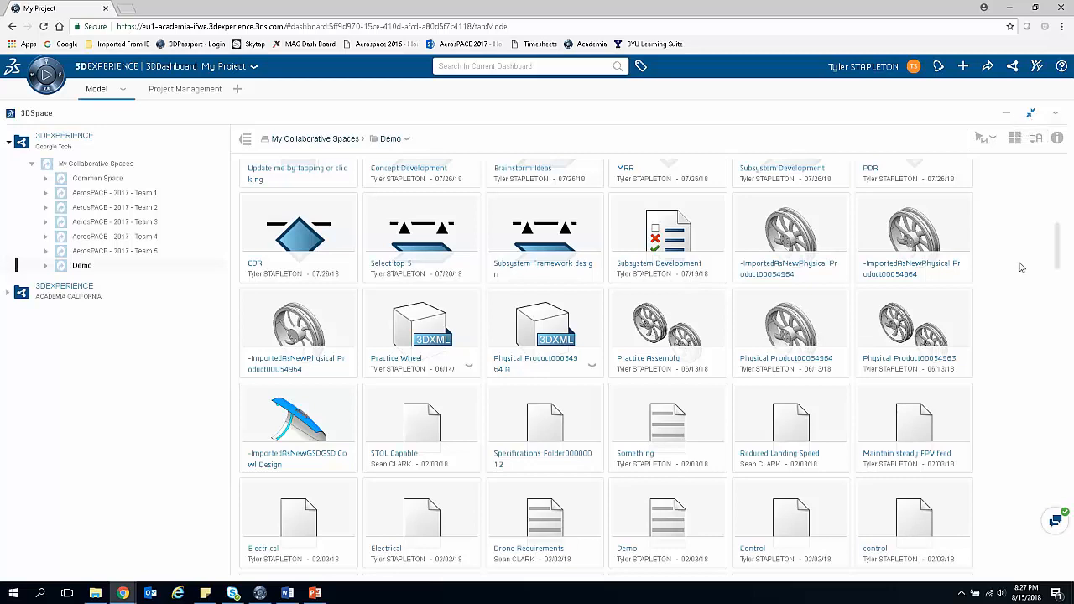
click(702, 332)
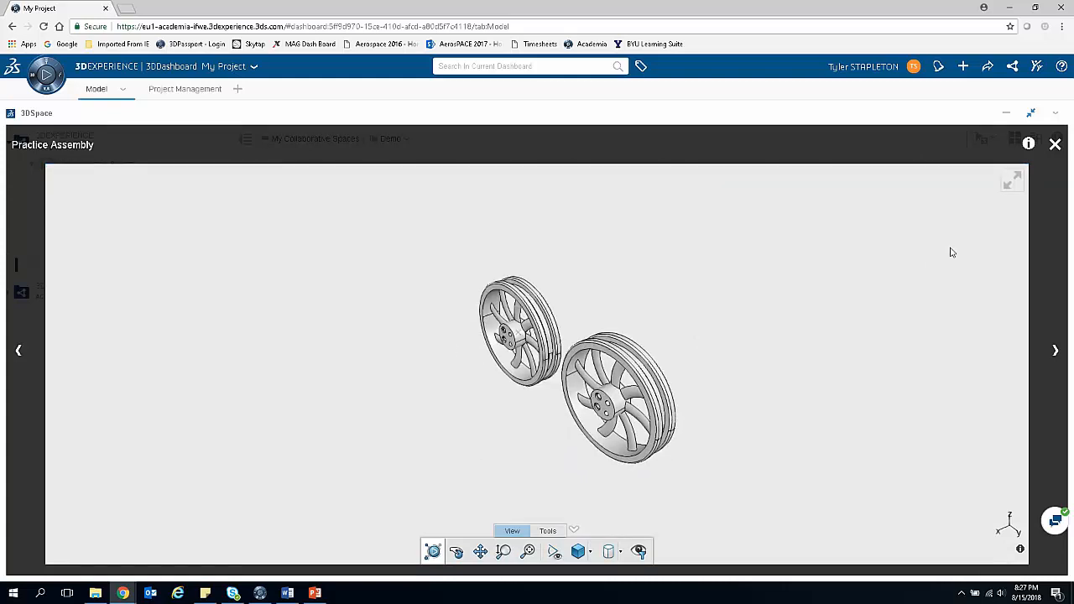
click(1011, 182)
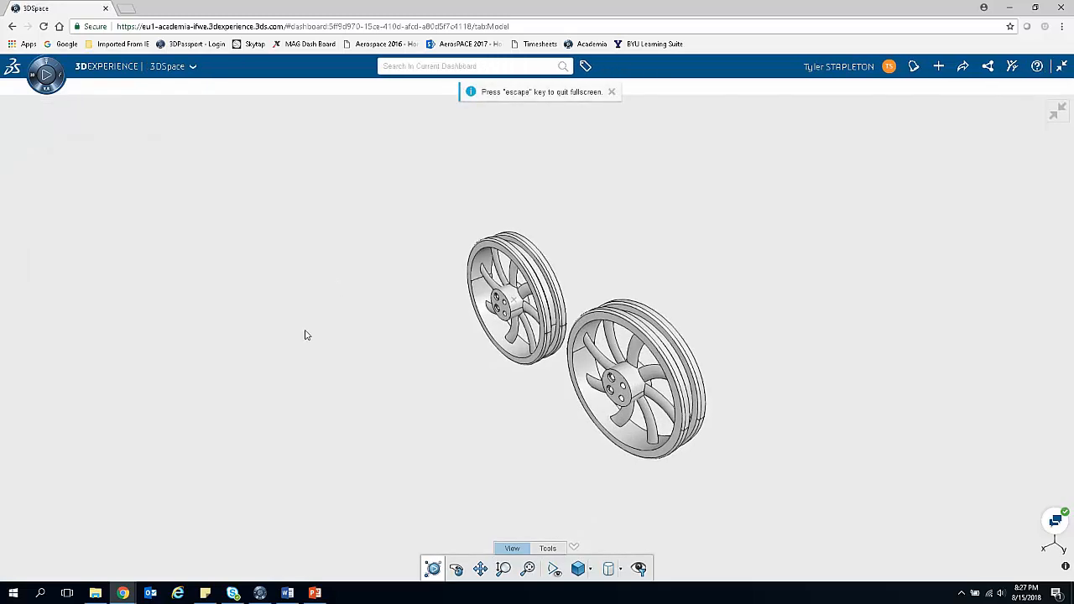
Step: Orient Practice Assembly so both wheels are seen from the front and start the markup tool
drag(554, 418, 700, 312)
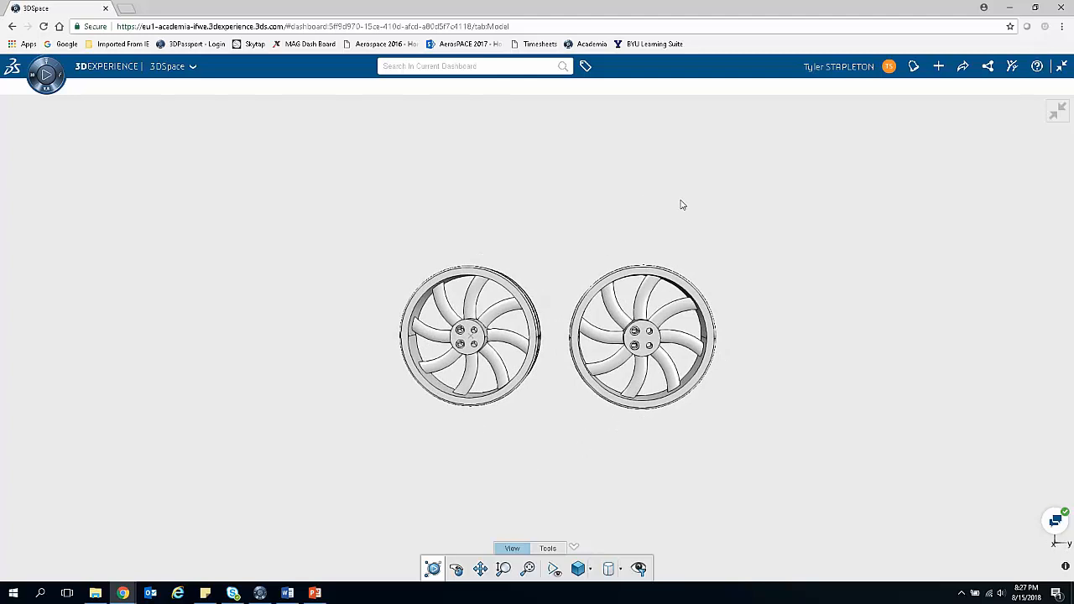
drag(670, 210, 554, 335)
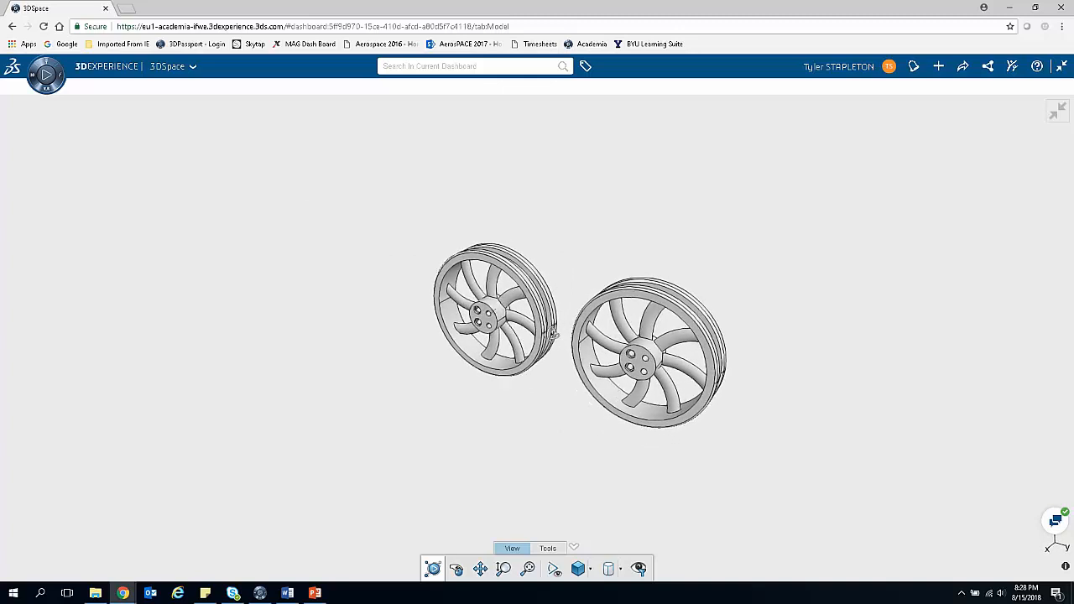
drag(495, 421, 660, 308)
drag(550, 418, 521, 427)
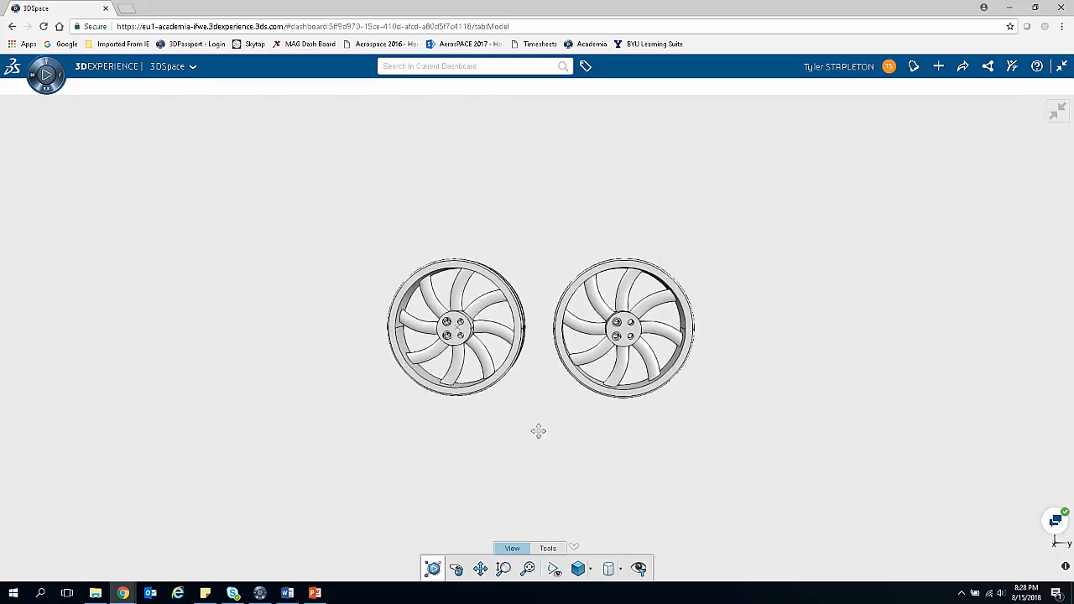
scroll(536, 421, up, 3)
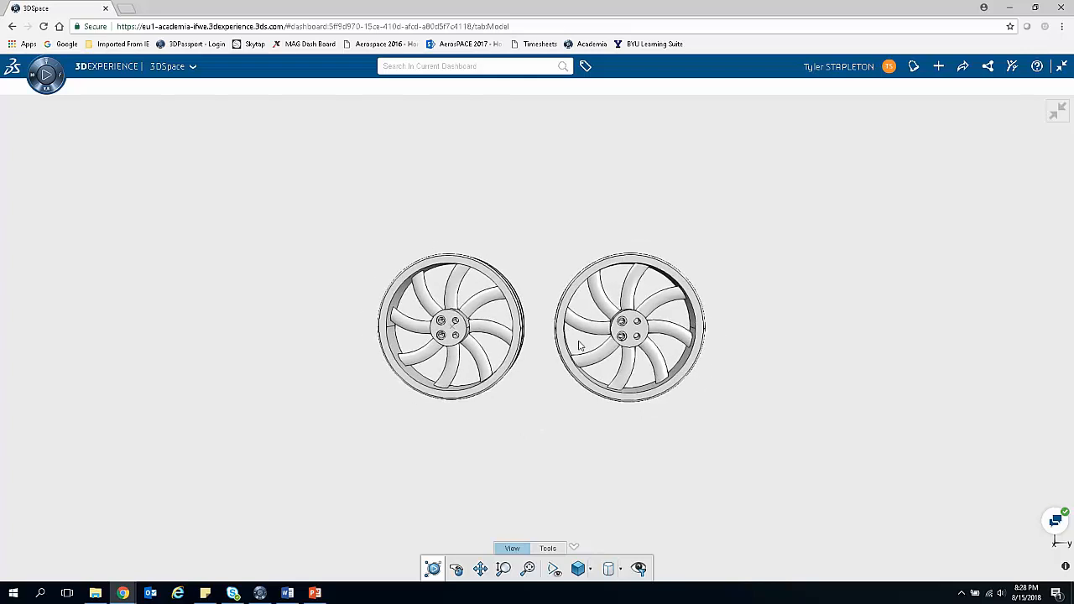
drag(691, 235, 523, 359)
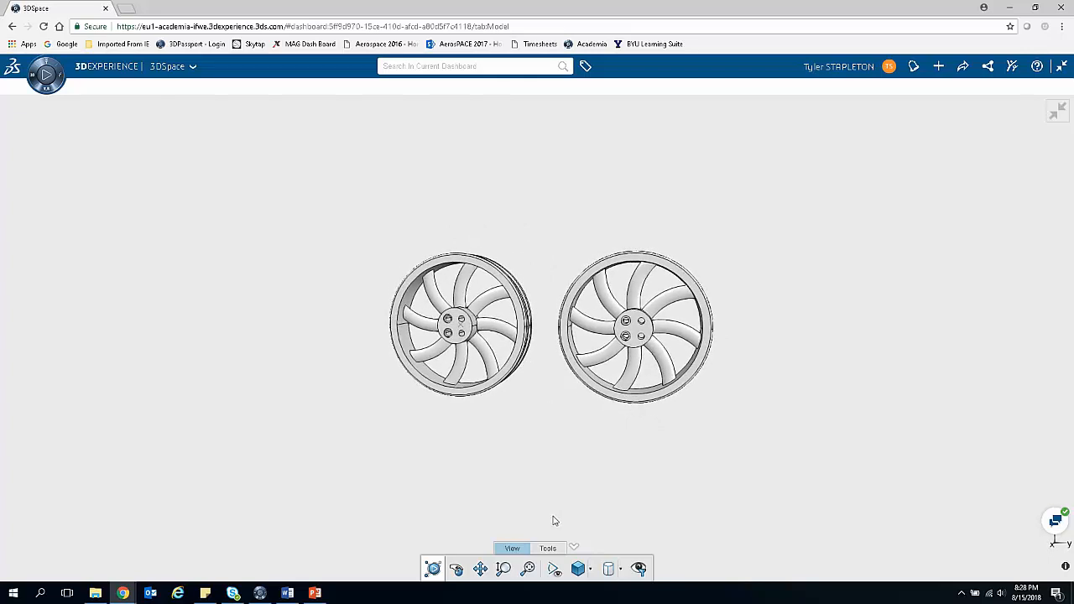
click(550, 549)
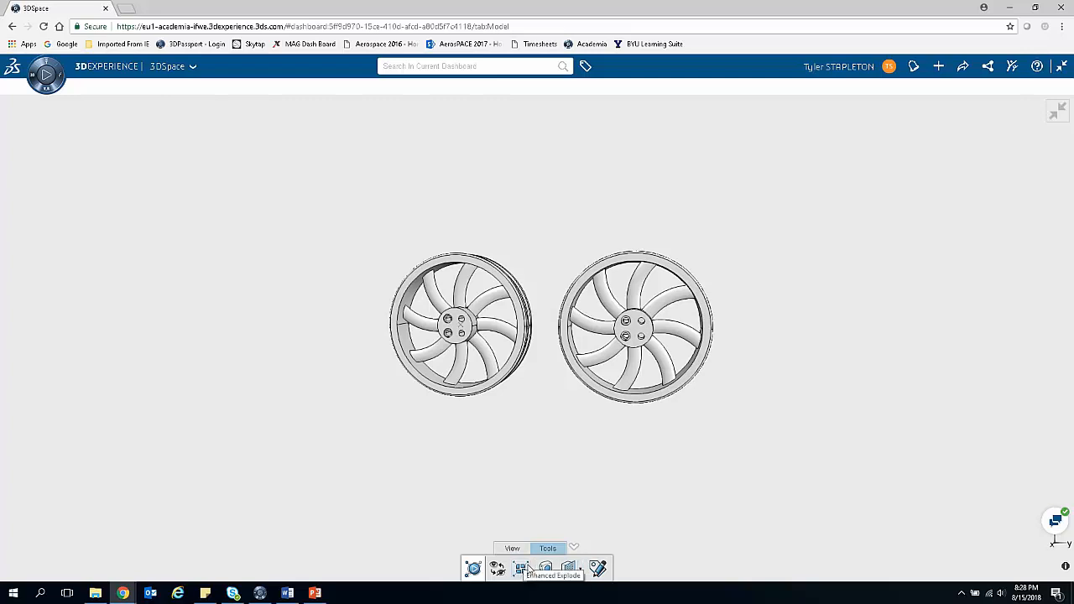
click(597, 570)
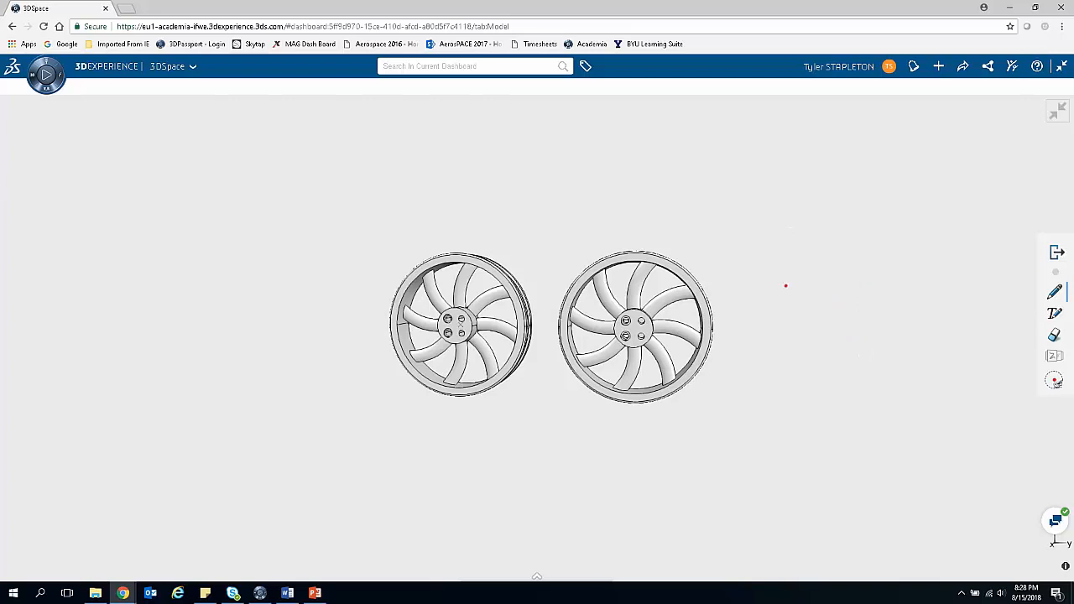
Step: Draw a red freehand loop around each wheel and erase both loops
mouse_move(345, 270)
mouse_down()
mouse_move(445, 444)
mouse_move(540, 396)
mouse_move(542, 206)
mouse_move(361, 235)
mouse_up()
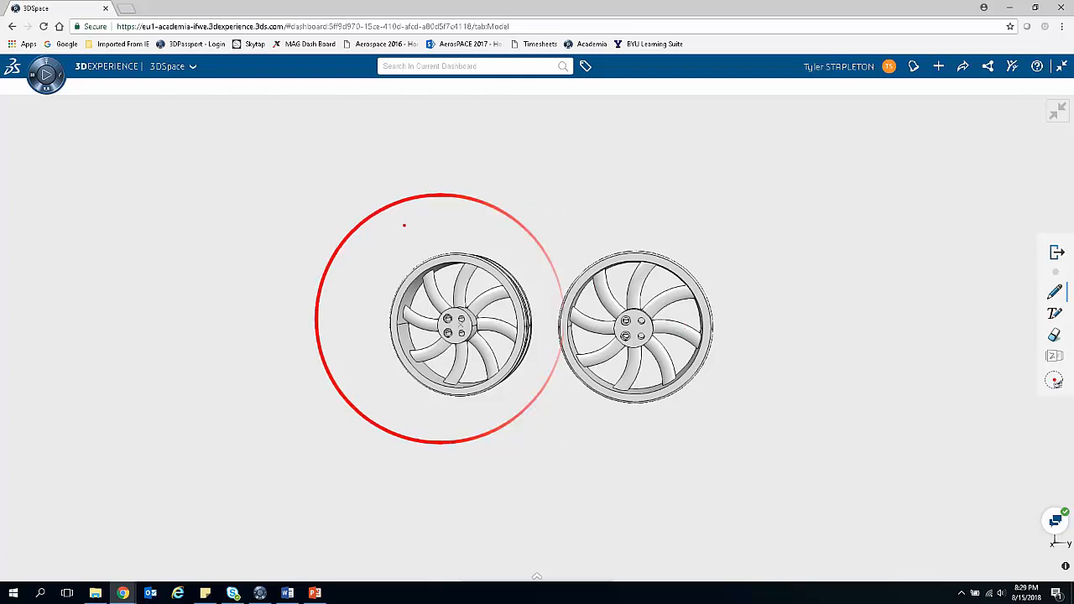
mouse_move(629, 223)
mouse_down()
mouse_move(755, 390)
mouse_move(544, 413)
mouse_move(657, 222)
mouse_up()
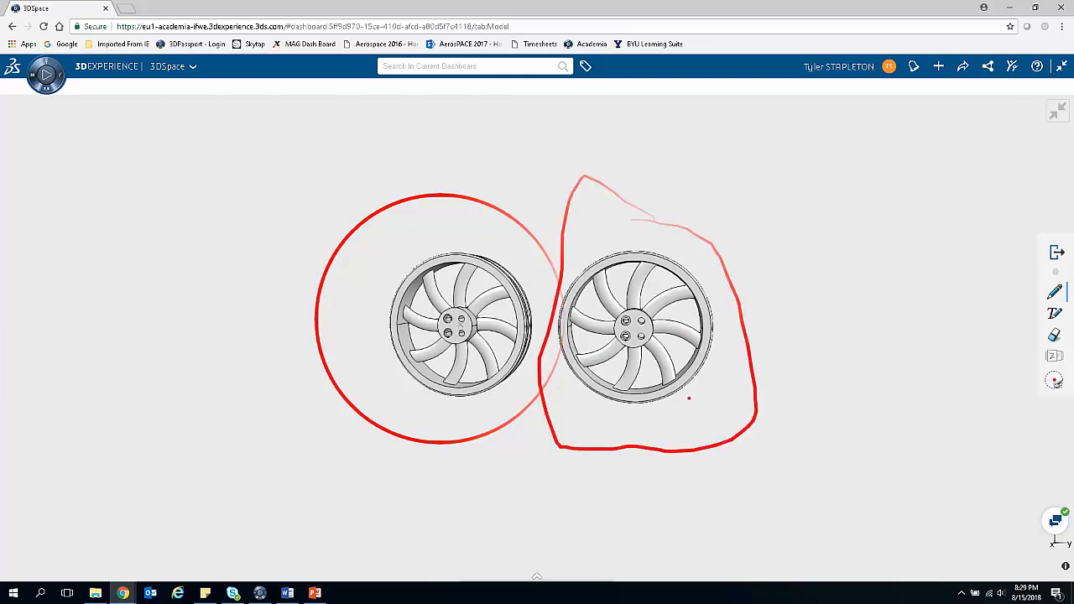
click(1055, 335)
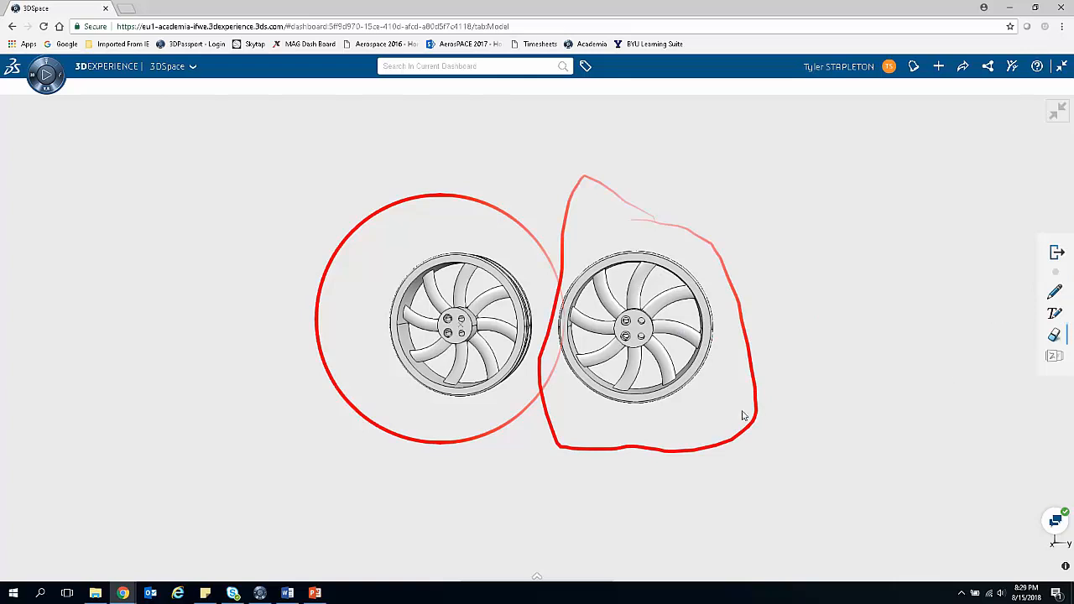
click(539, 406)
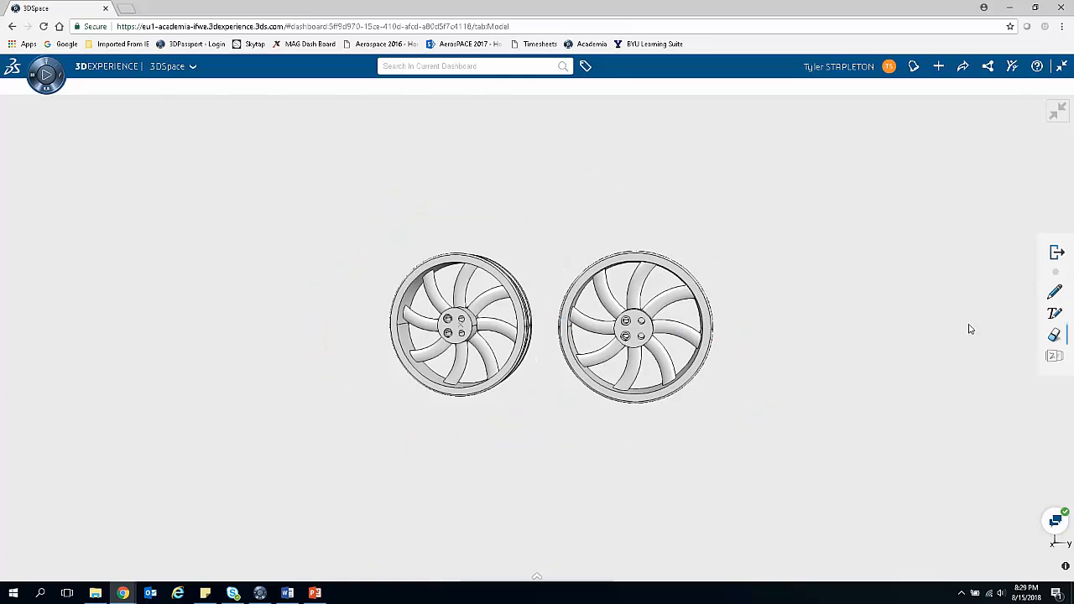
Step: Add the text note "These match" above the right-hand wheel in the front view
click(1055, 314)
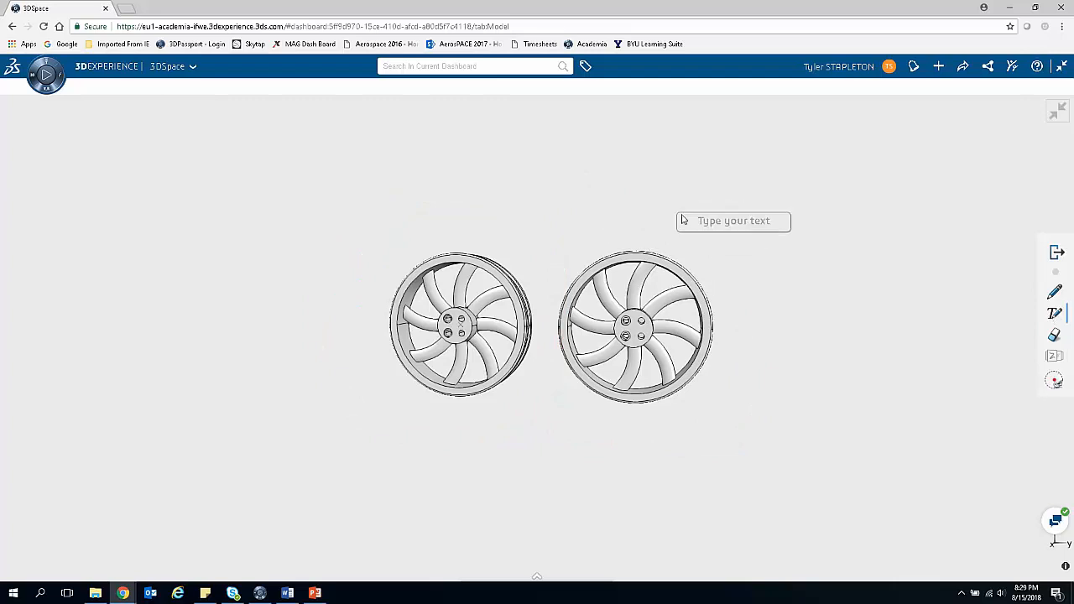
click(657, 223)
text(These match)
click(761, 316)
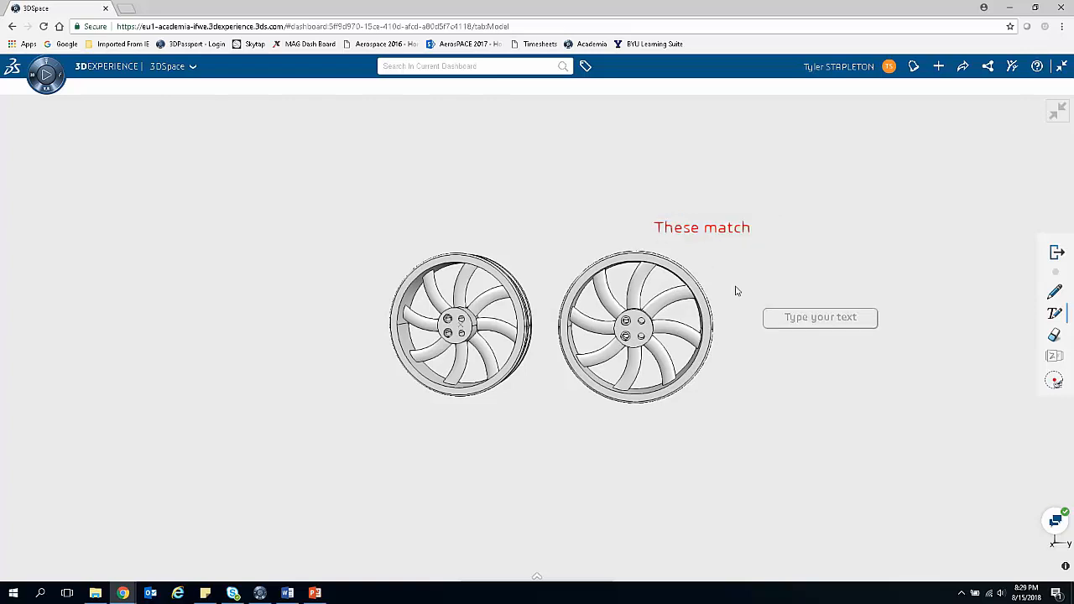
Step: Turn the assembly edge-on and add the text note "Side view" below the wheels
drag(746, 364, 355, 334)
click(553, 457)
text(Side view)
click(704, 282)
Step: Rotate the assembly away and back toward the front to inspect the "These match" note at that orientation
drag(701, 378, 911, 508)
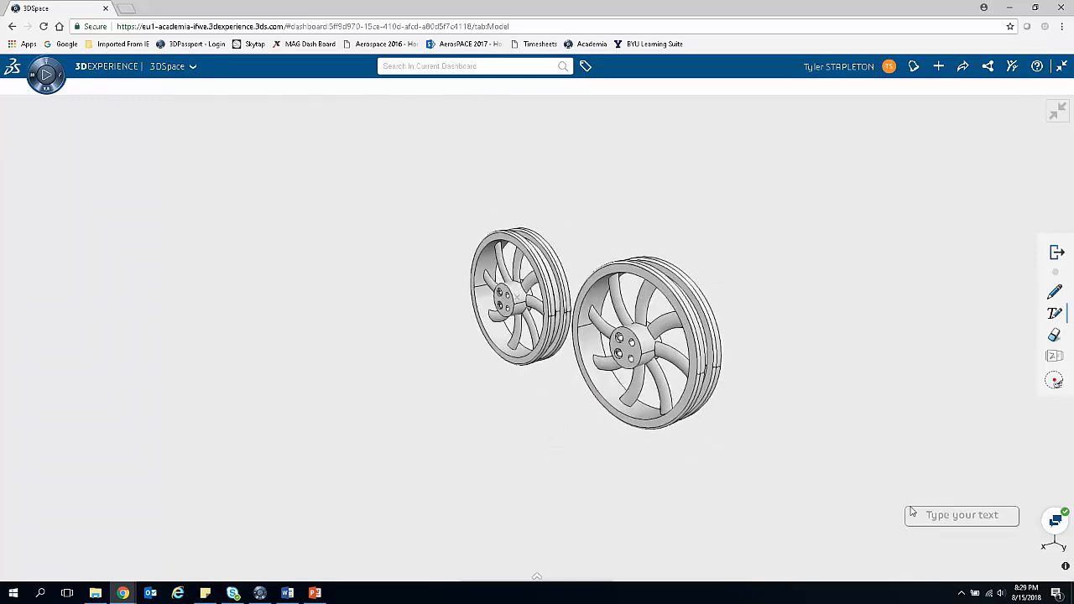
drag(441, 355, 551, 315)
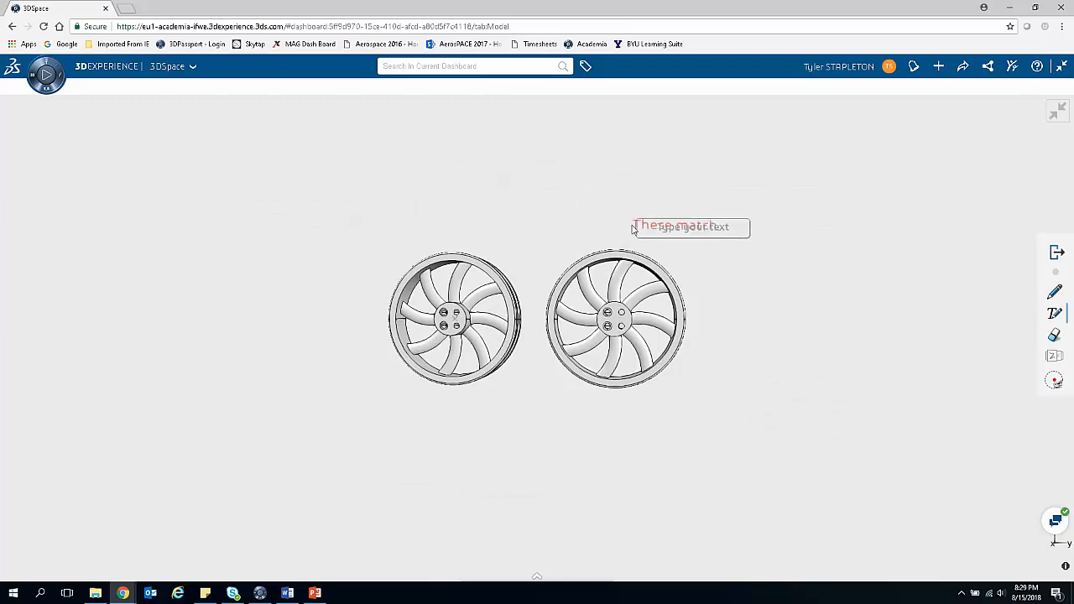
drag(731, 328, 718, 214)
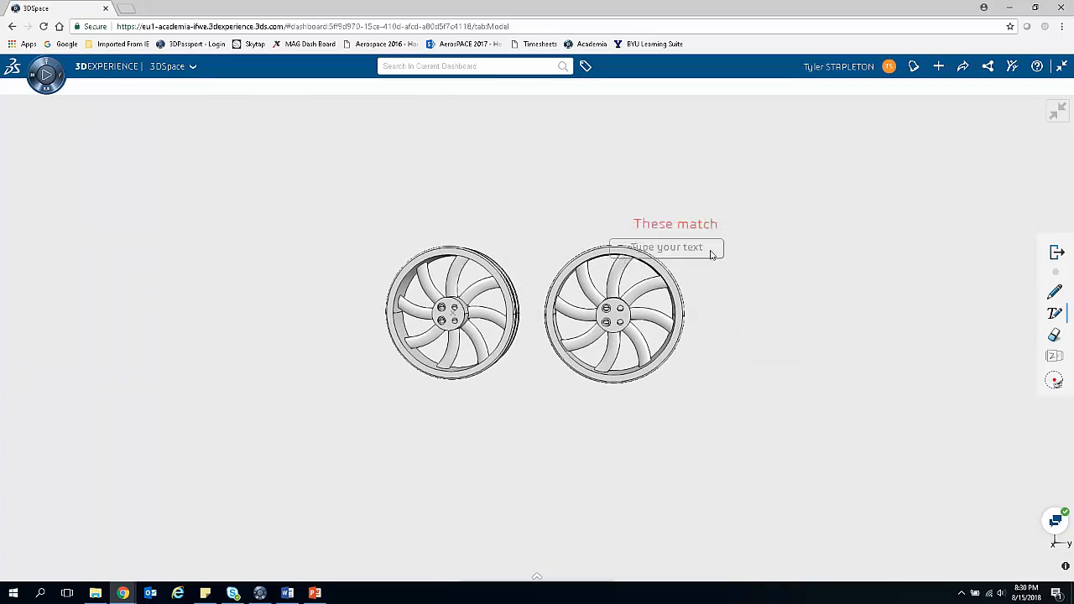
drag(759, 252, 736, 296)
drag(589, 311, 622, 284)
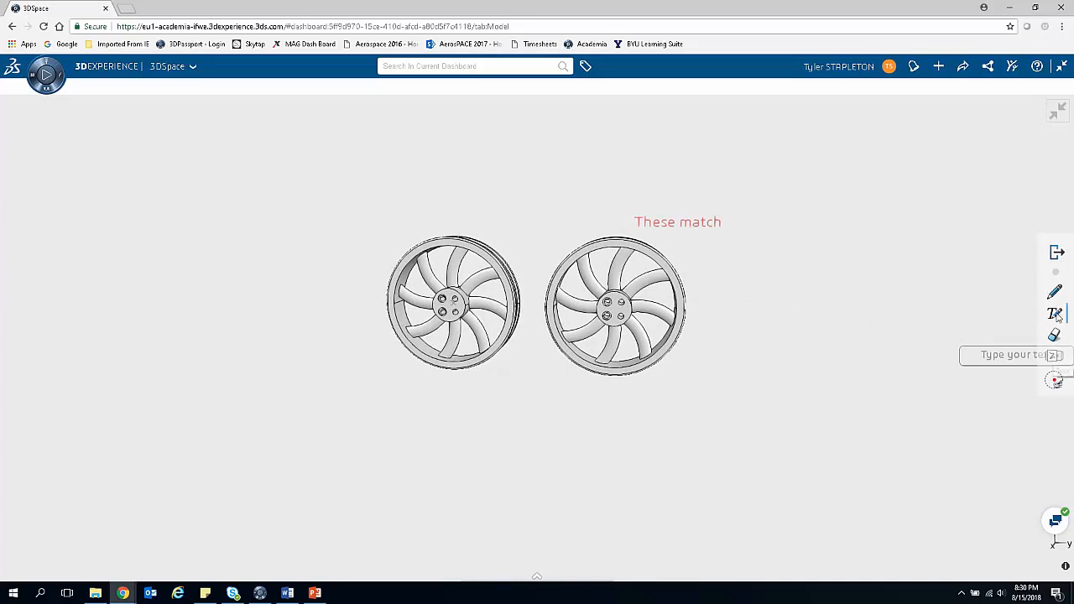
Step: Browse back and forth through the saved markup slides with the front and side view notes
click(1055, 357)
click(1021, 351)
click(1020, 351)
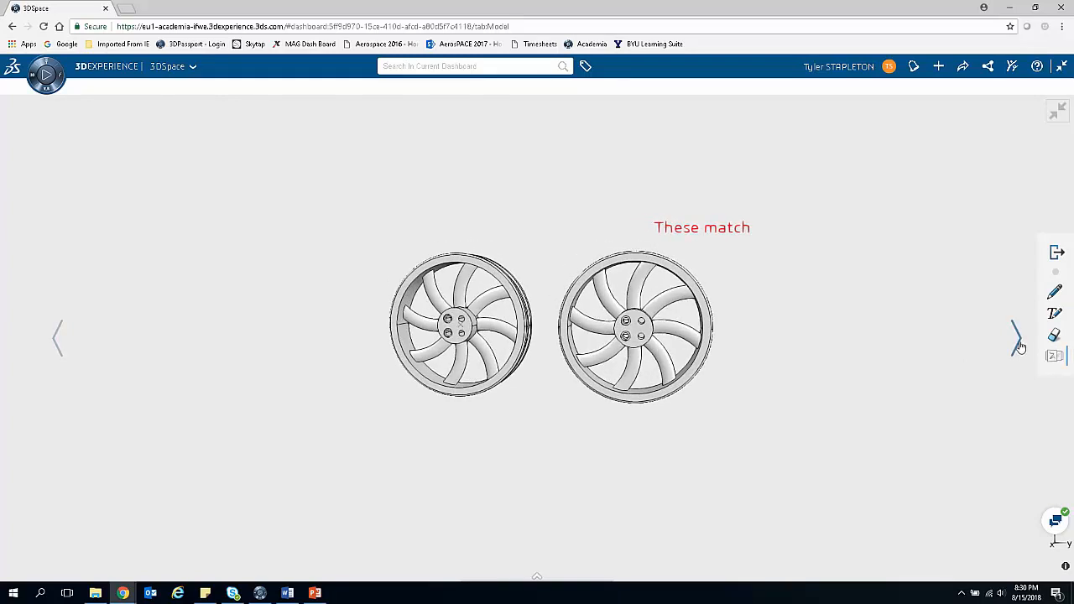
click(57, 336)
click(1019, 340)
Step: Leave the fullscreen Practice Assembly preview and restore the 3DSpace widget to its normal dashboard size
click(1059, 113)
click(1062, 115)
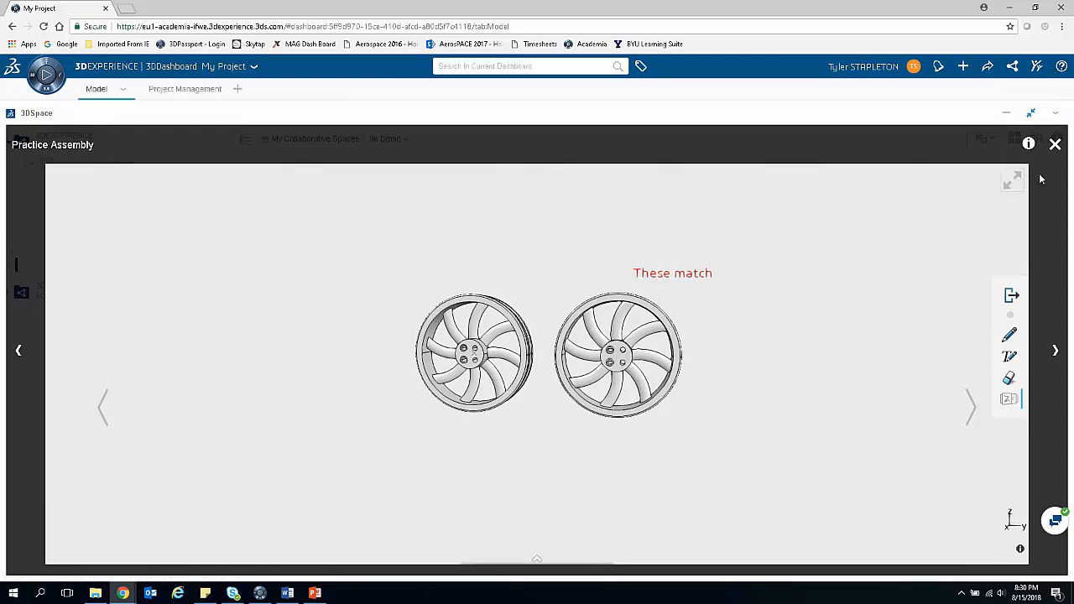
click(1033, 115)
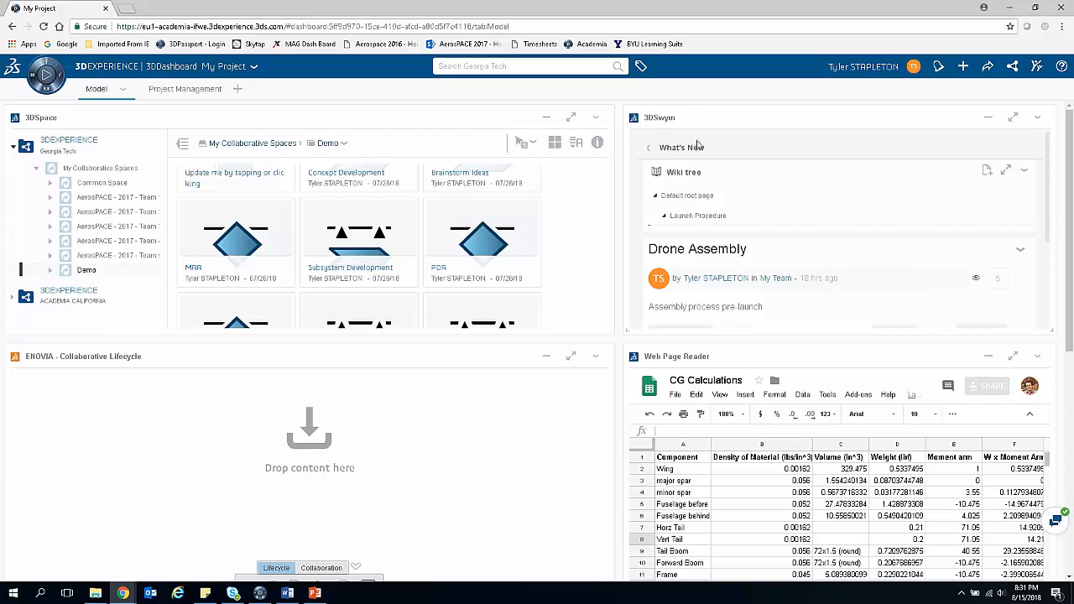
Step: Maximize the Web Page Reader widget showing the CG Calculations sheet and briefly view the available roles and apps
scroll(479, 421, down, 1)
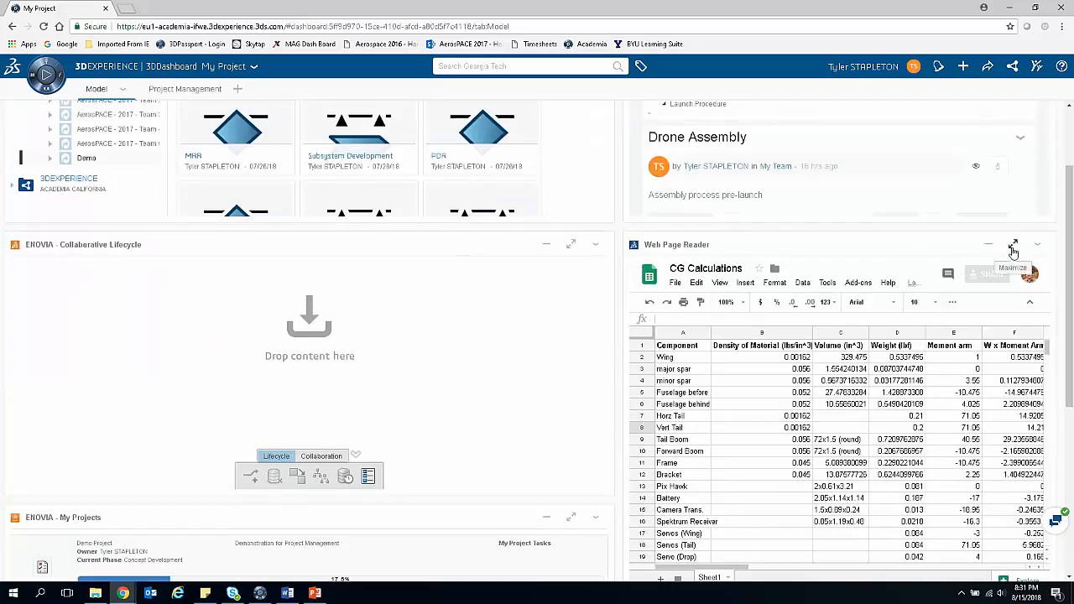
click(1013, 248)
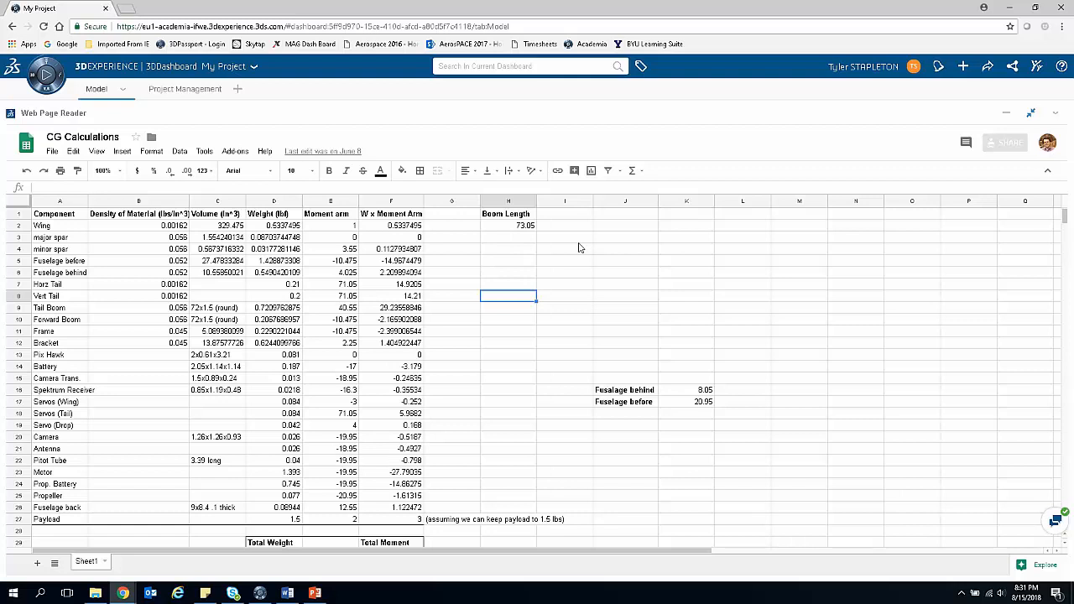
click(59, 76)
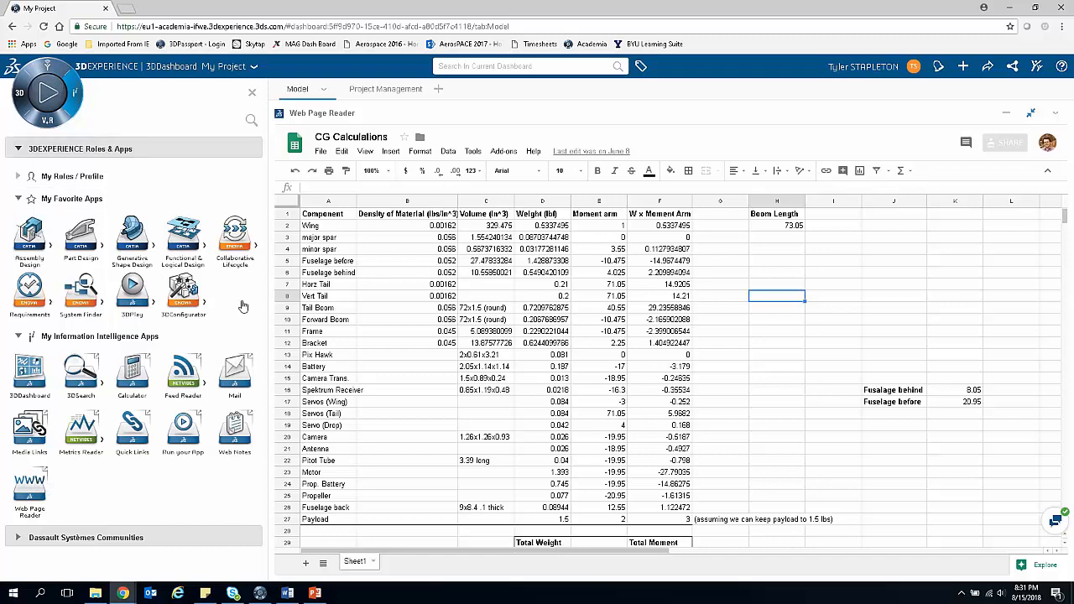
click(69, 94)
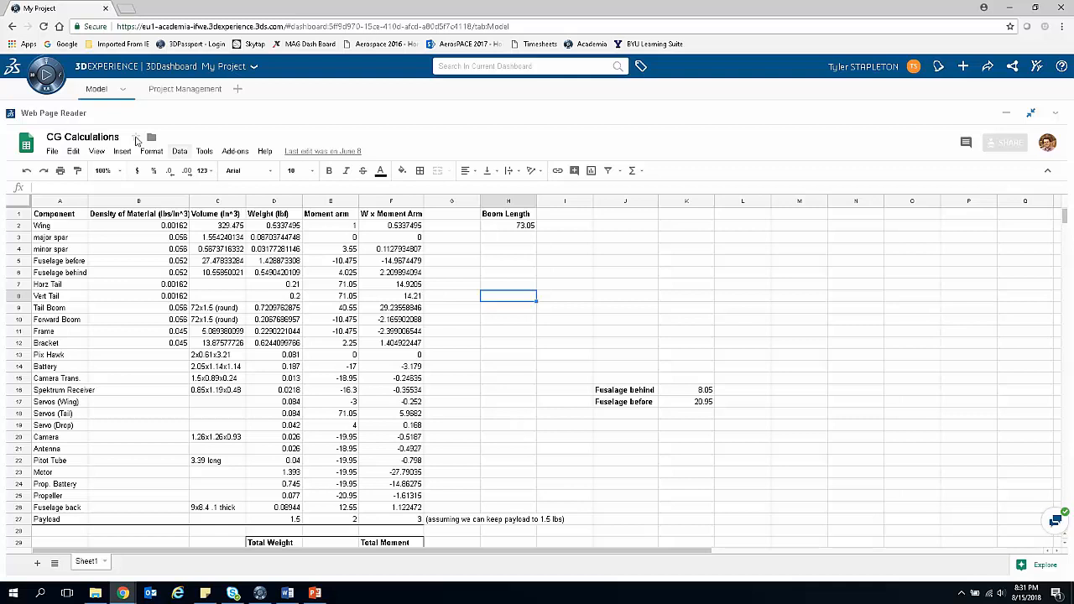
Step: Enter "Here's a comment" in cell I8 of the CG Calculations sheet
click(515, 280)
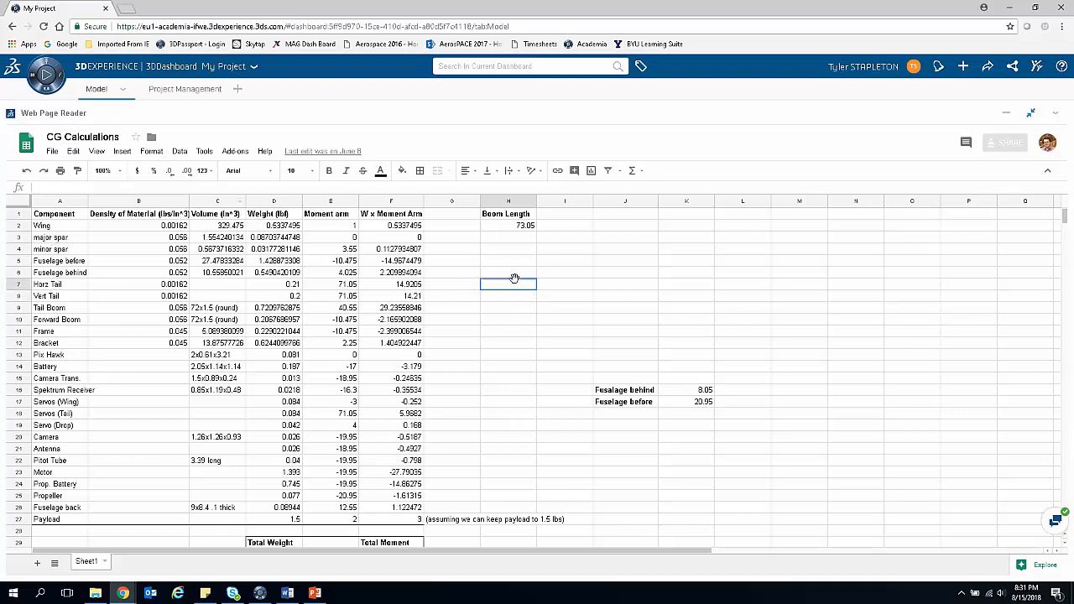
click(591, 298)
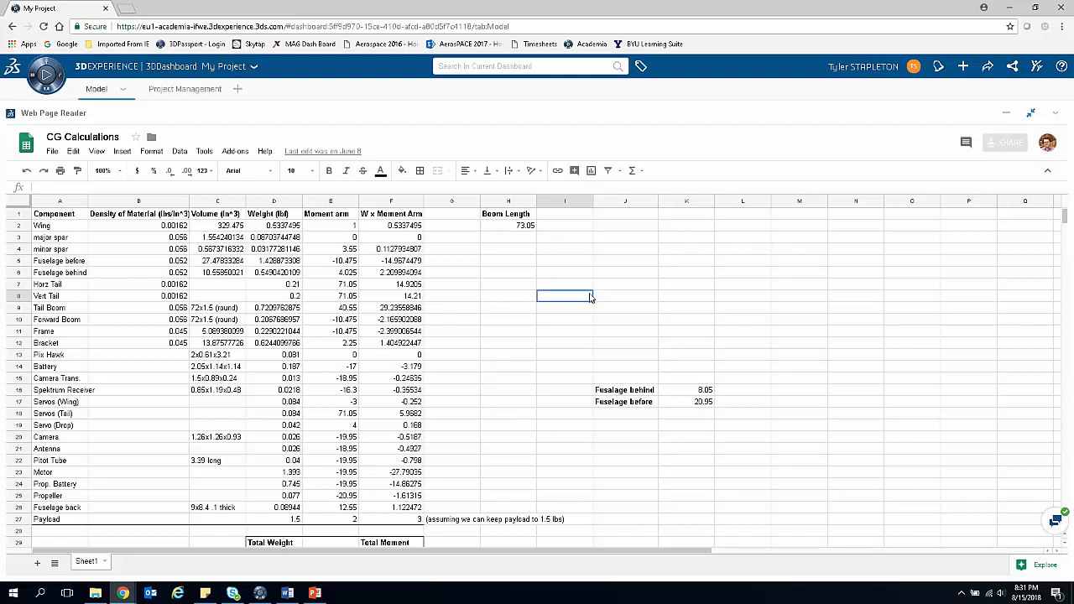
text(Here's a comment)
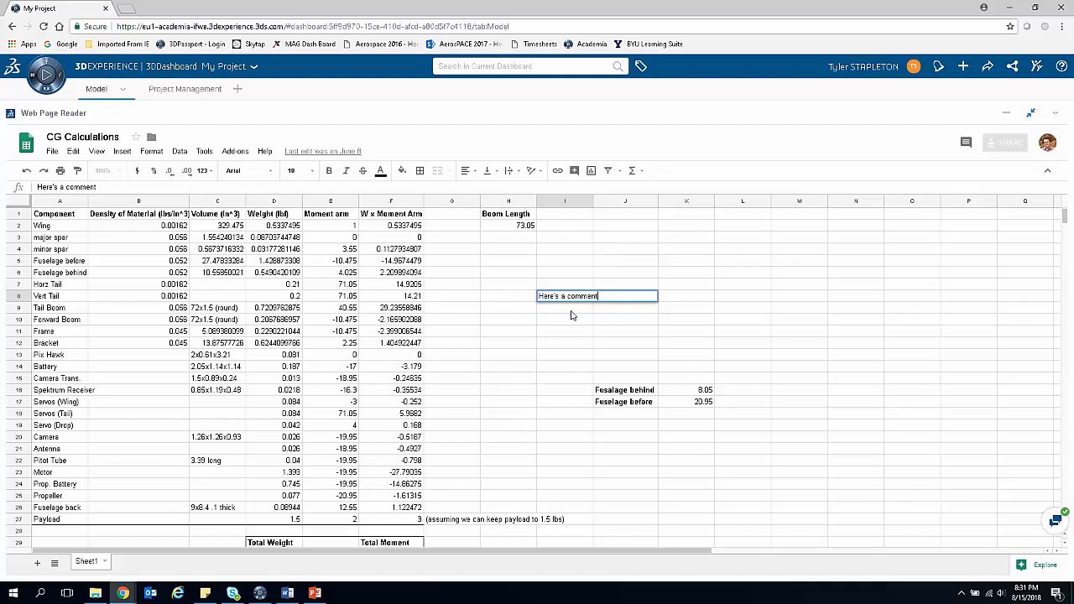
click(569, 311)
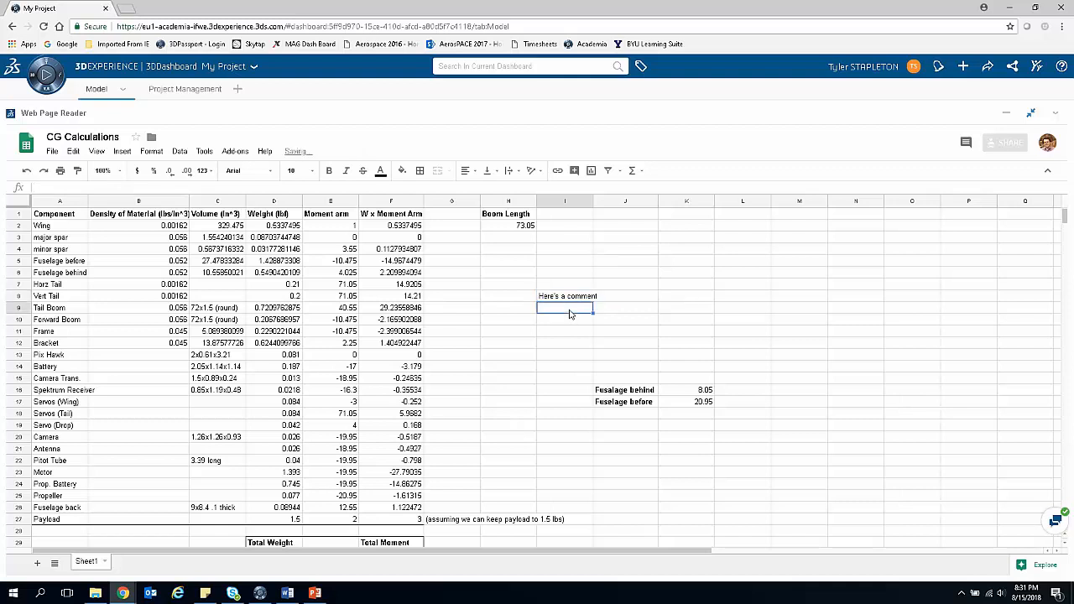
Step: Clear the comment text from cell I8
click(571, 298)
click(572, 311)
click(574, 299)
key(Delete)
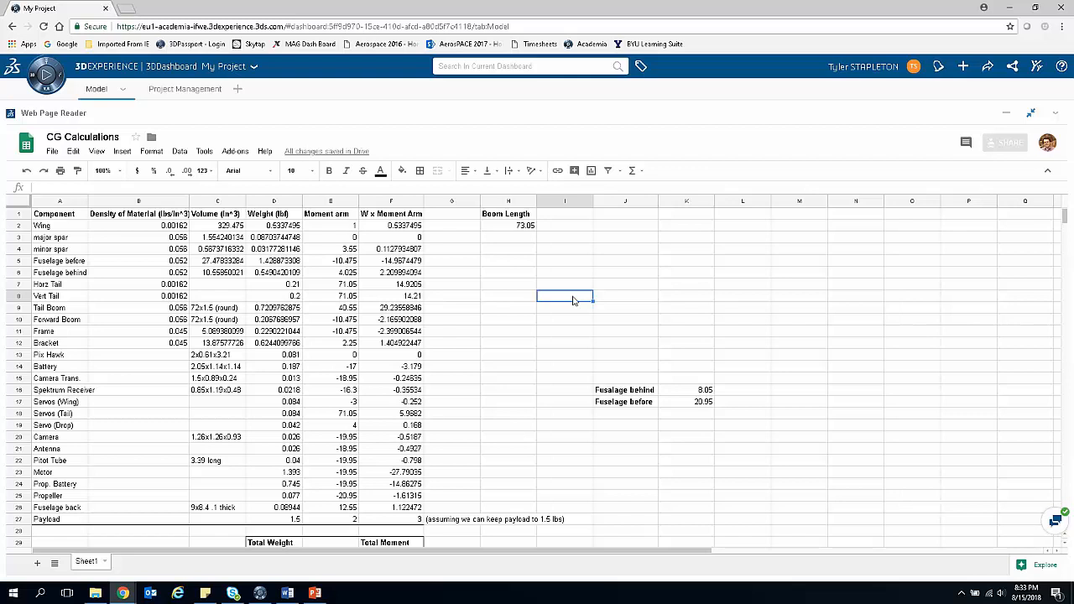
Step: Restore the Web Page Reader widget to its normal size and go to the project, Gantt and task widgets
click(1031, 113)
scroll(474, 364, down, 4)
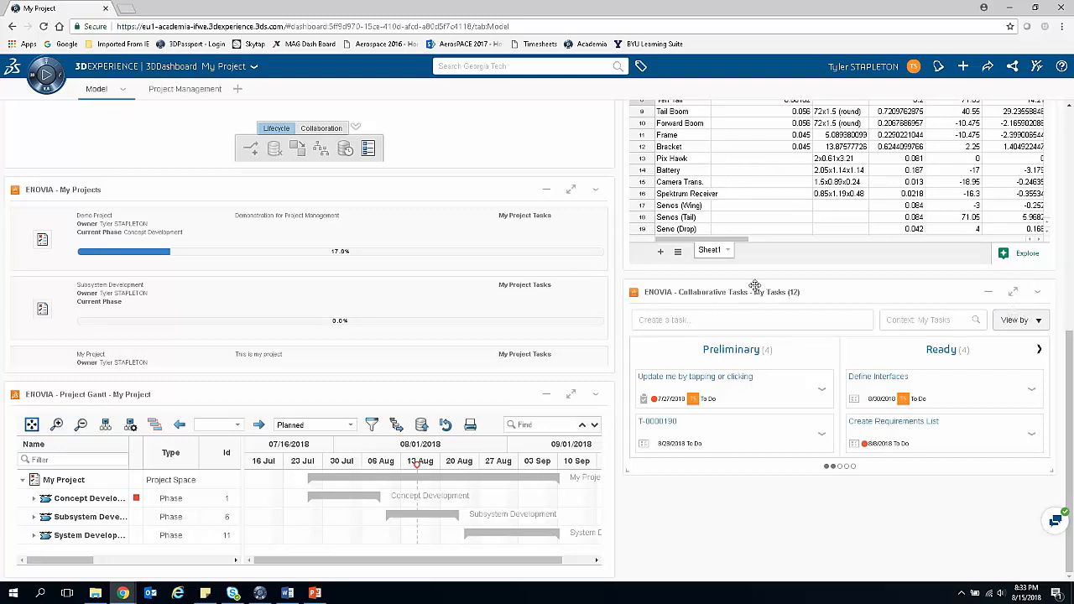
Step: Maximize the Collaborative Tasks widget and view the details of the task "Update me by tapping or clicking"
click(1013, 292)
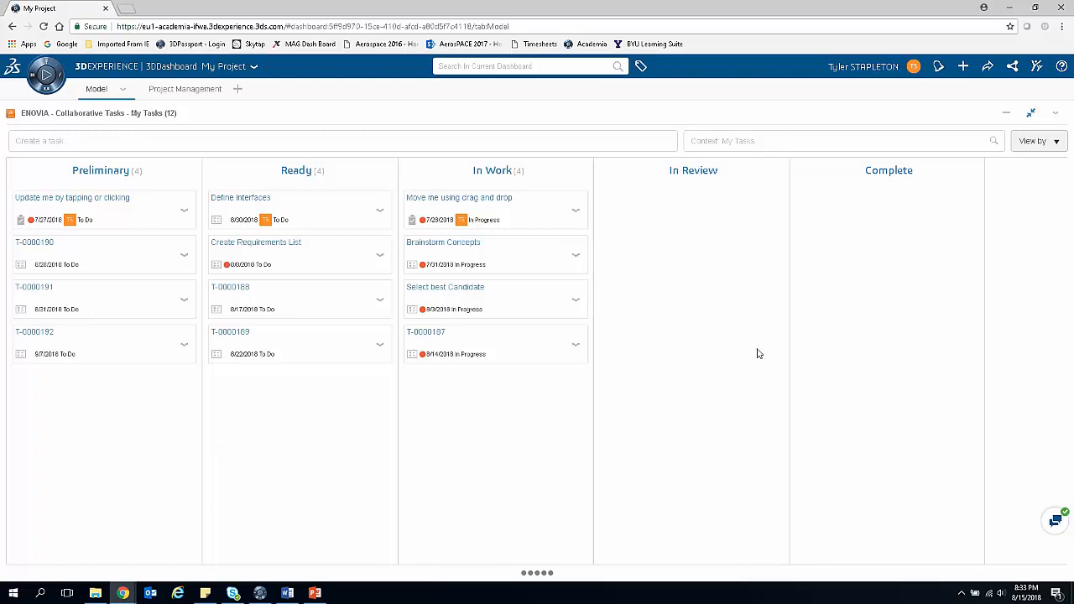
click(185, 214)
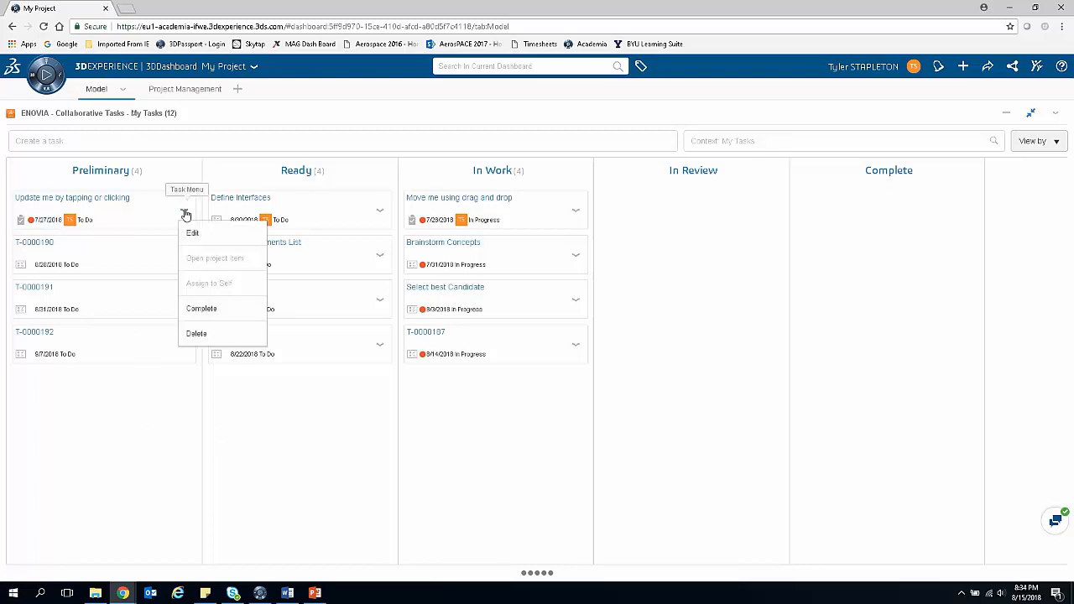
click(191, 229)
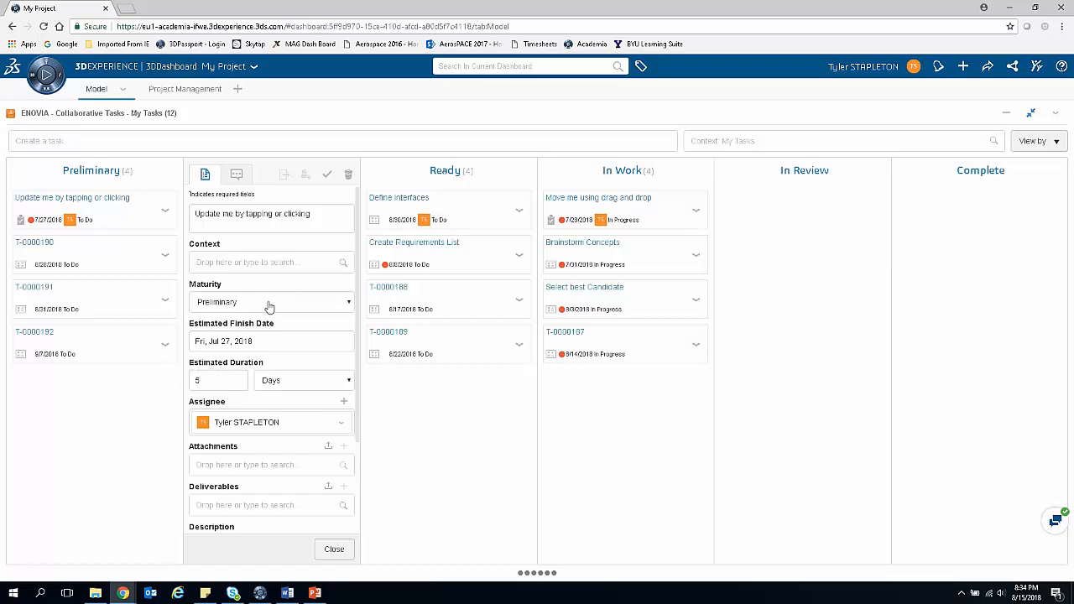
click(334, 549)
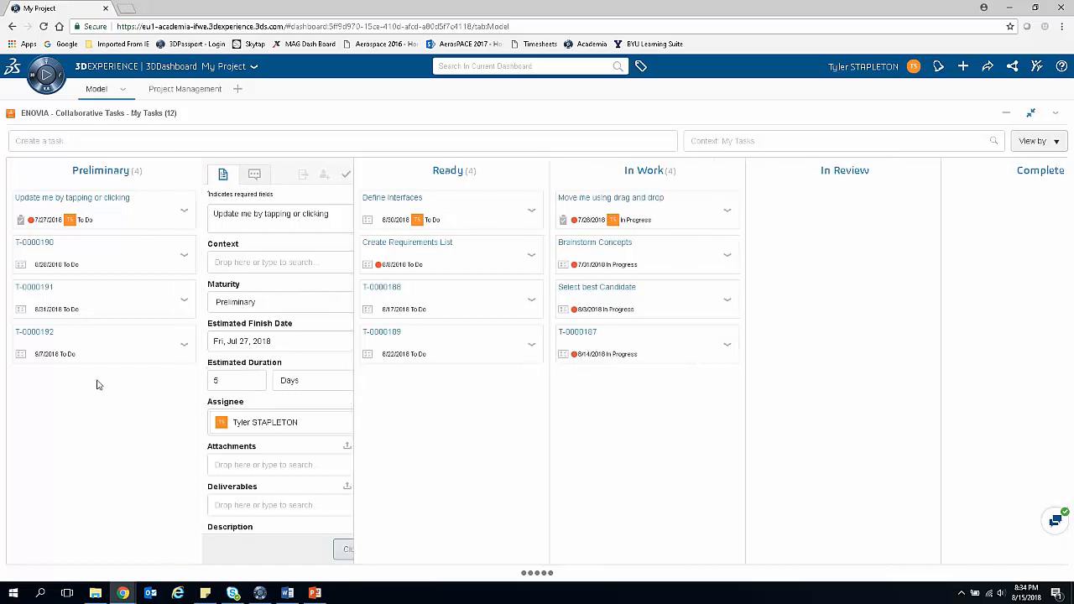
Step: Move task T-0000190 from Preliminary to Ready and view the details of the Brainstorm Concepts task
drag(93, 251, 291, 388)
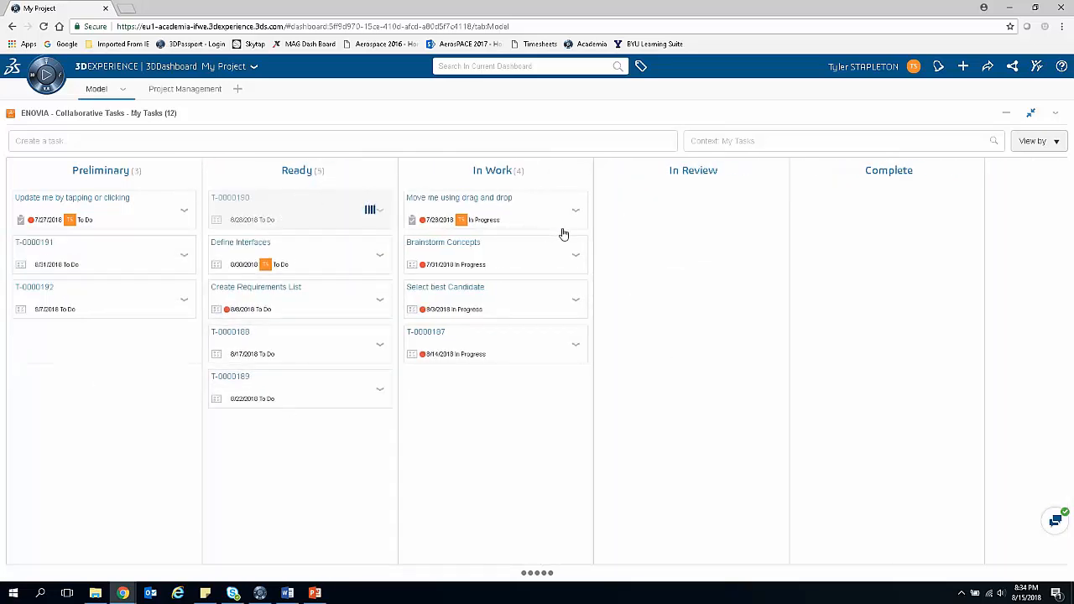
click(576, 254)
click(589, 278)
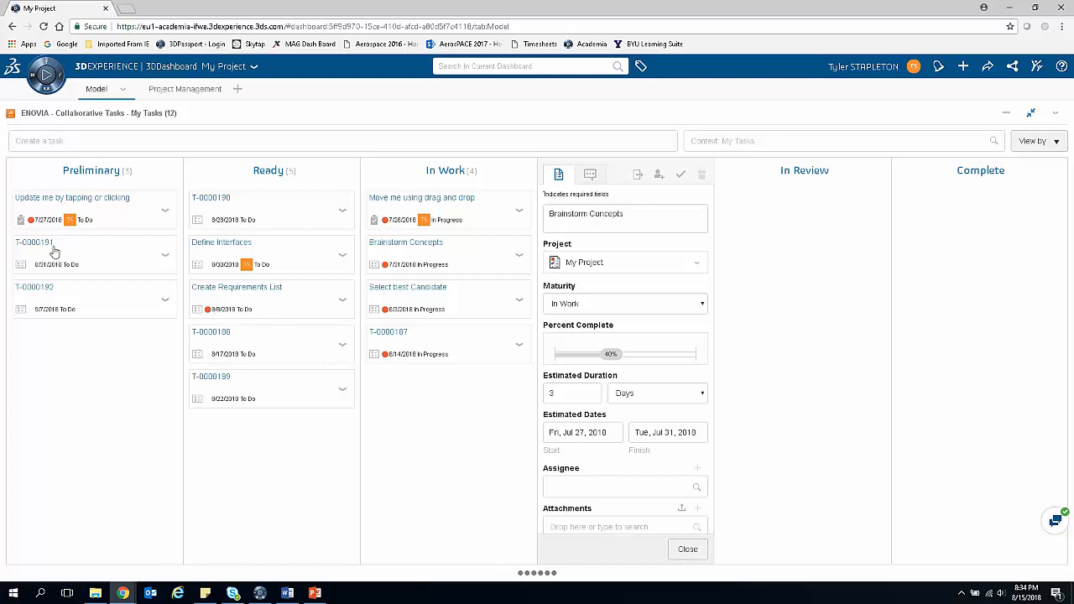
click(685, 551)
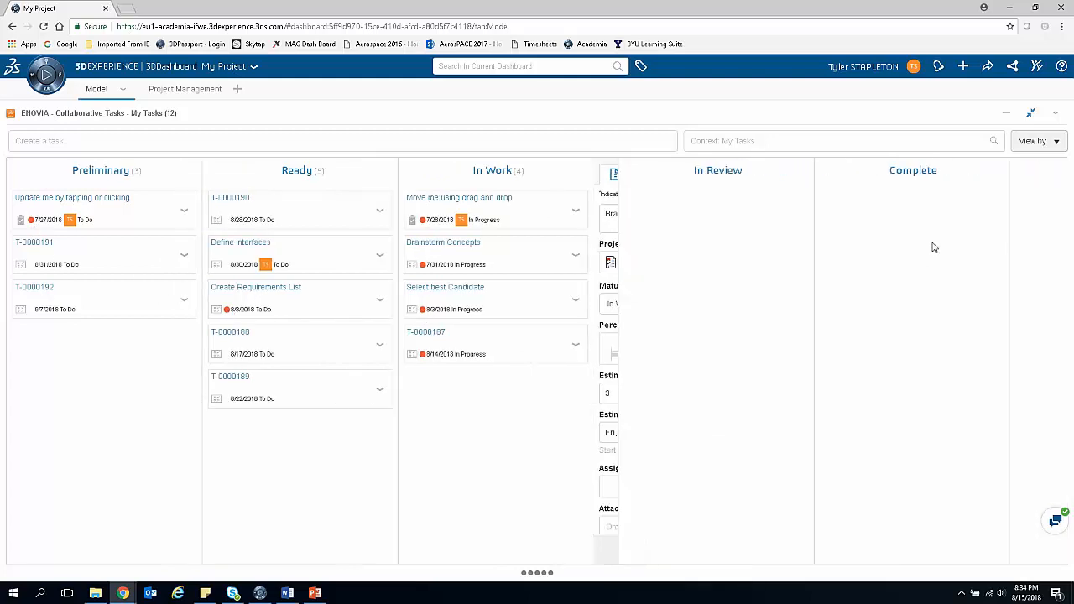
Step: Restore the Collaborative Tasks widget to its normal size and open the 3DMessaging chat on the dashboard
click(1030, 113)
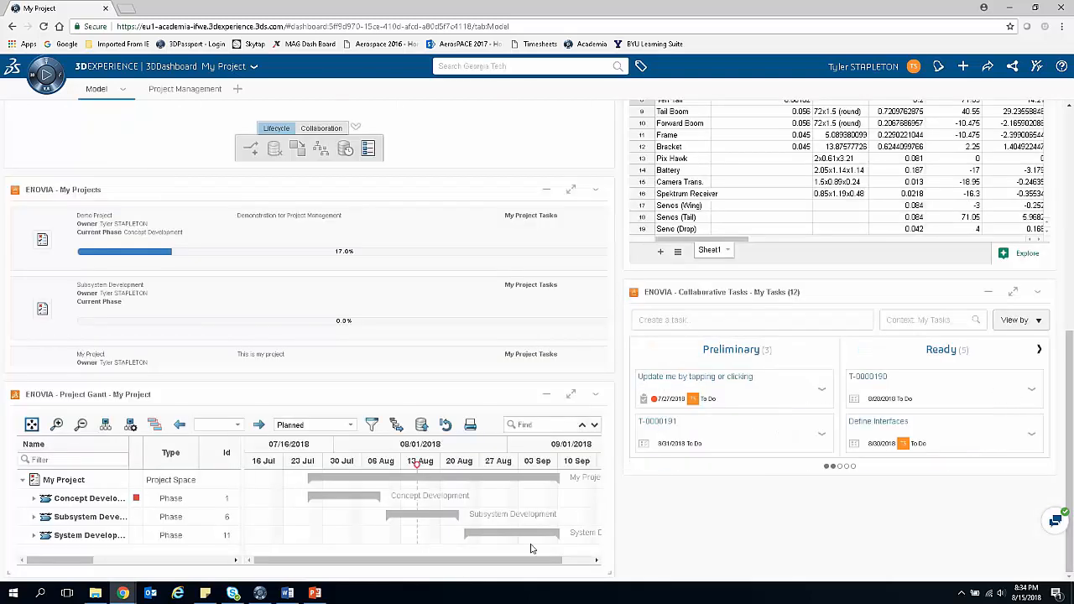
scroll(624, 524, up, 3)
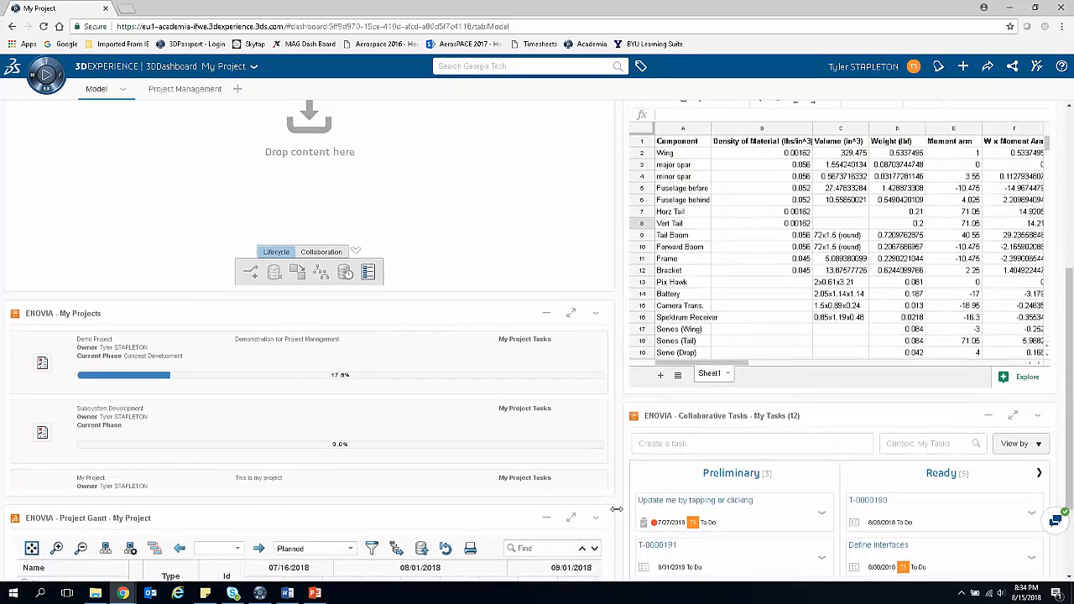
scroll(617, 508, up, 4)
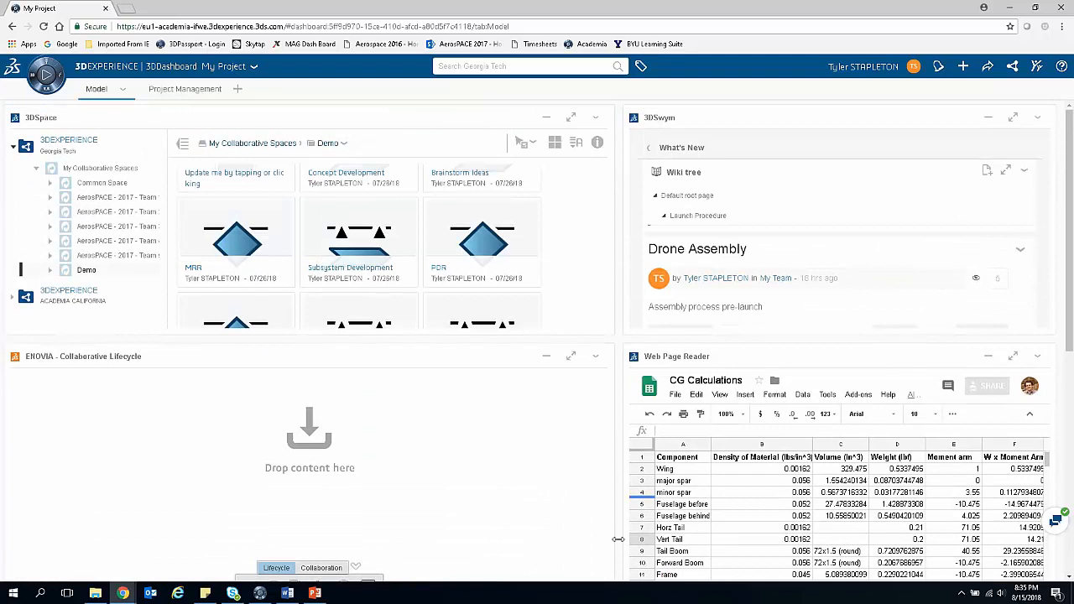
click(1056, 522)
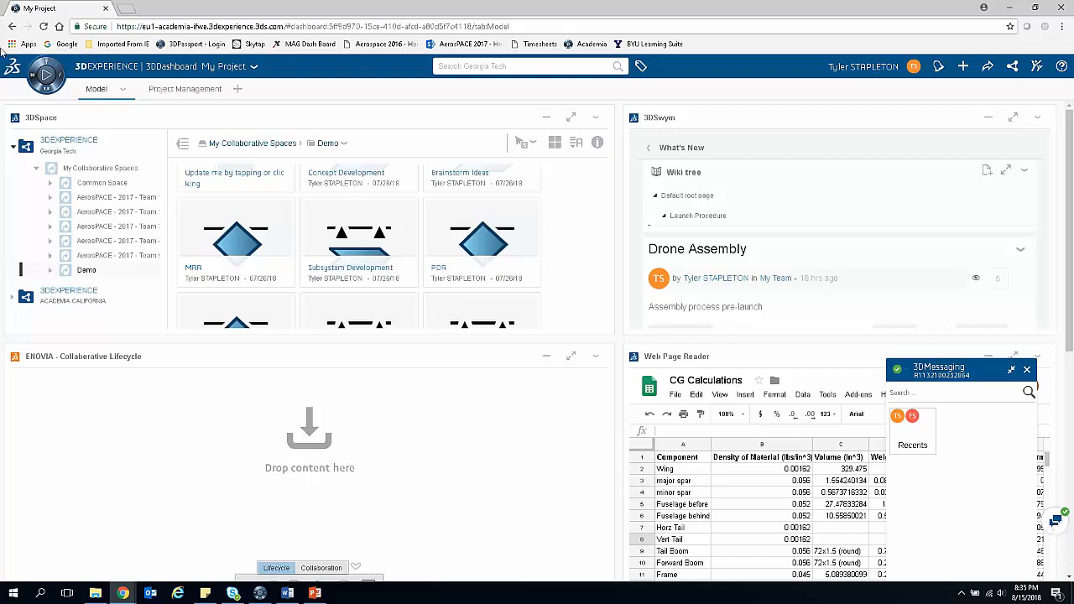
Step: Open the 3DSwym community app from the roles and apps and dismiss its startup introduction
click(48, 65)
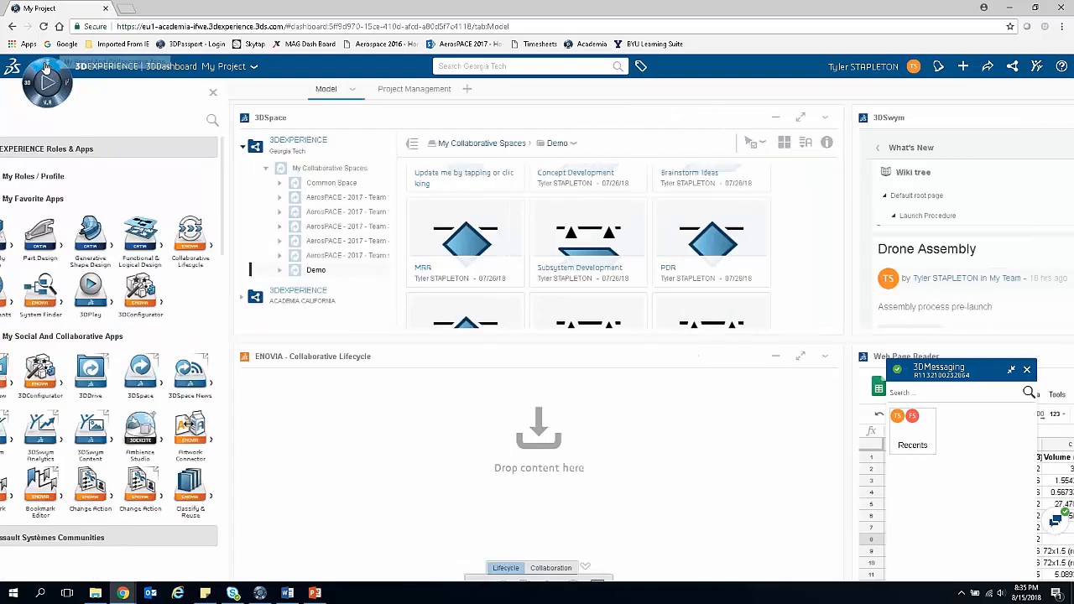
click(31, 430)
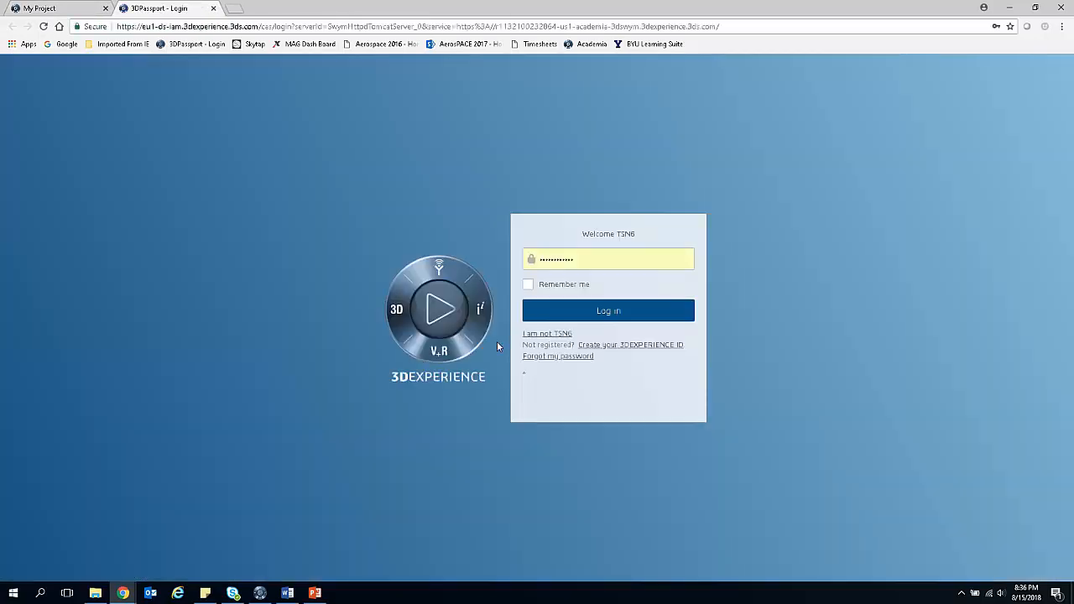
click(551, 312)
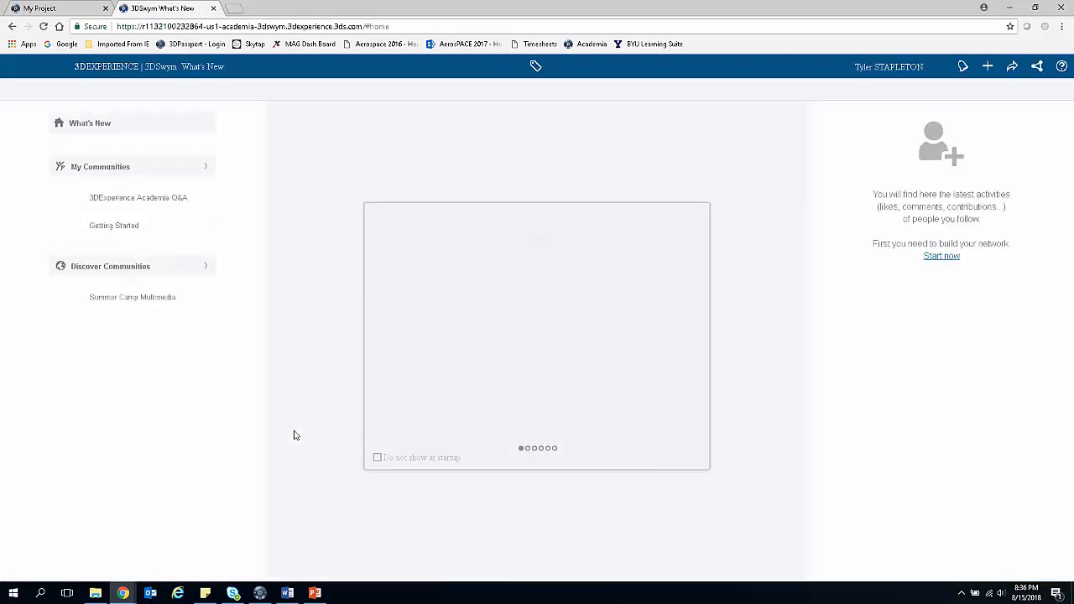
click(693, 220)
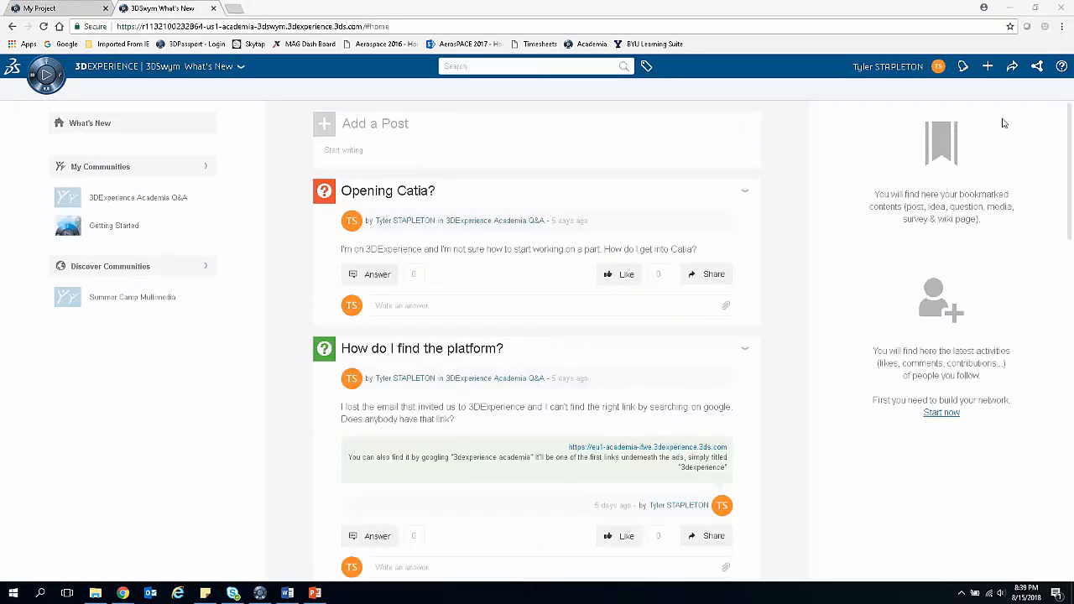
Step: Open the 3DMessaging chat window in 3DSwym, collapse it, and show and collapse it once more
click(938, 70)
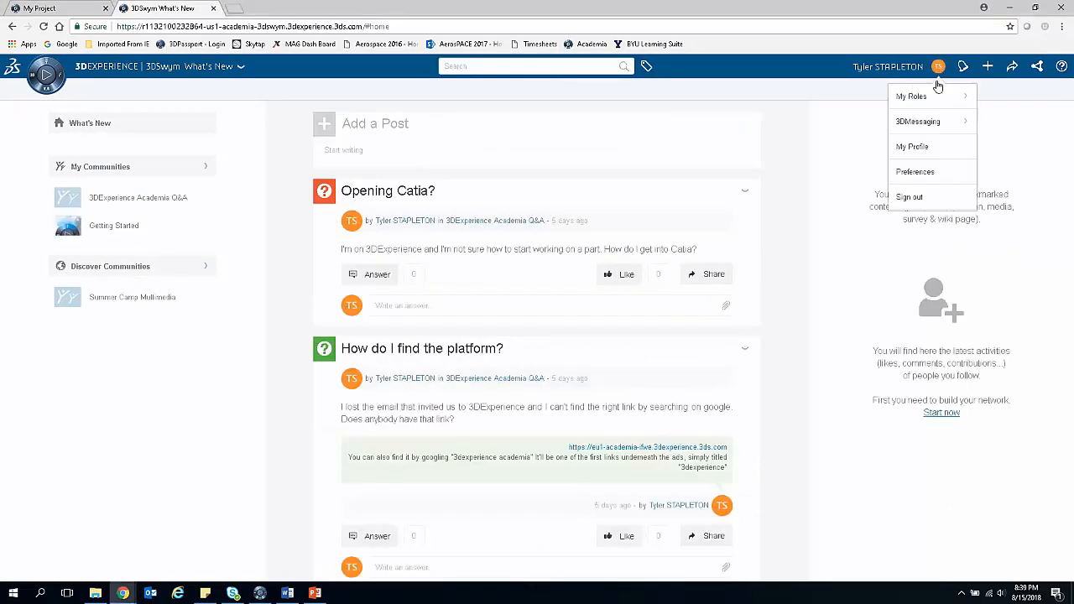
click(947, 130)
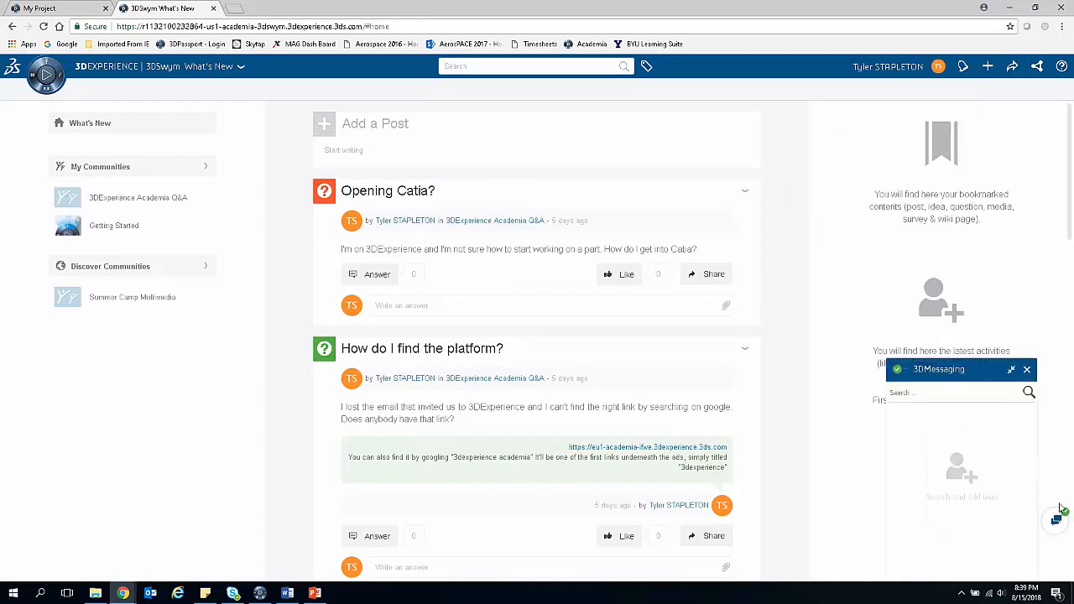
click(1011, 370)
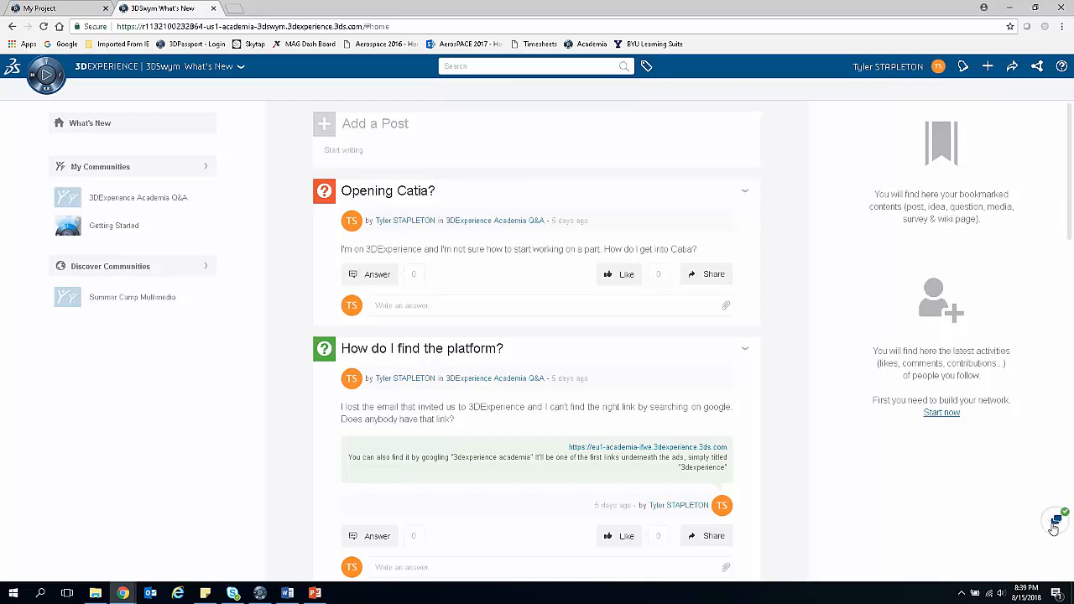
click(1054, 526)
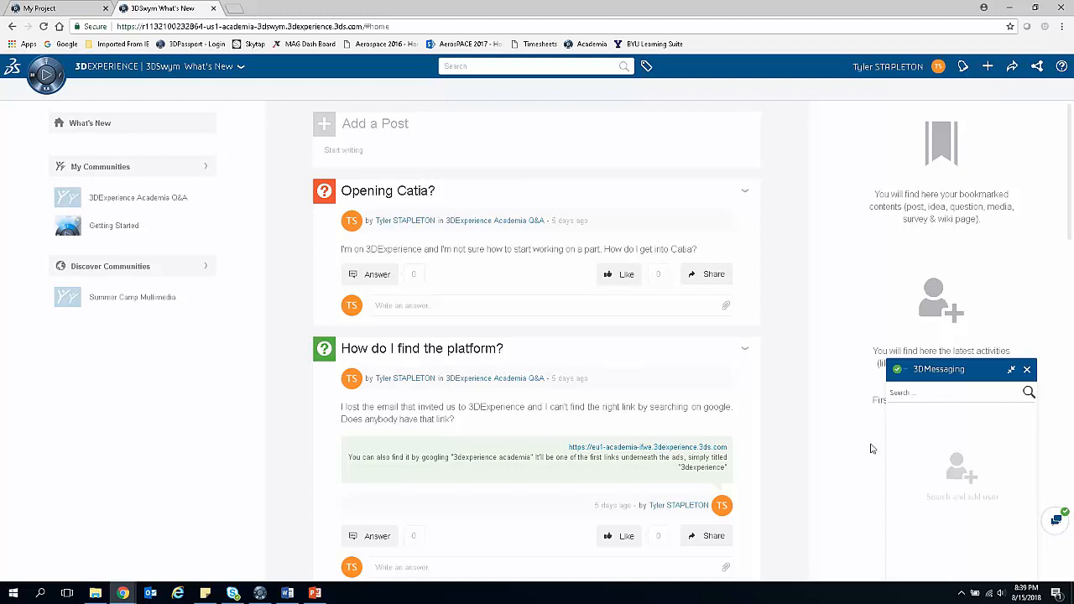
click(1012, 372)
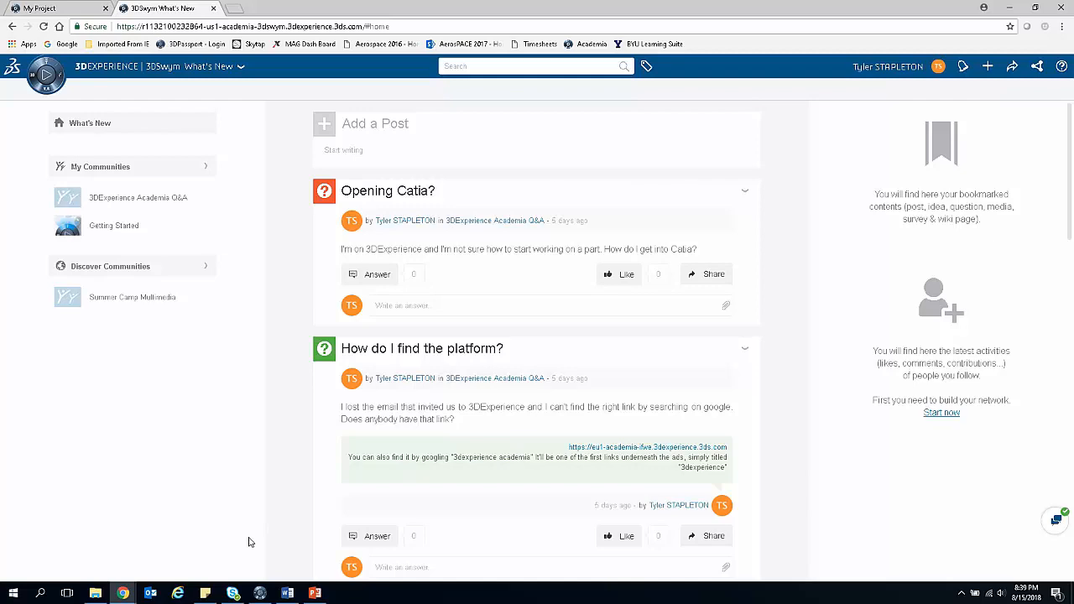
Step: Switch to CATIA Part Design with the Drone2 assembly and sign in to 3DInstant Messaging
click(260, 593)
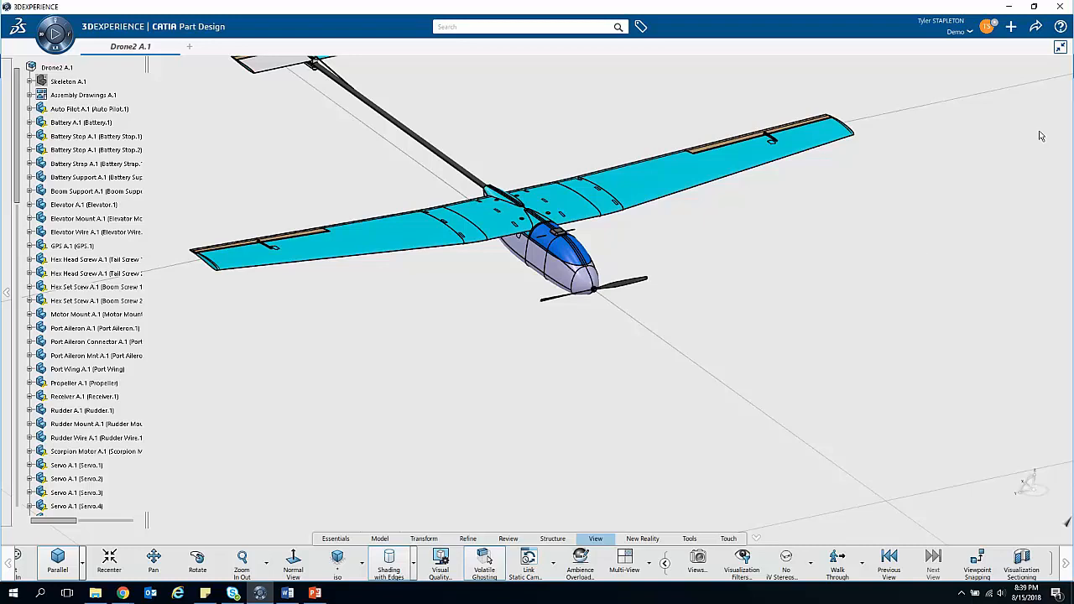
click(989, 29)
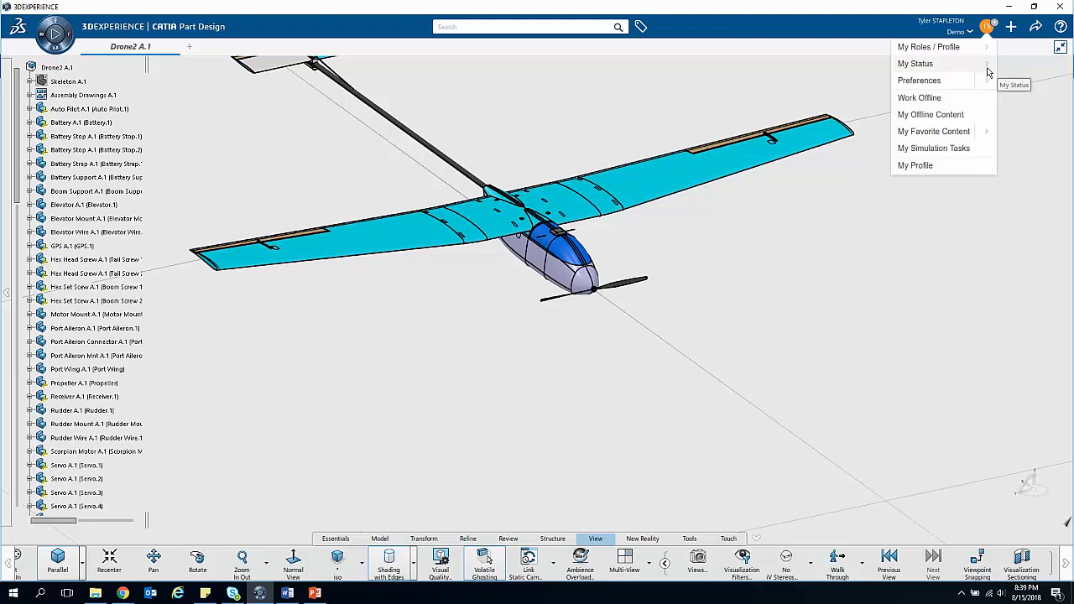
click(988, 70)
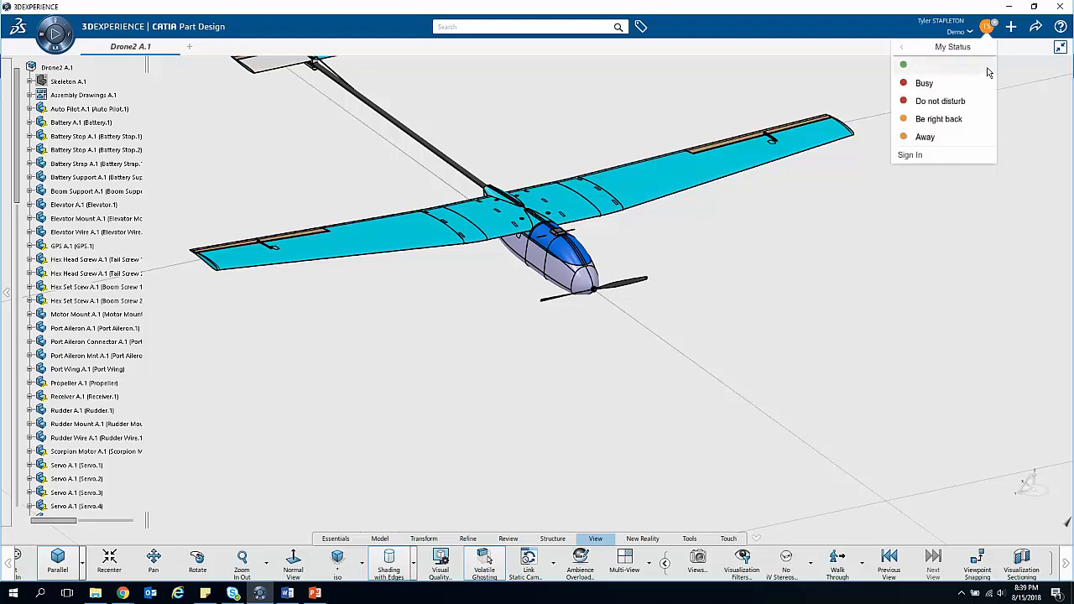
click(934, 158)
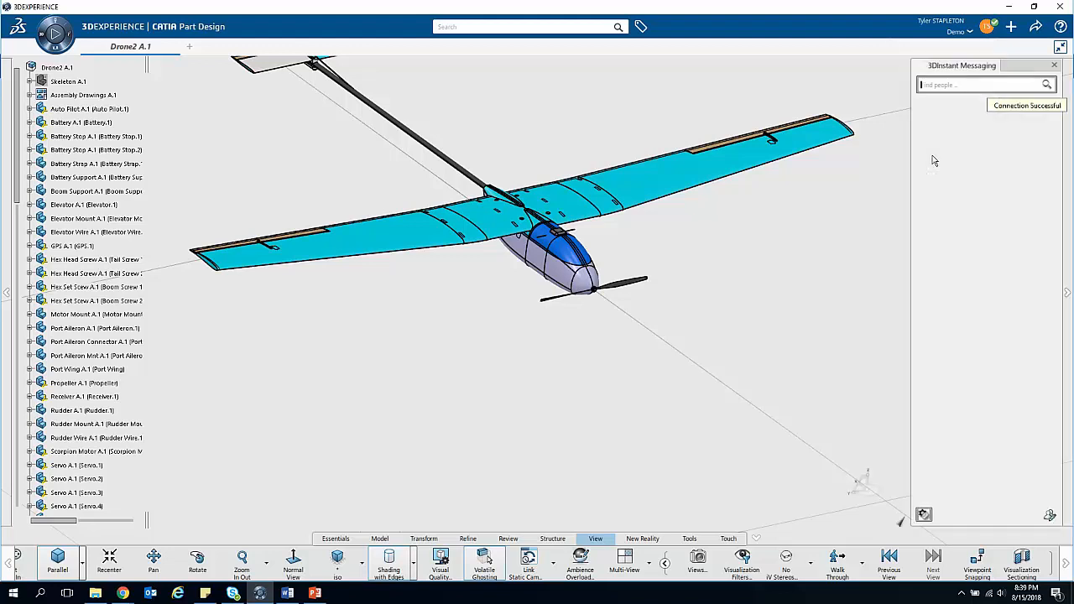
Step: Find the contact by name in 3DInstant Messaging and start a chat with them
click(958, 86)
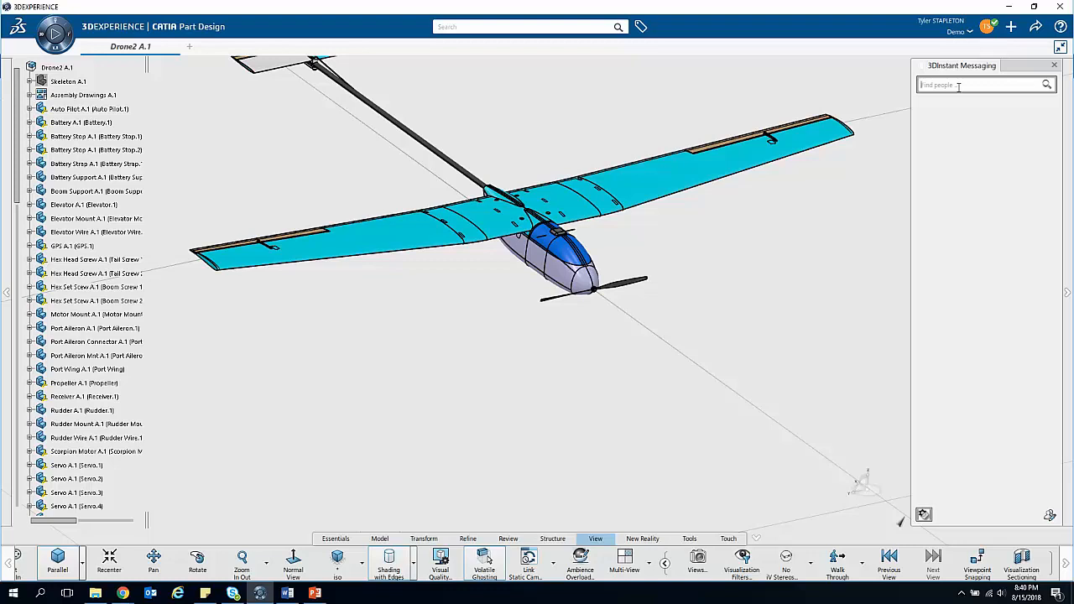
text(tyle)
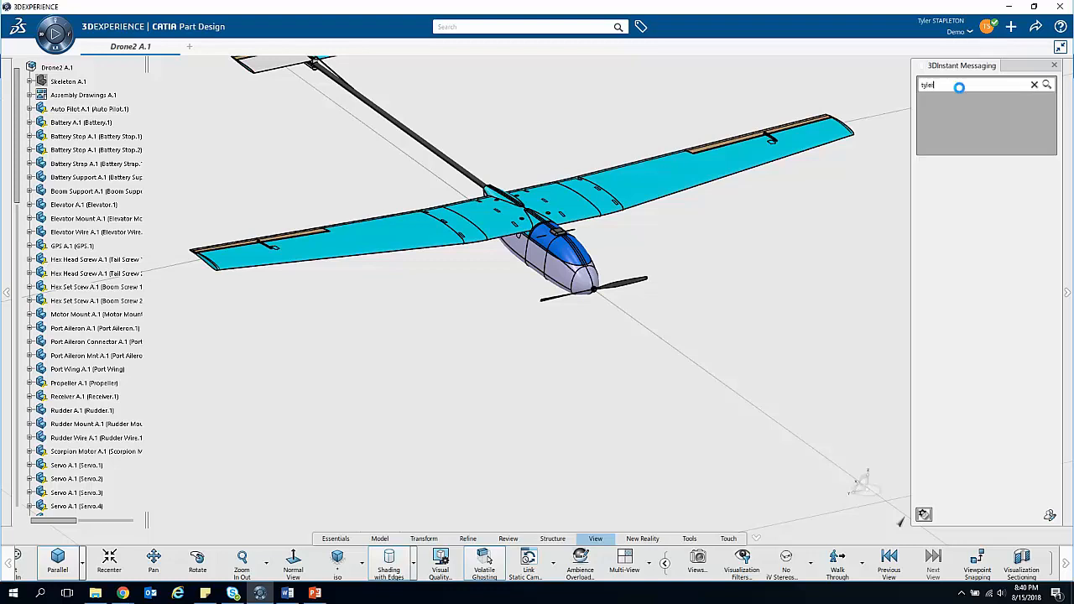
text(r s)
mouse_move(977, 151)
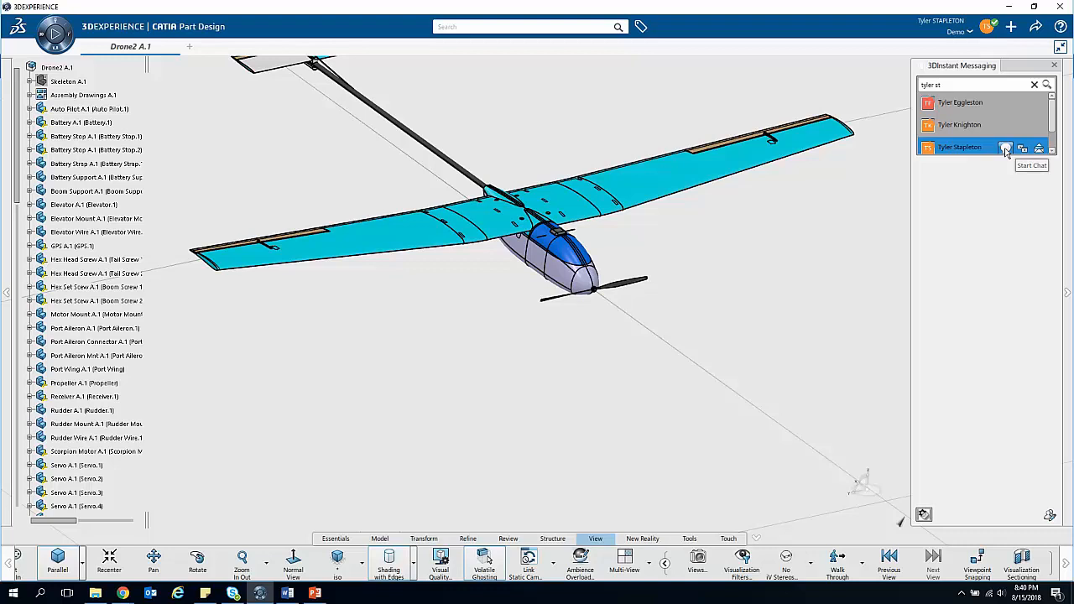
click(1006, 148)
click(208, 498)
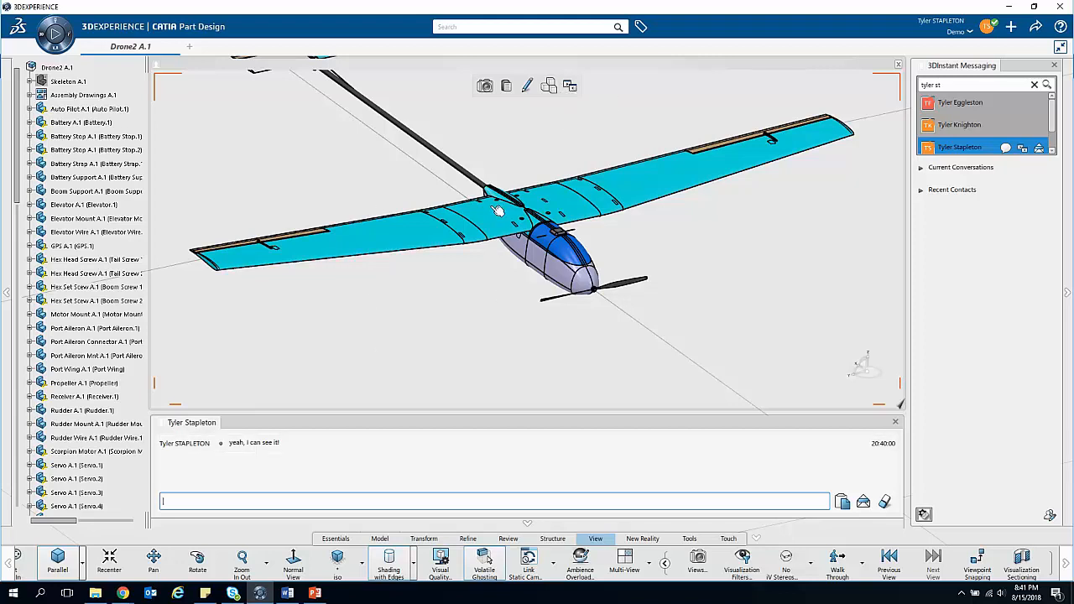
Step: Draw an ellipse markup around the drone's nose and propeller in the chat's shared 3D view
drag(480, 286, 576, 192)
drag(282, 235, 564, 243)
drag(520, 181, 607, 308)
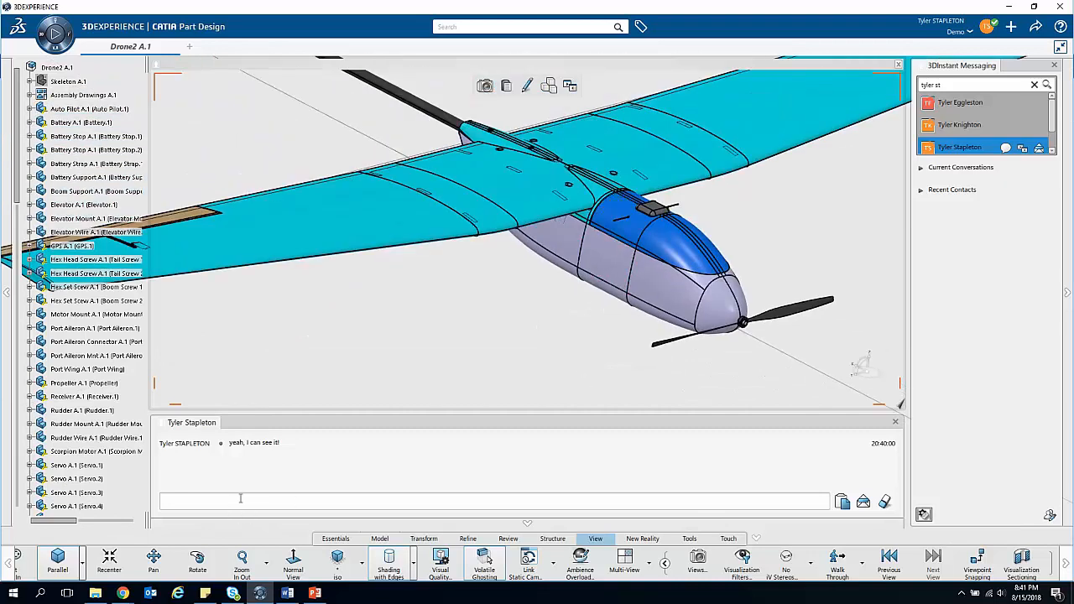
drag(428, 307, 375, 351)
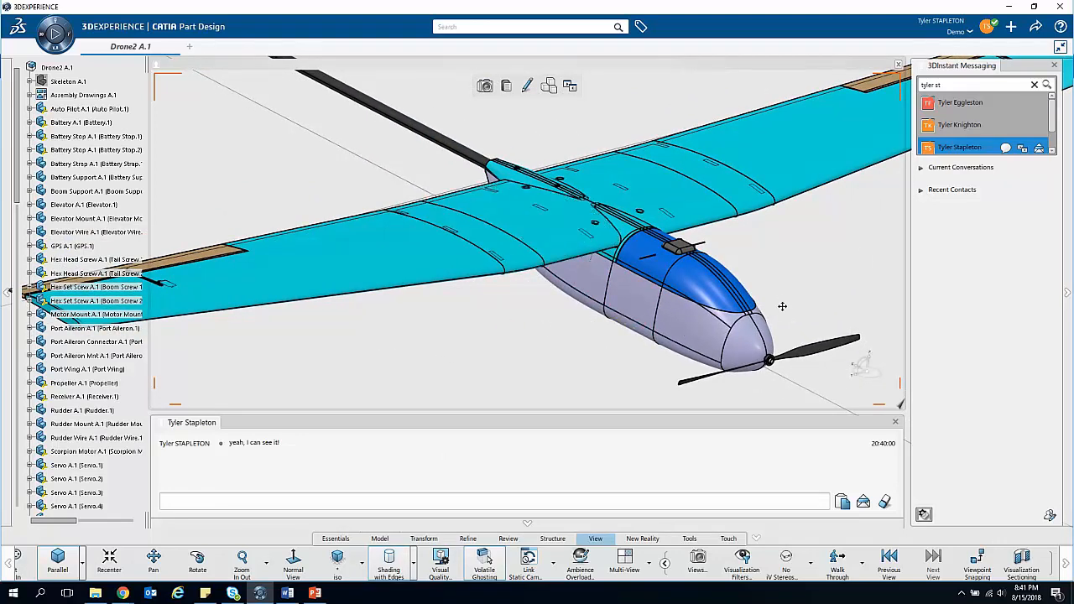
drag(782, 307, 698, 186)
drag(546, 266, 548, 300)
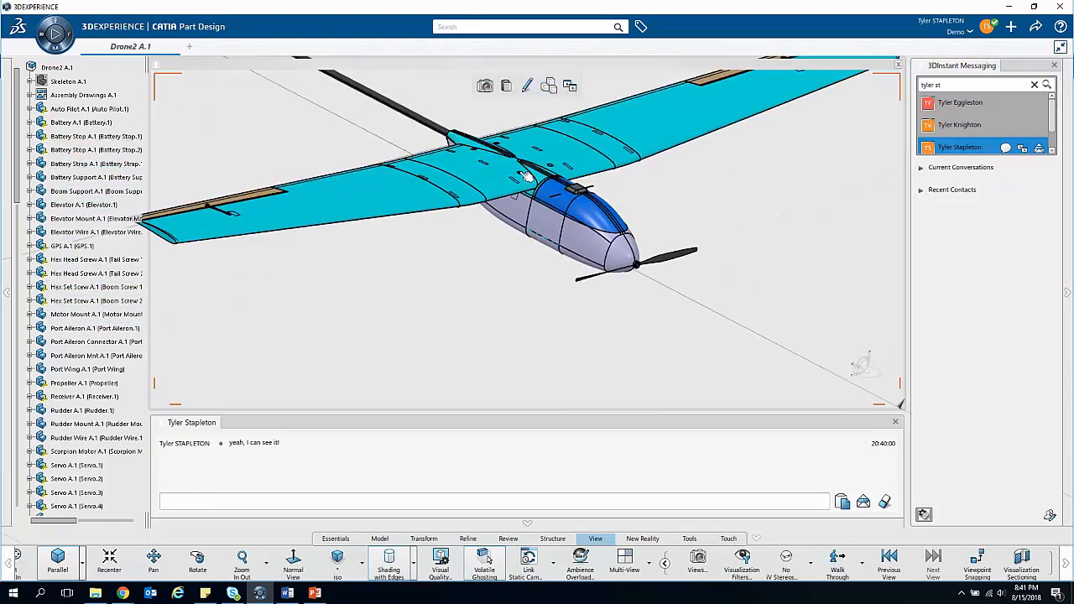
click(528, 87)
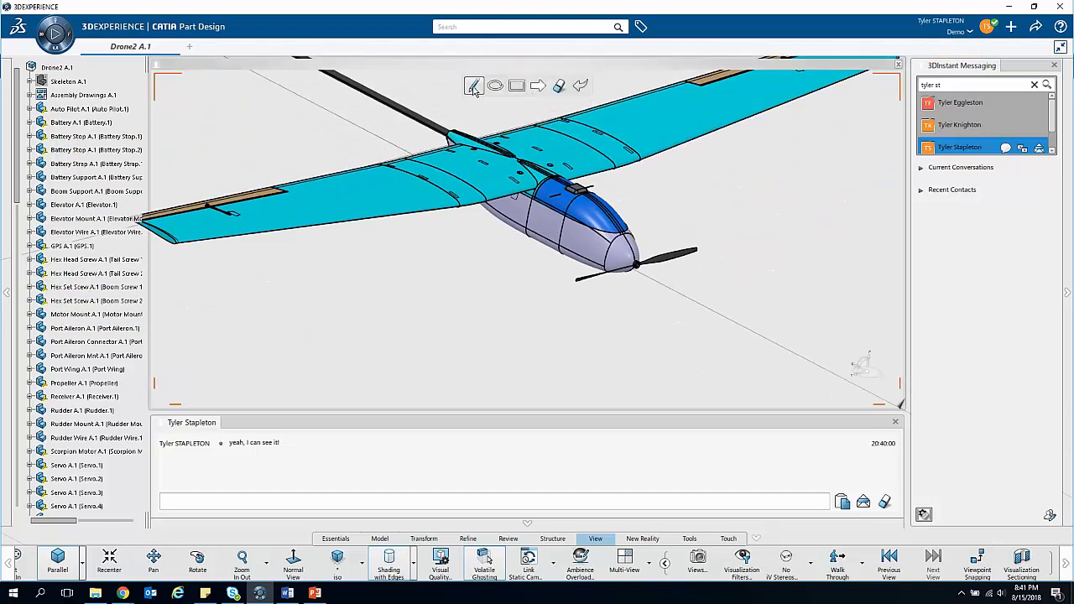
click(498, 89)
mouse_move(557, 193)
mouse_down()
mouse_move(715, 311)
mouse_move(705, 338)
mouse_move(718, 340)
mouse_up()
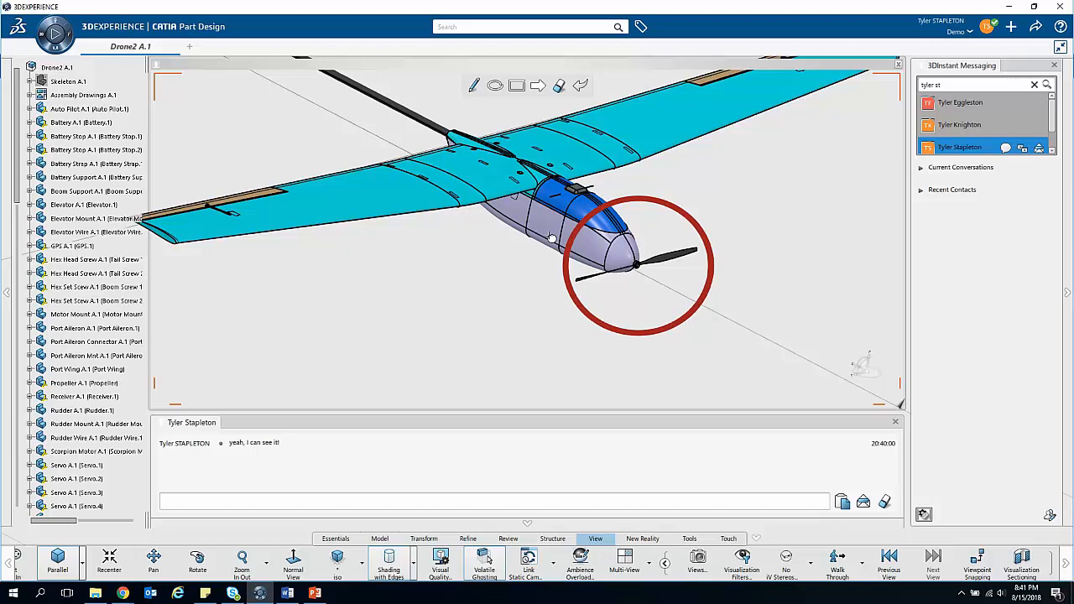
Step: Erase the ellipse markup around the drone's nose and leave the markup tools
click(558, 86)
click(659, 198)
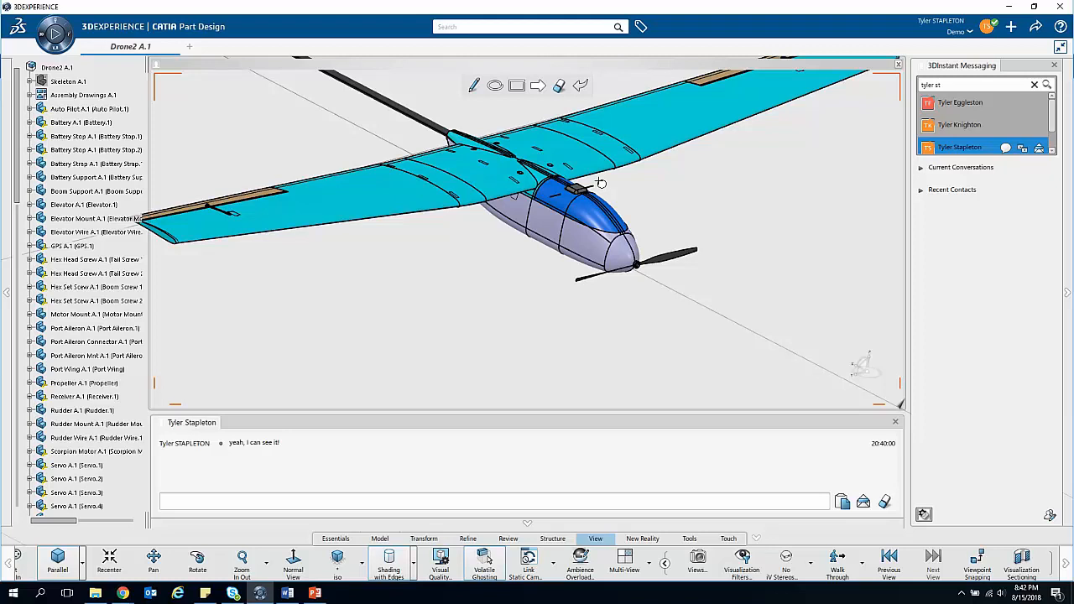
click(581, 85)
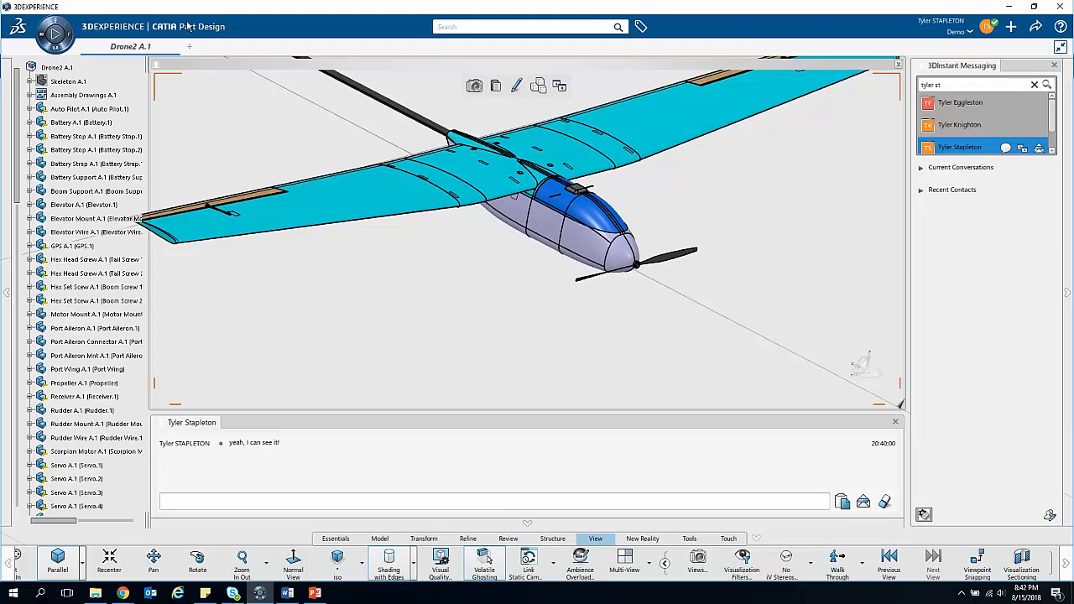
drag(439, 240, 515, 347)
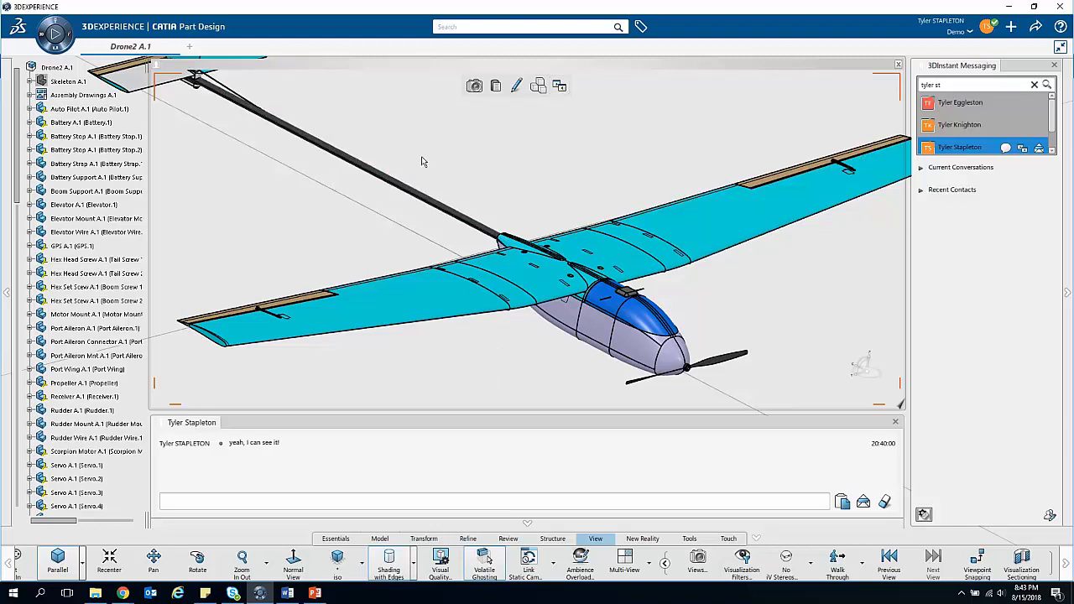
drag(557, 157, 423, 161)
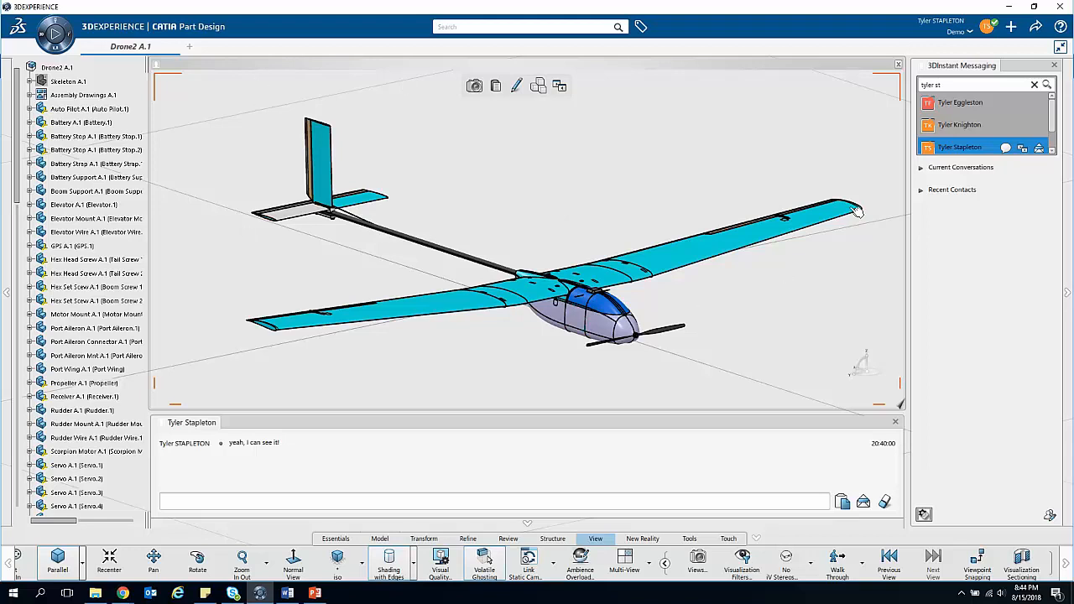
scroll(741, 316, up, 1)
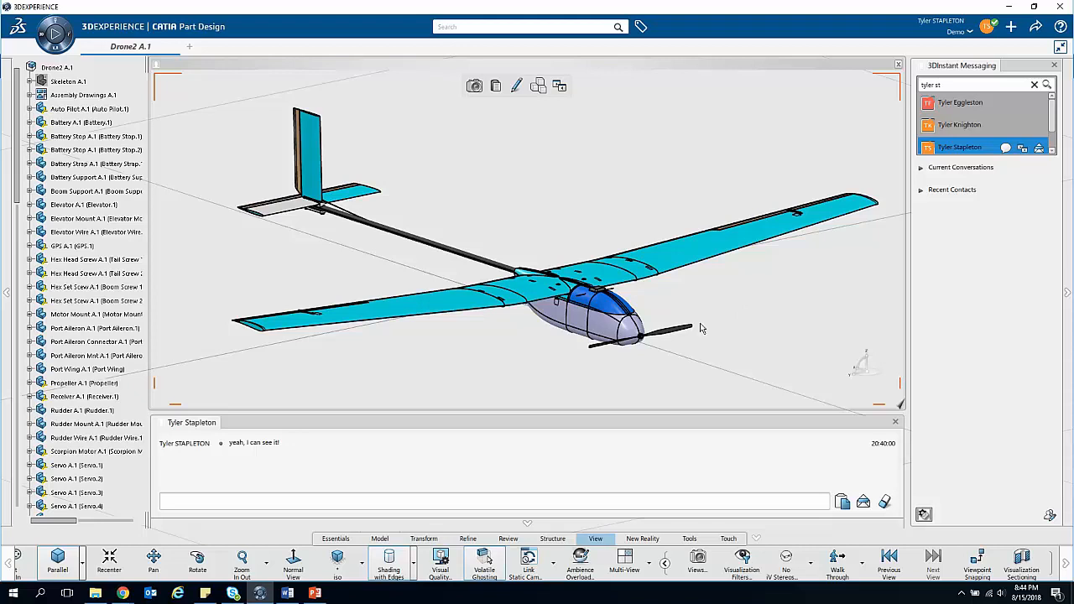
mouse_move(478, 358)
mouse_down()
mouse_move(473, 341)
mouse_move(475, 360)
mouse_up()
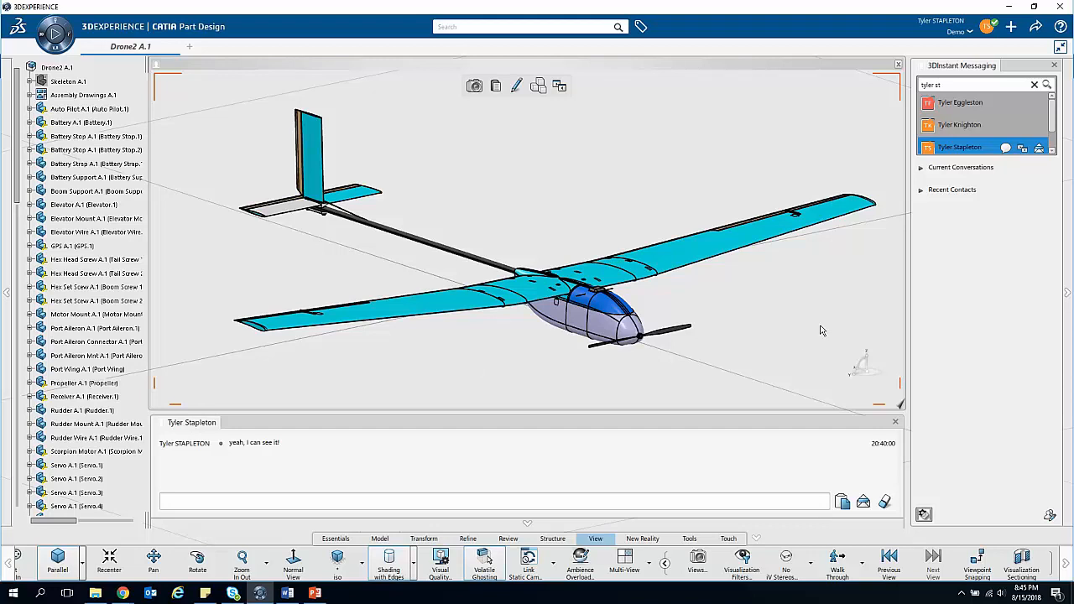
Step: Close the 3DInstant Messaging panel, the chat conversation and the shared 3D view of the drone
click(1054, 66)
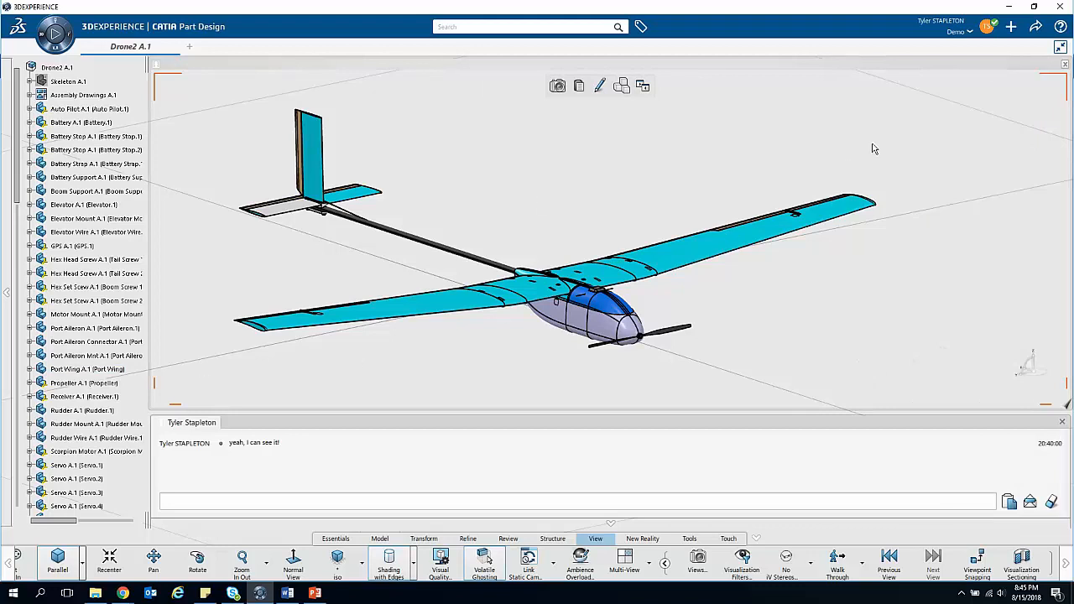
click(1063, 418)
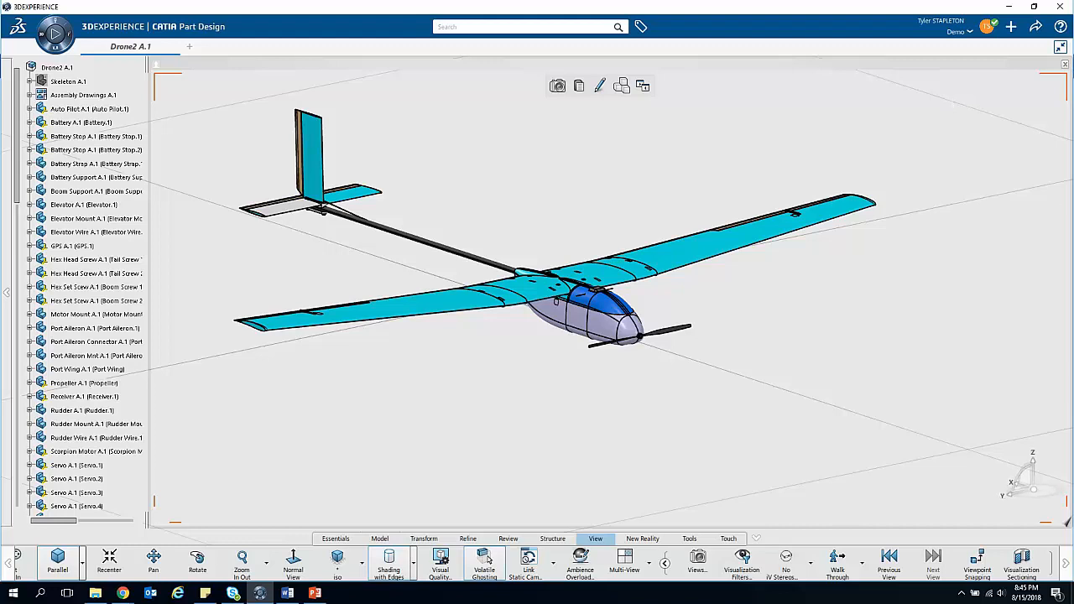
drag(745, 283, 797, 395)
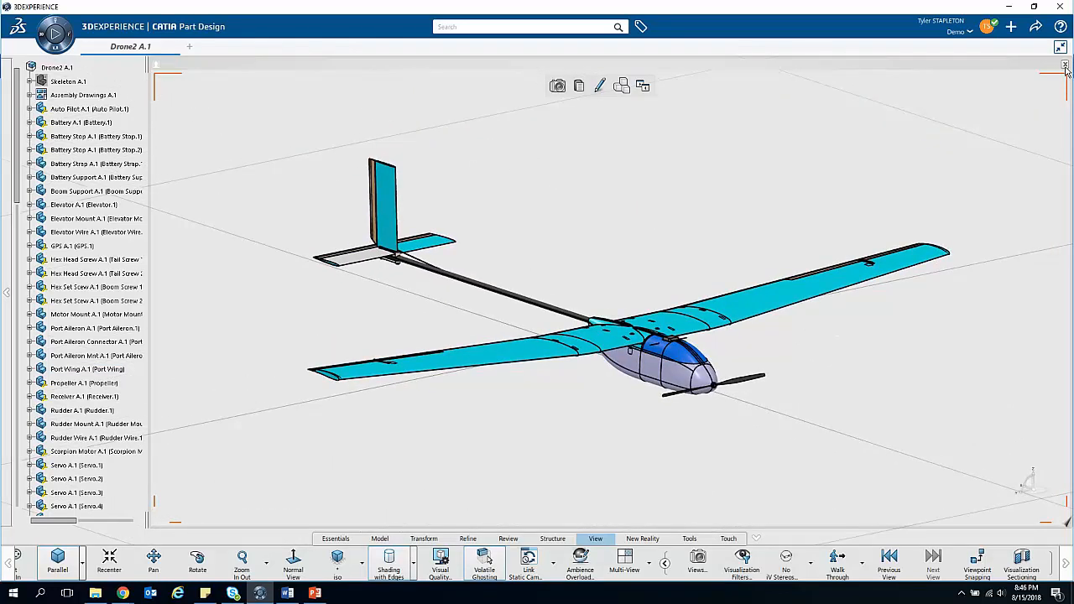
click(1064, 65)
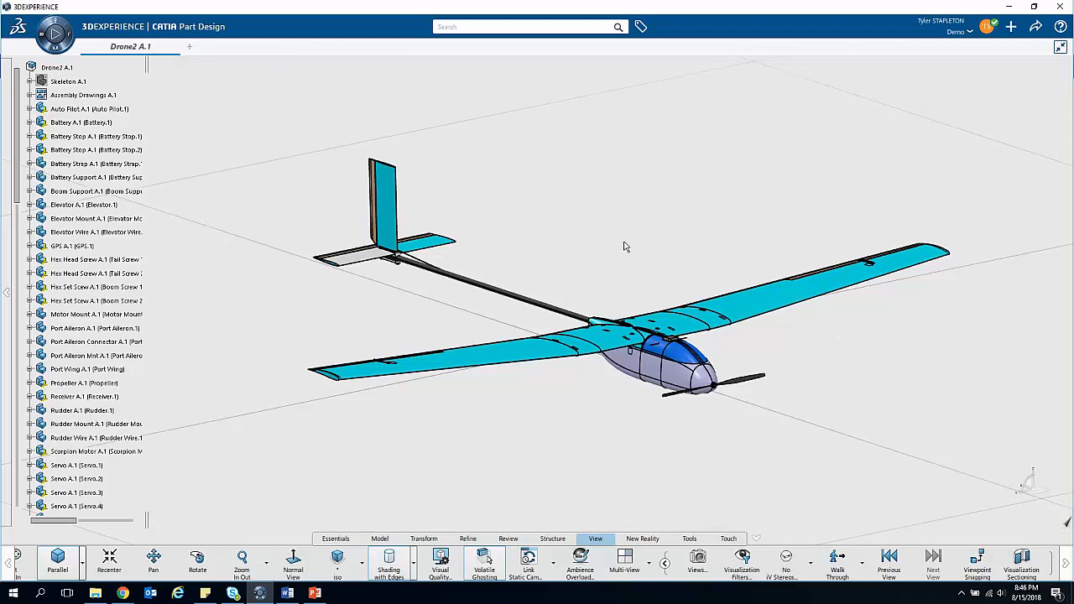
Step: Switch to the browser's My Project dashboard and open the My Team community in a maximized 3DSwym widget with the app list hidden
click(1009, 8)
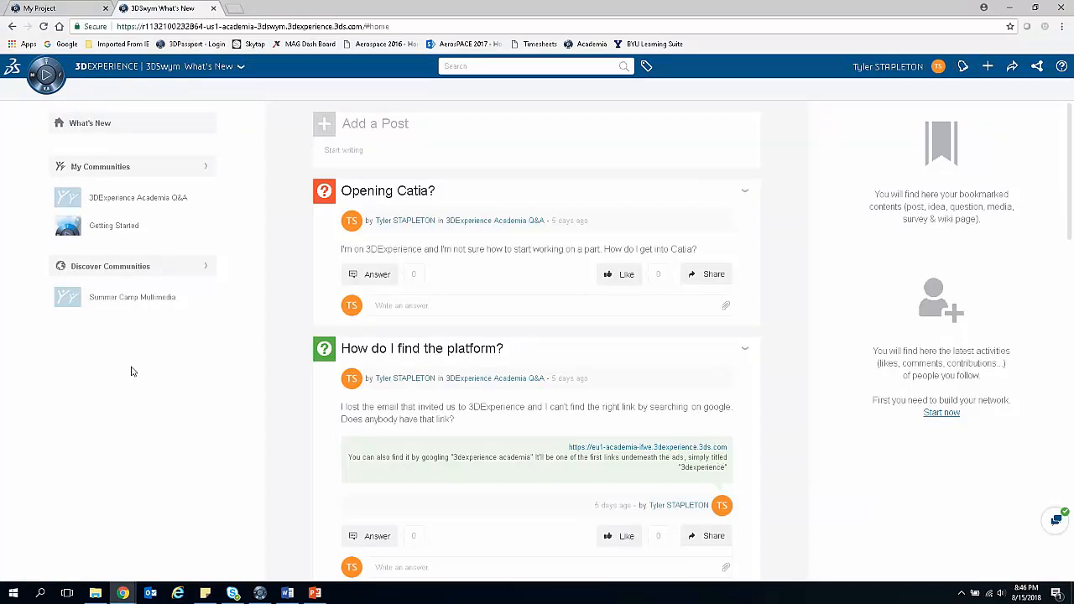
click(62, 10)
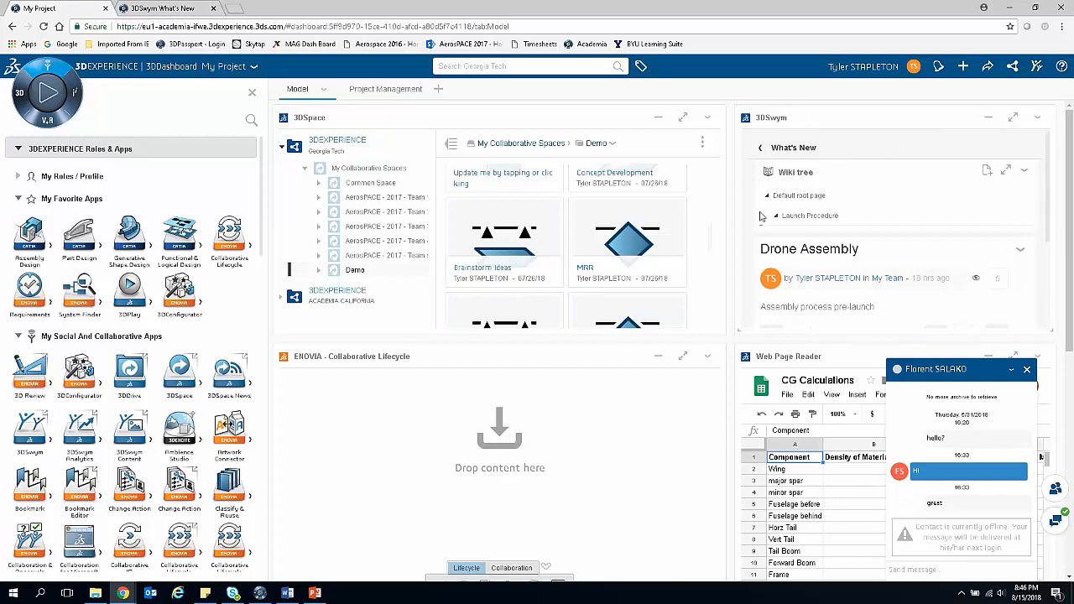
click(764, 150)
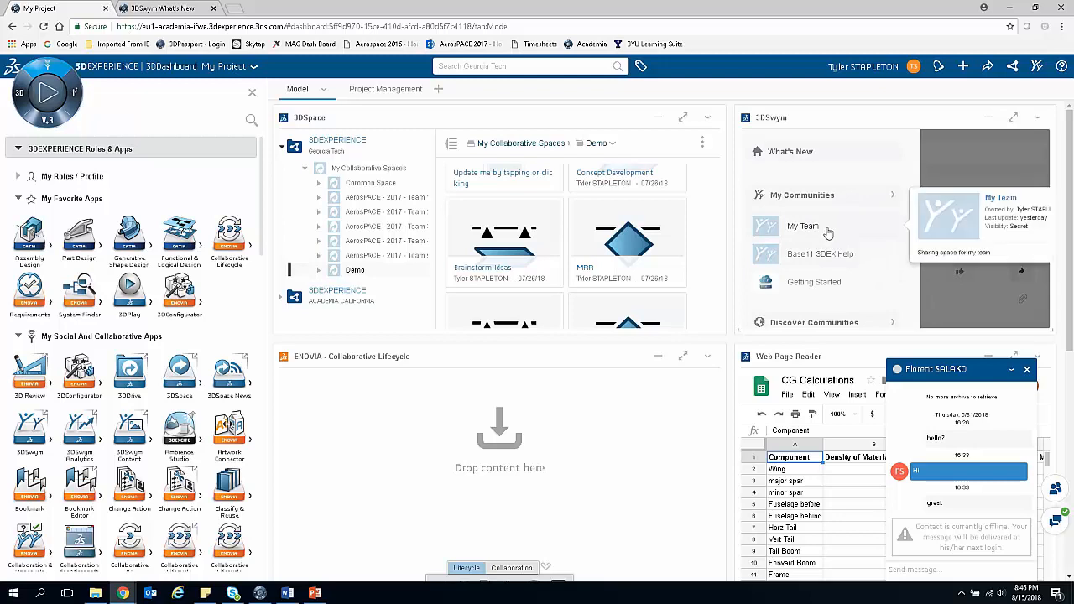
click(829, 233)
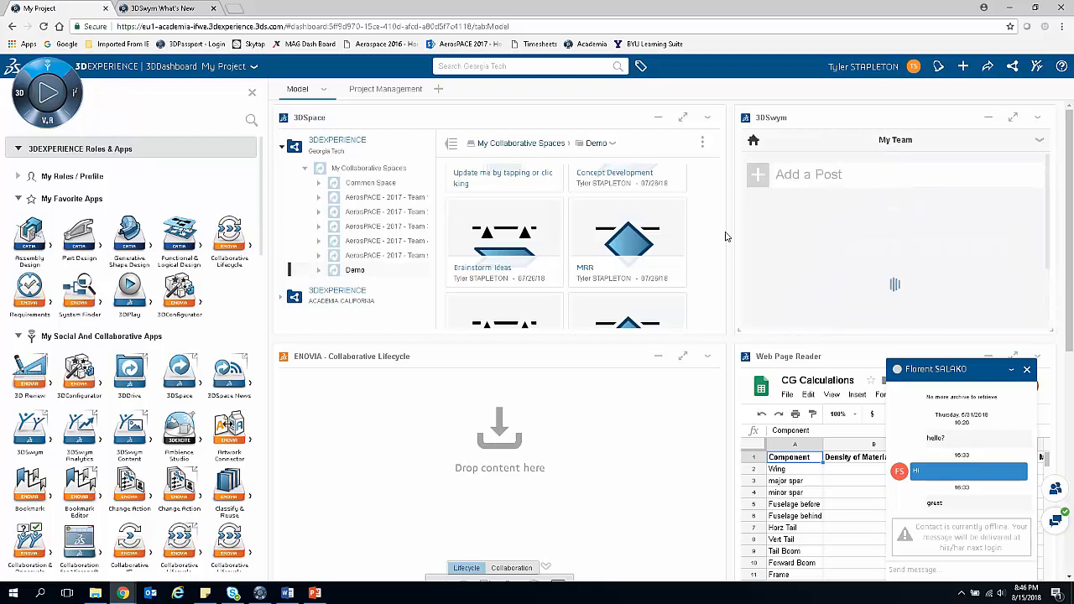
click(1013, 120)
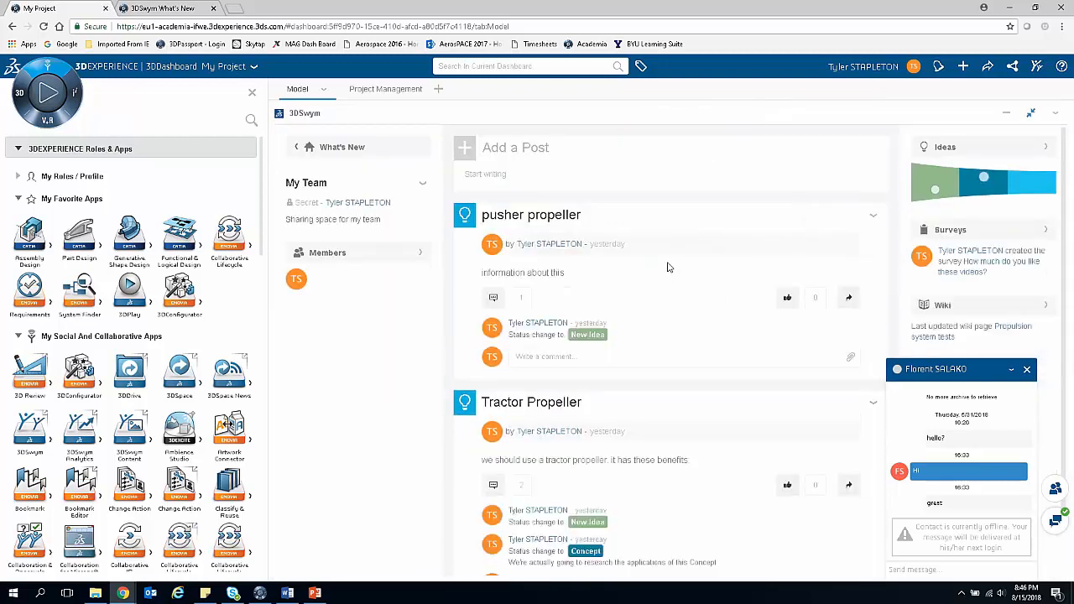
click(252, 92)
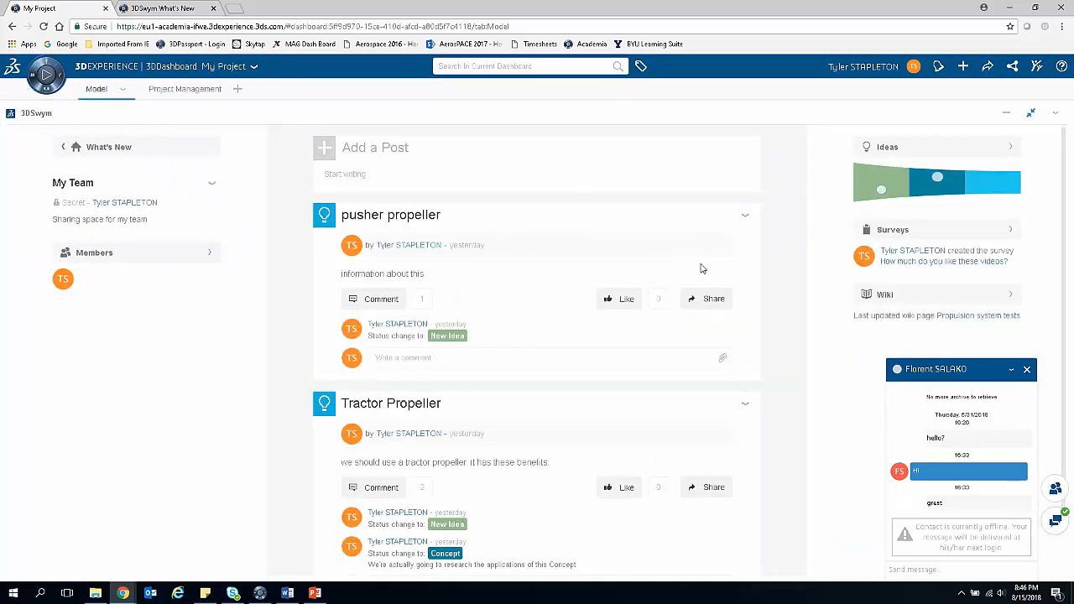
Step: Restore the 3DSwym widget to its normal size and browse the latest community posts in the dashboard's 3DSwym side view
click(1032, 115)
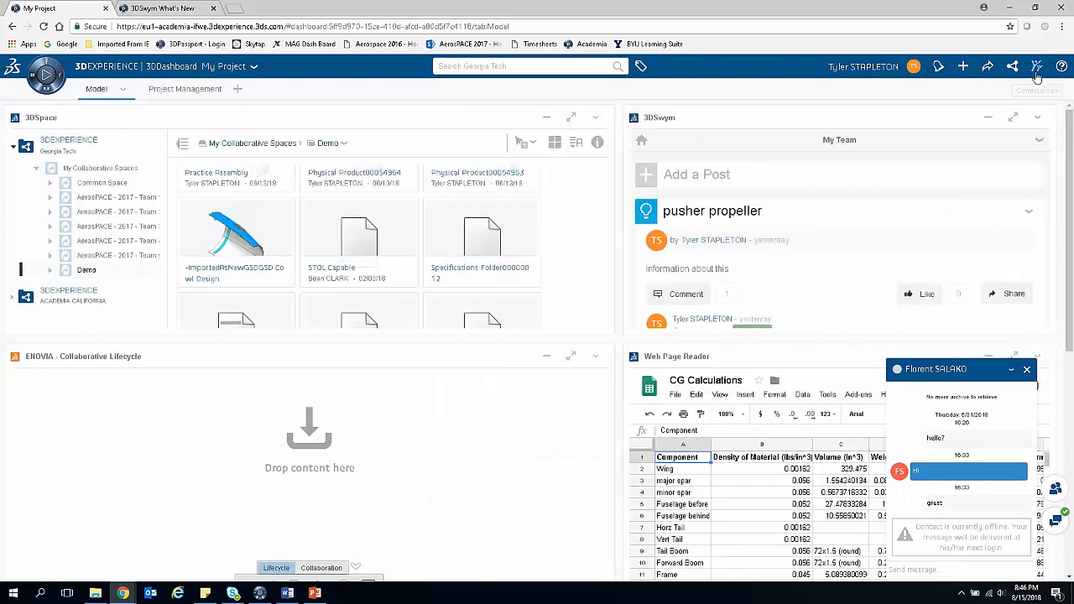
click(1037, 72)
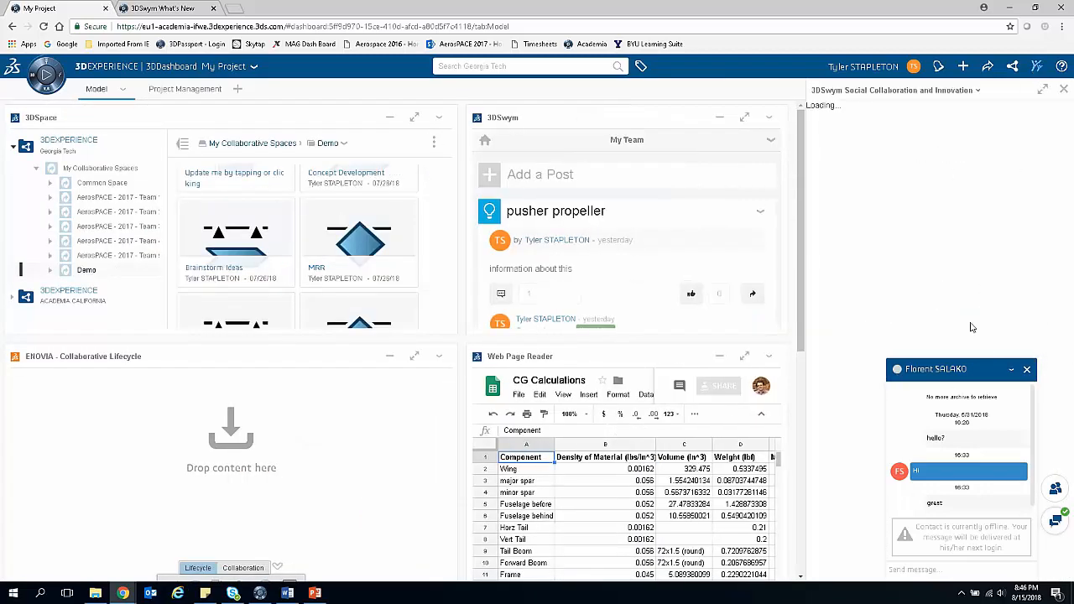
scroll(915, 238, down, 10)
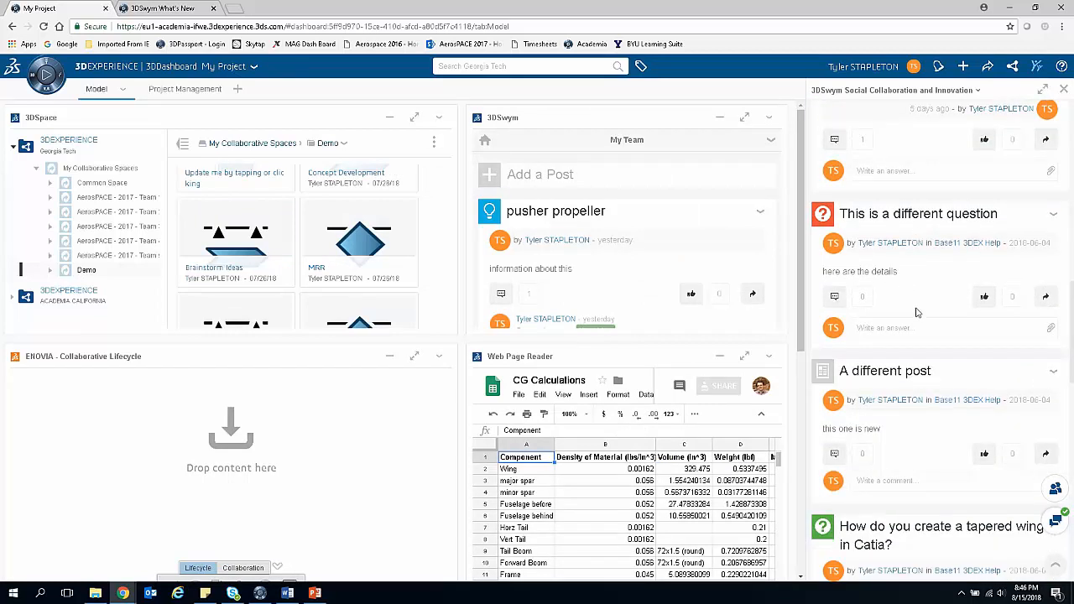
scroll(914, 310, up, 10)
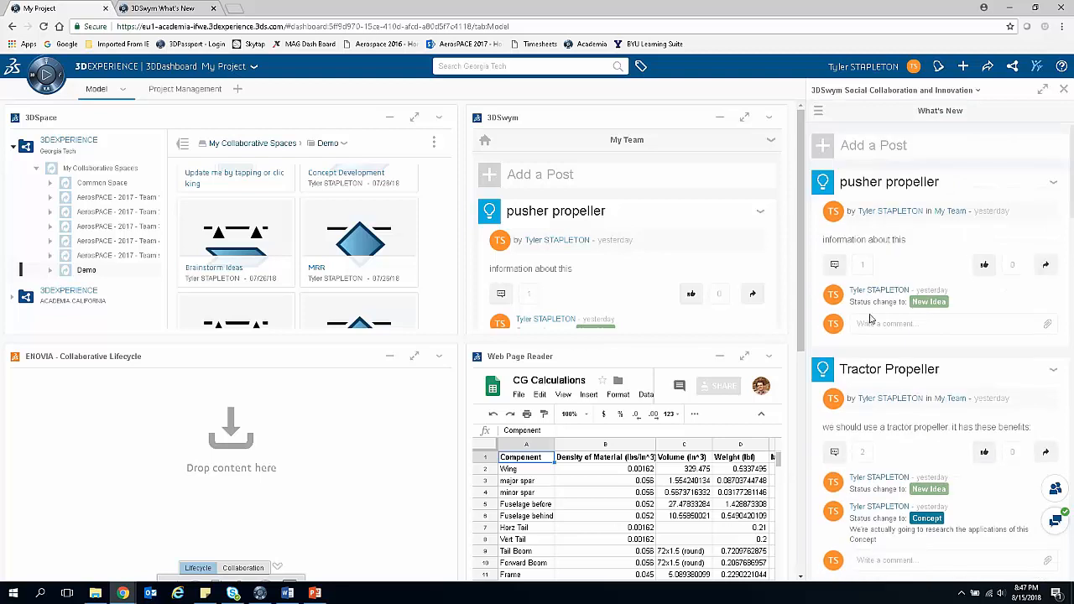
Step: Open the Getting Started community from the standalone 3DSwym What's New page and look through its posts
click(186, 10)
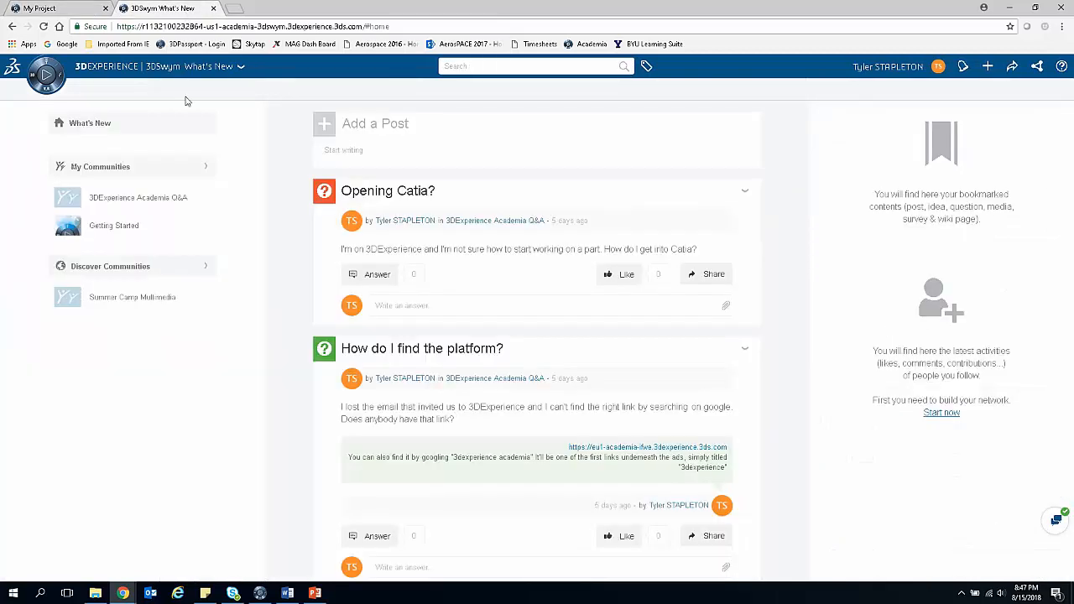
click(110, 126)
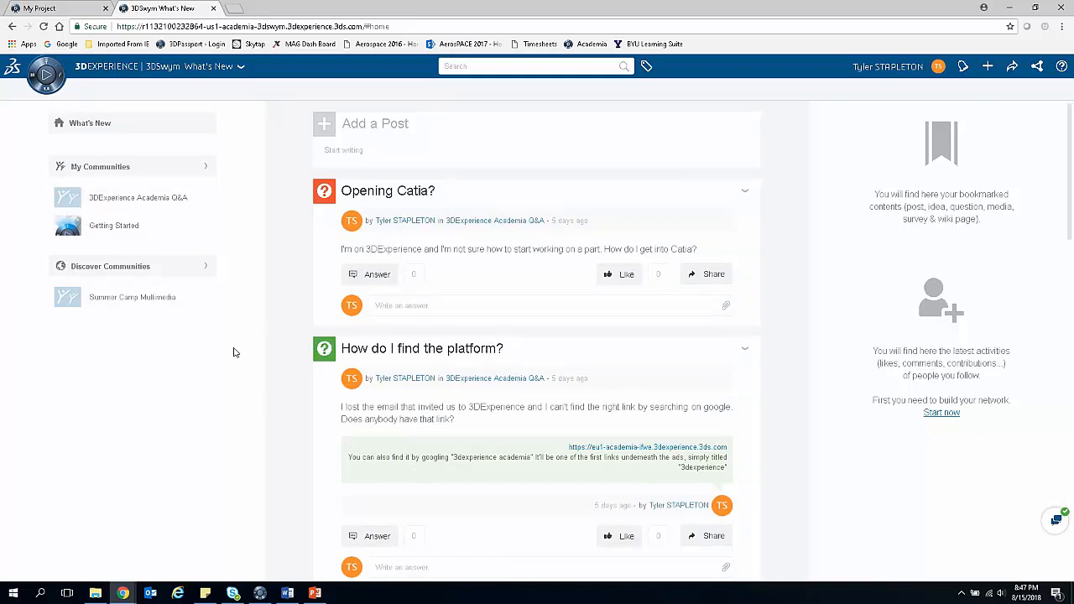
click(115, 226)
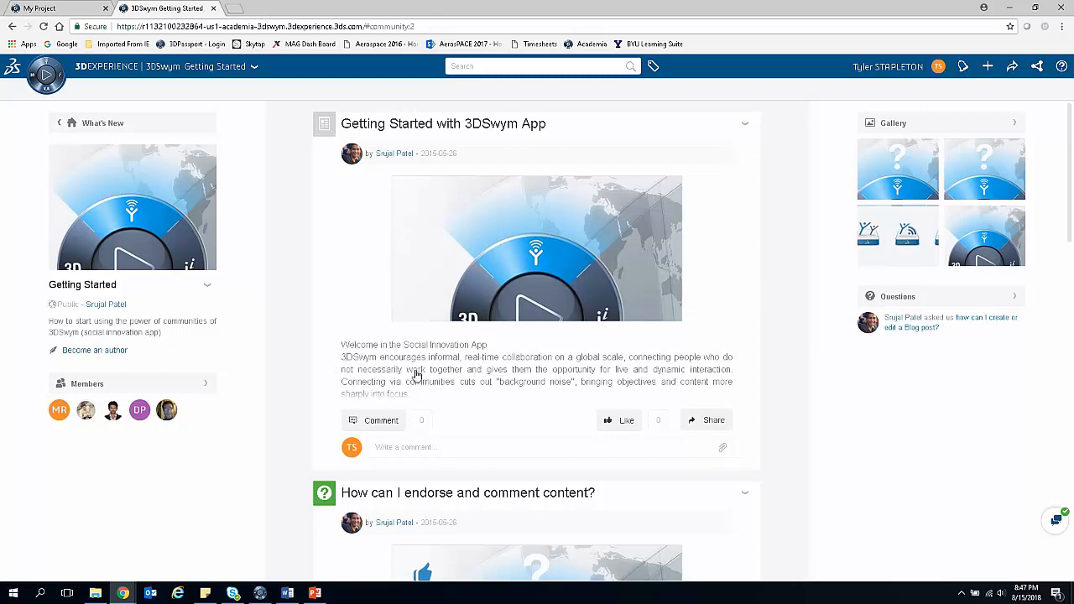
scroll(552, 412, down, 4)
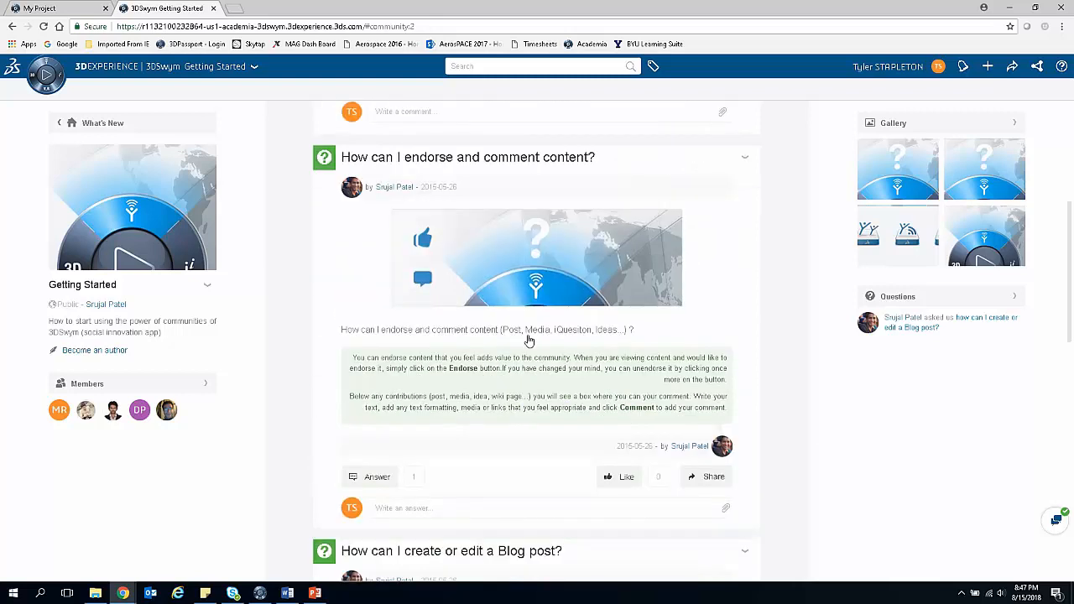
scroll(520, 417, down, 3)
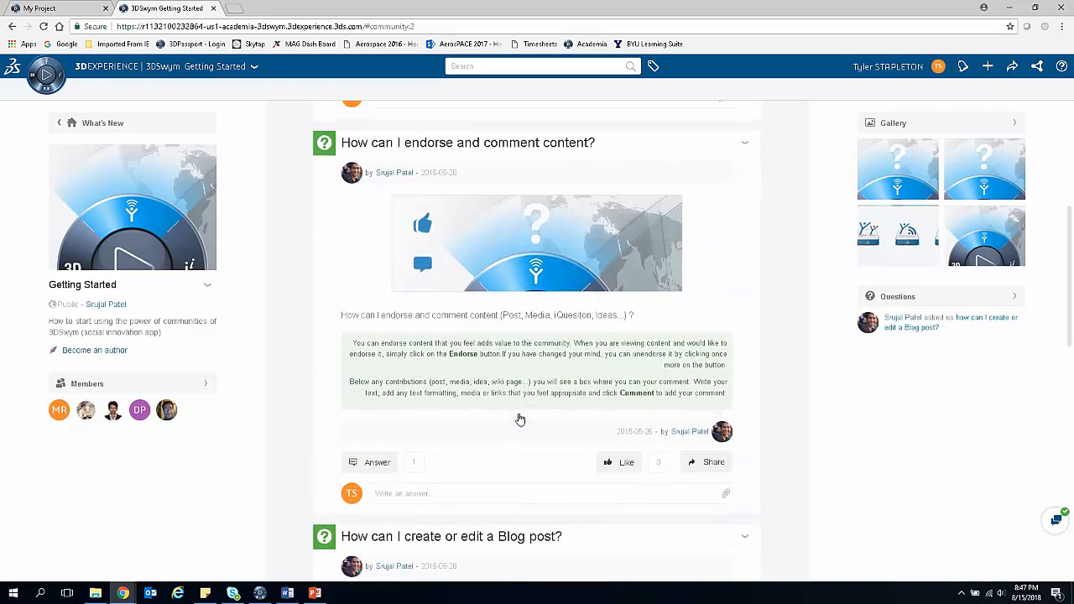
scroll(520, 417, down, 3)
scroll(383, 379, up, 10)
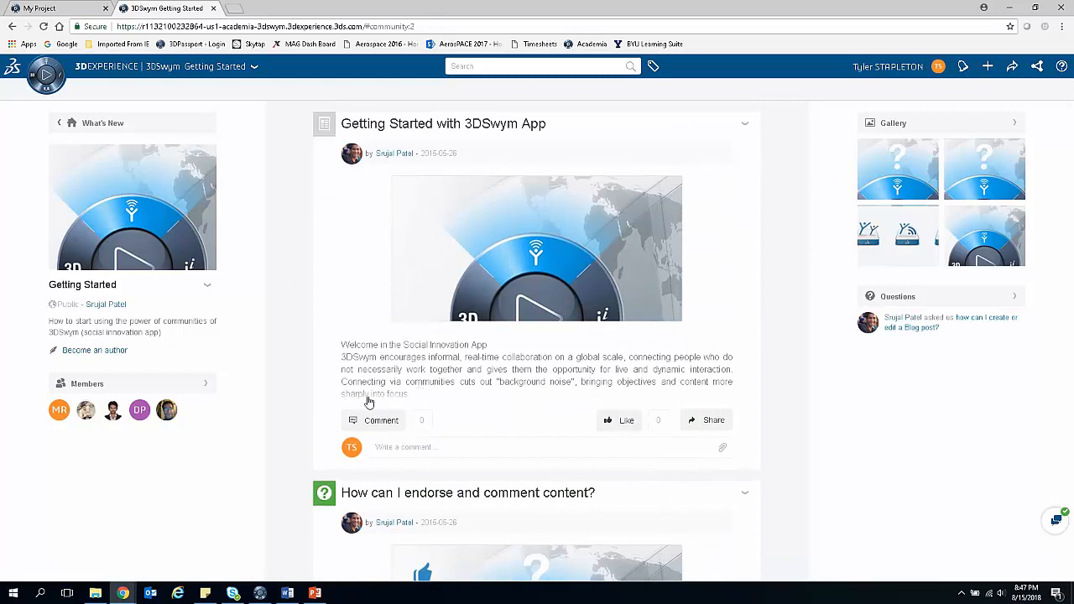
Step: Return to the 3DSwym What's New page and open the full My Communities overview
click(126, 128)
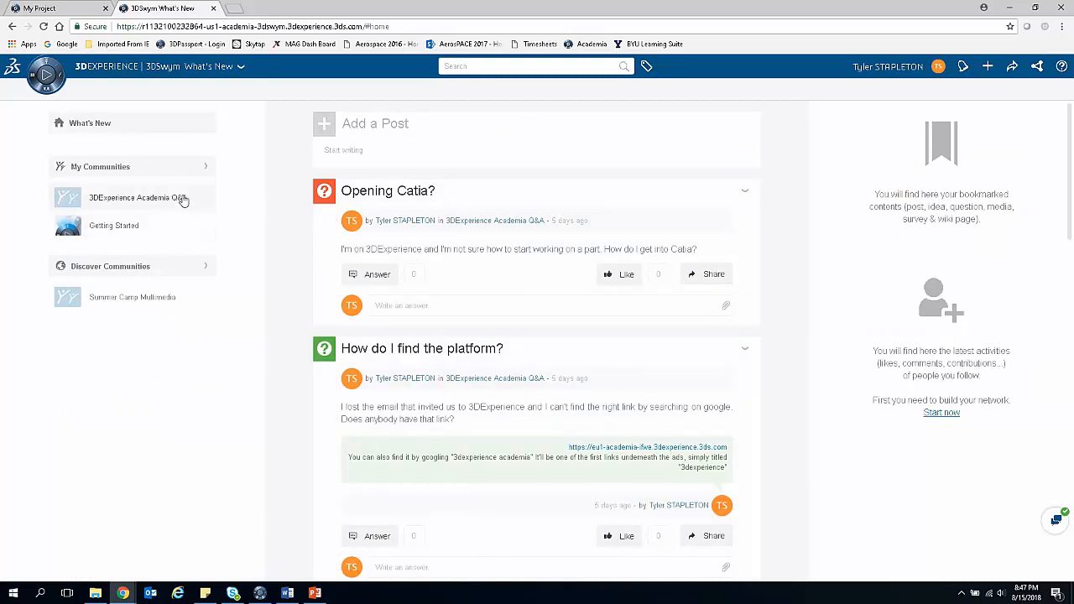
mouse_move(177, 204)
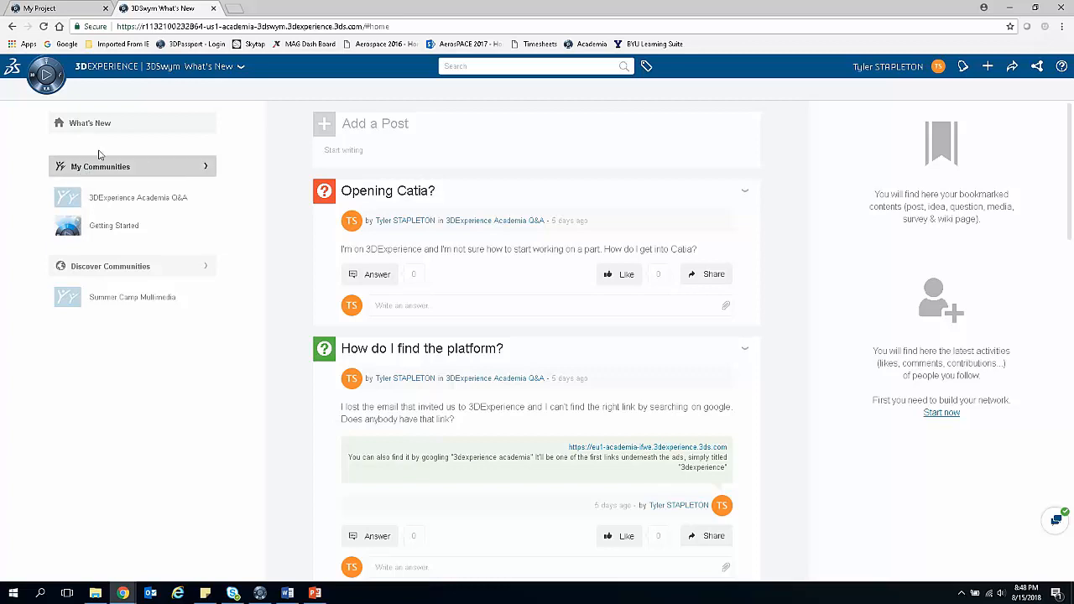
click(211, 171)
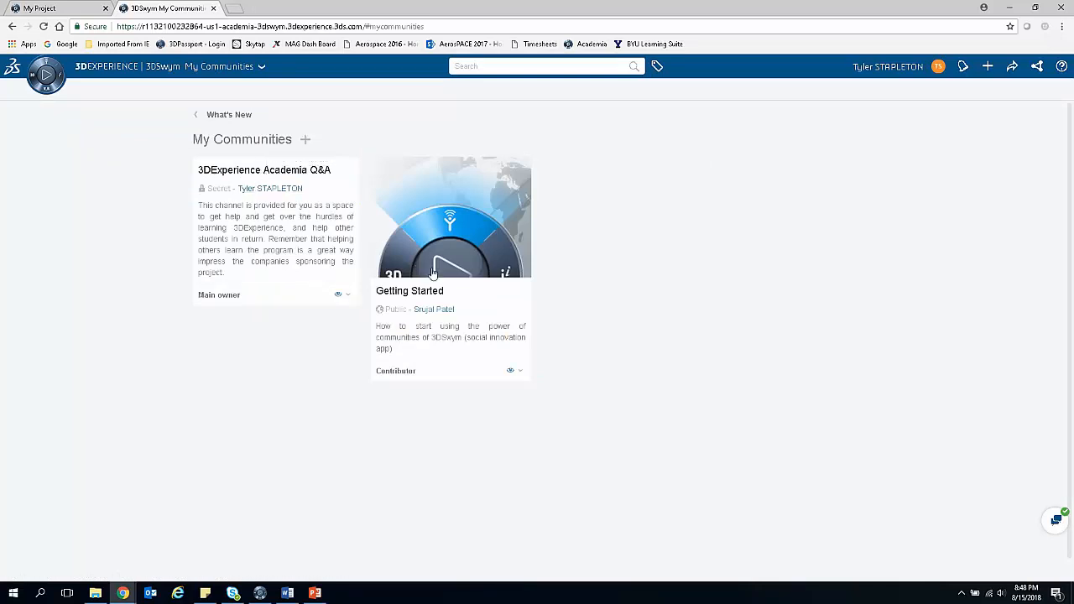
Step: Create a community titled "My Team Project" with the description "Space for collaboration"
click(306, 141)
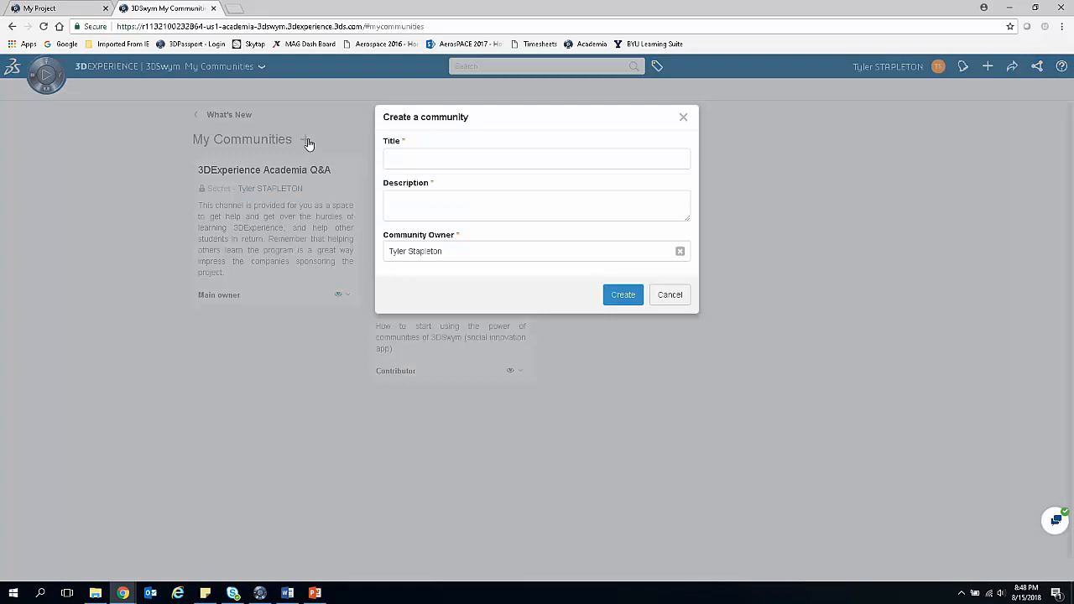
click(420, 160)
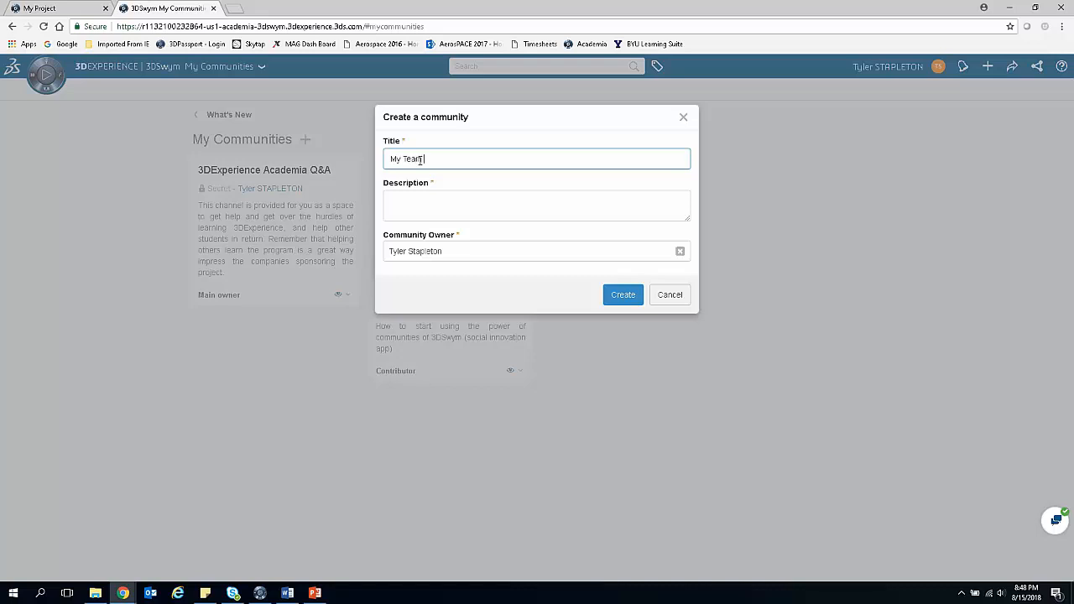
text(My Team Project)
click(438, 210)
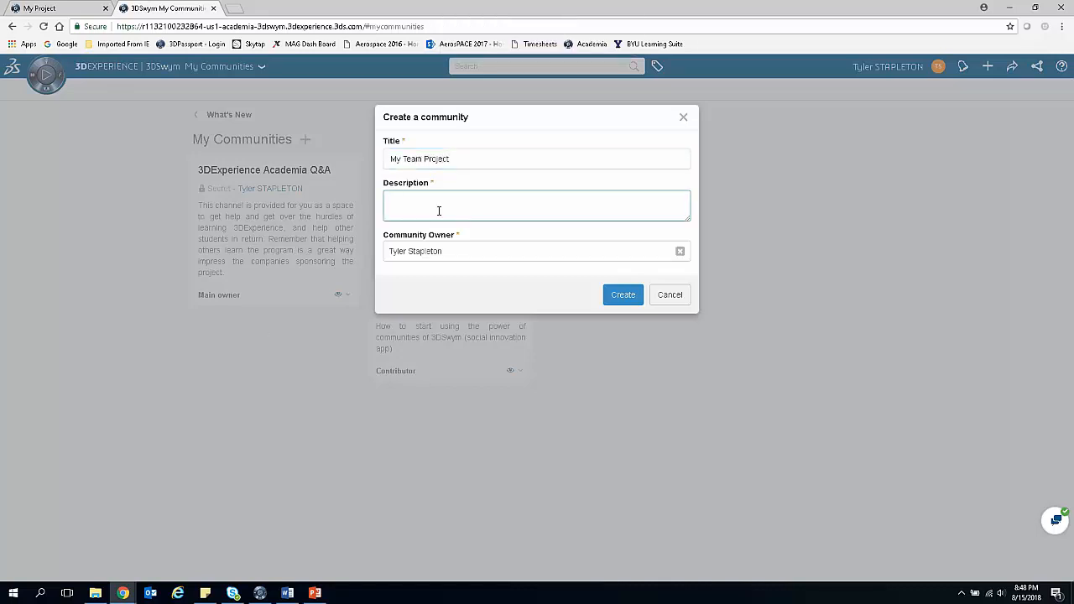
text(pace for collaboration)
click(629, 297)
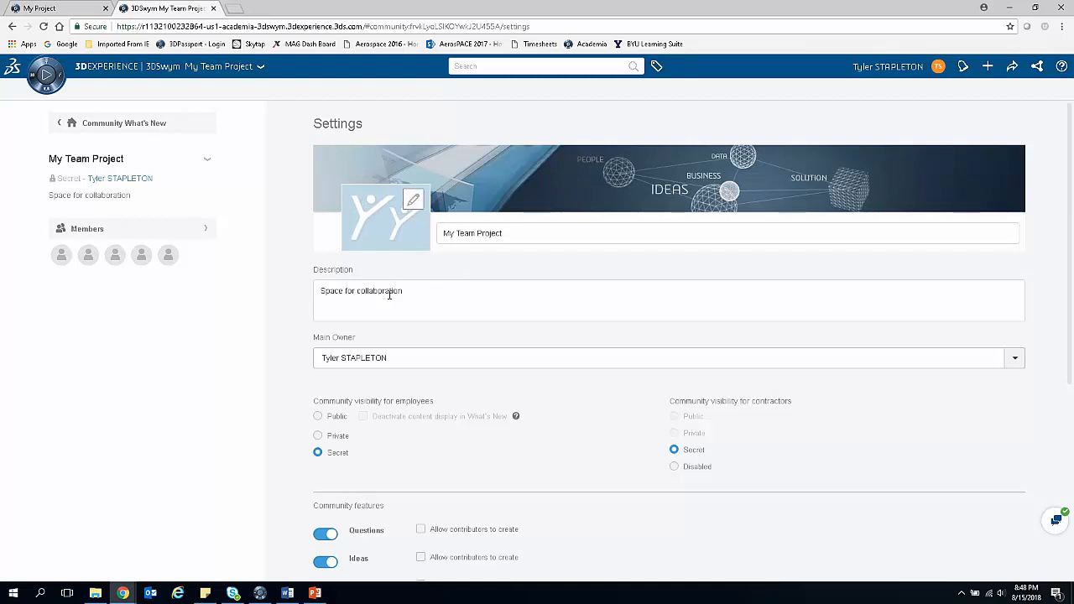
Step: Review the new community's visibility, feature, statistics and idea status settings
scroll(388, 296, down, 2)
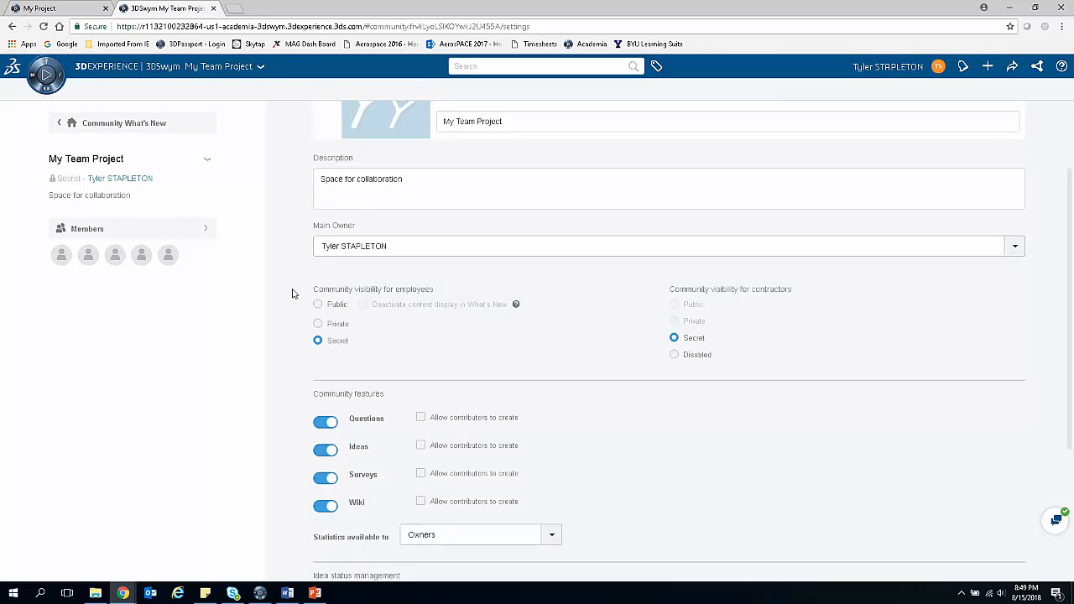
scroll(298, 294, down, 1)
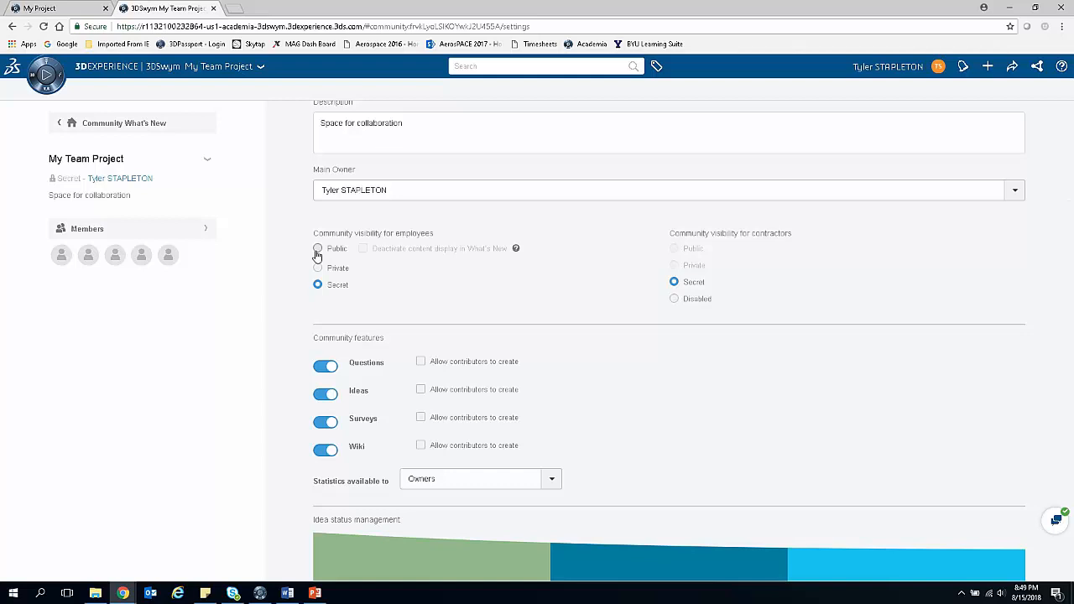
scroll(374, 286, down, 3)
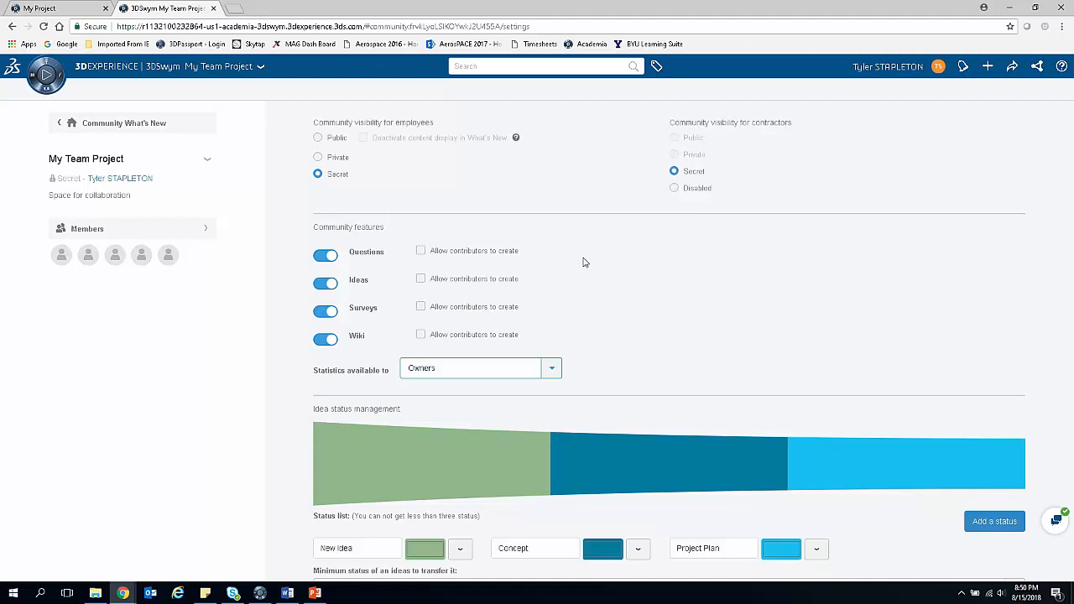
scroll(647, 278, down, 1)
scroll(617, 286, up, 2)
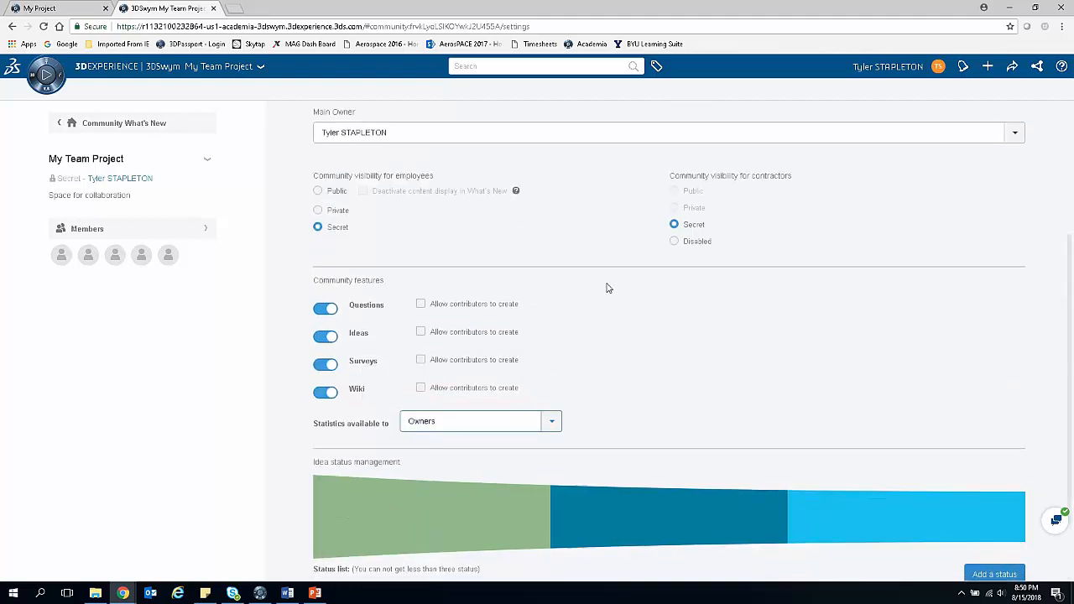
Step: Examine the idea status management settings, including the name, colour and reordering options of the New Idea status
scroll(621, 269, down, 2)
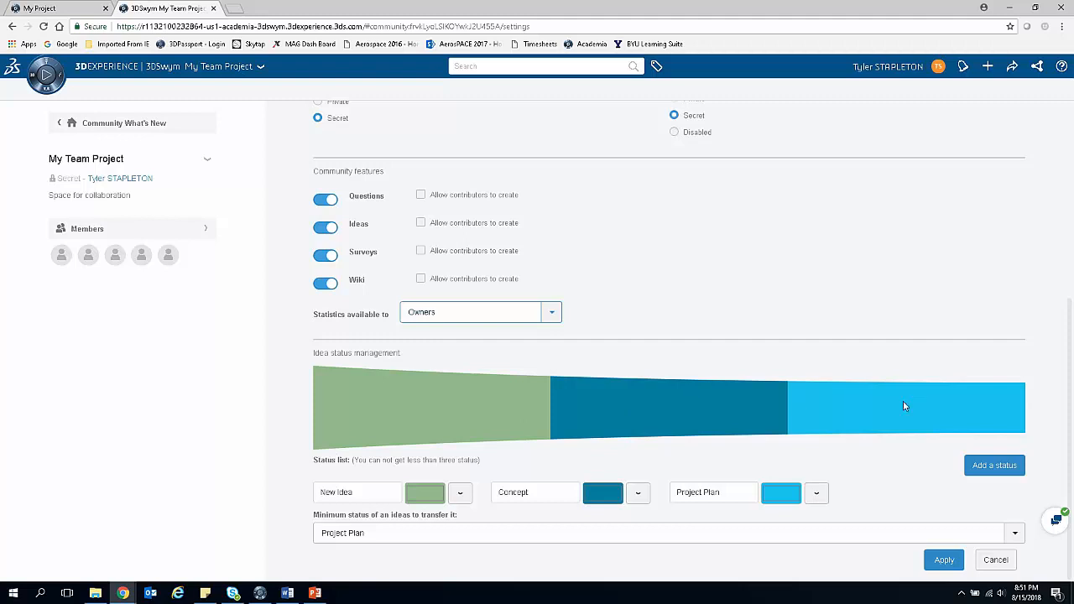
drag(355, 494, 309, 500)
click(394, 497)
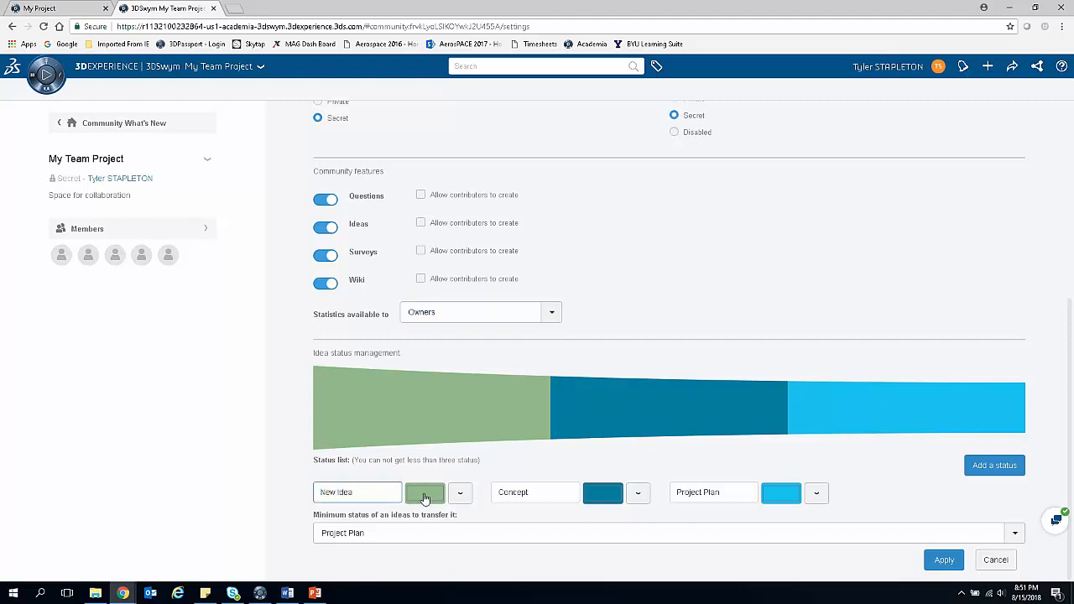
click(461, 493)
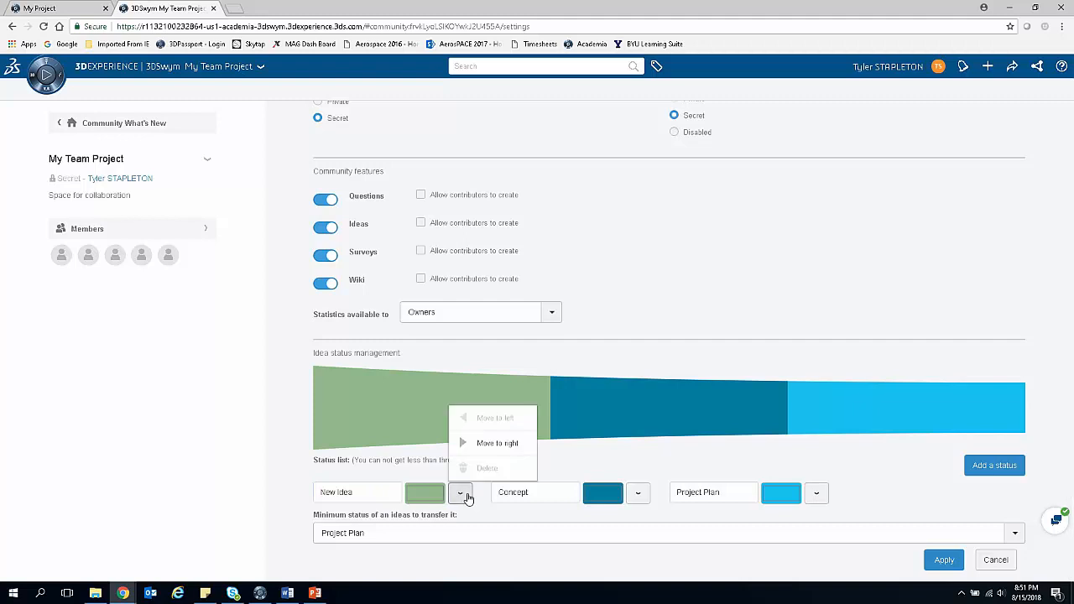
click(467, 497)
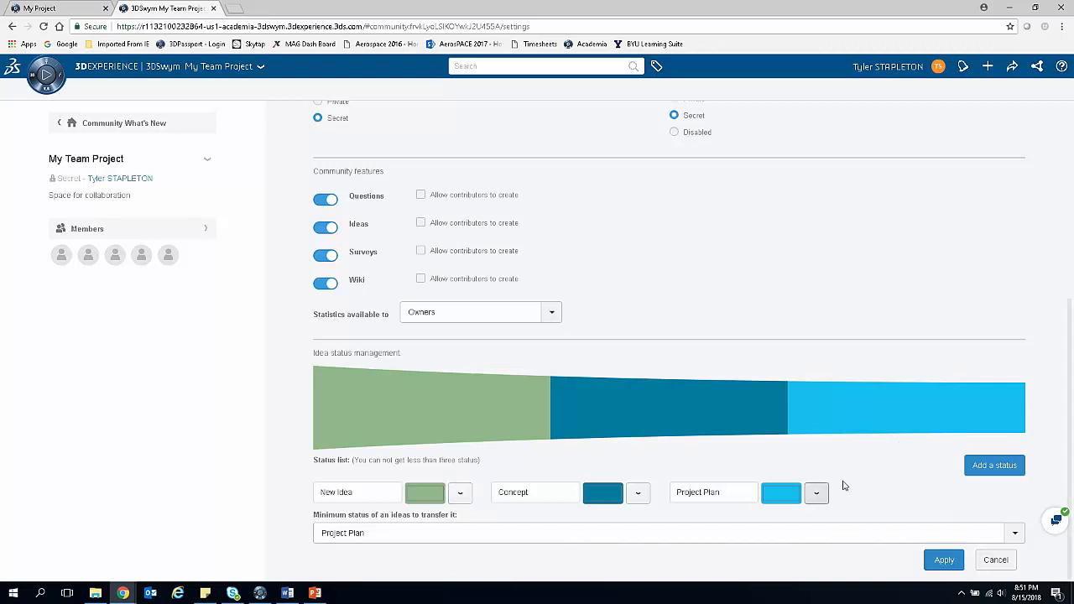
scroll(698, 250, up, 5)
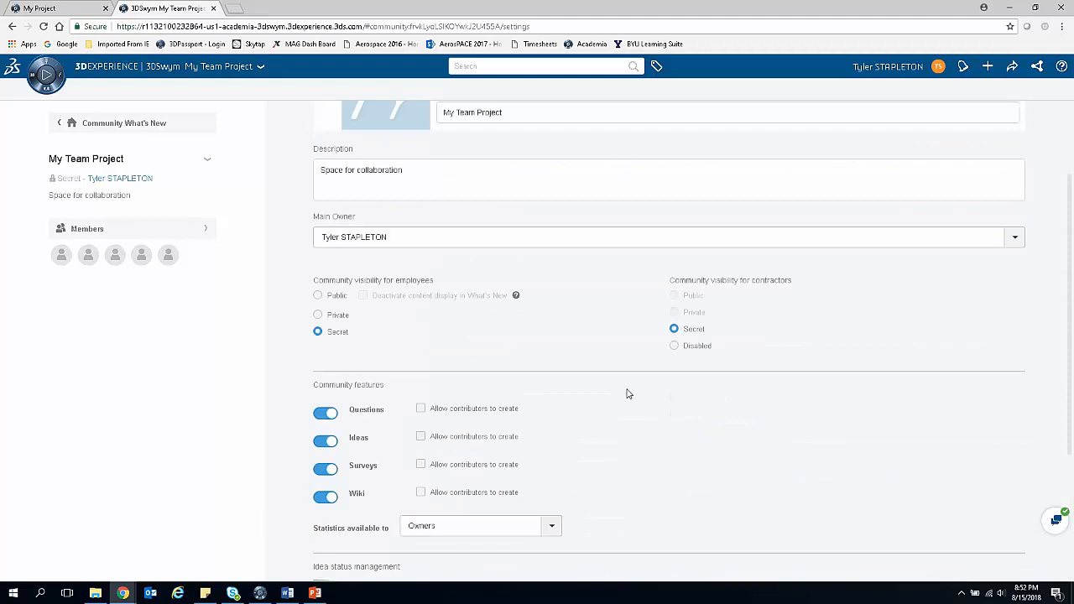
scroll(628, 393, down, 5)
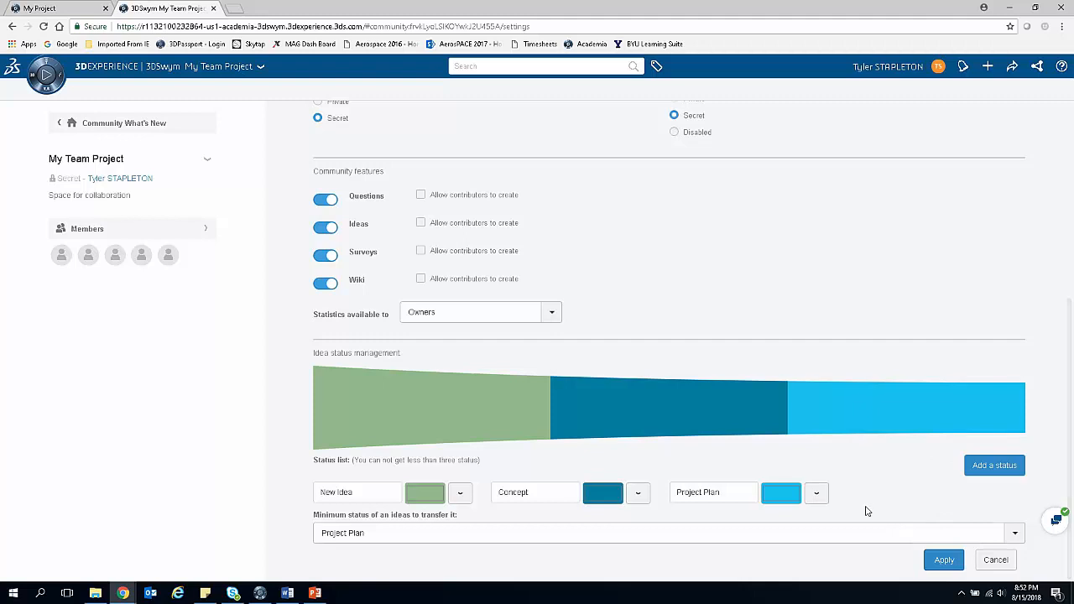
Step: View the community's member list and the suggested people for the Owner role in Add members, without adding anyone
click(209, 237)
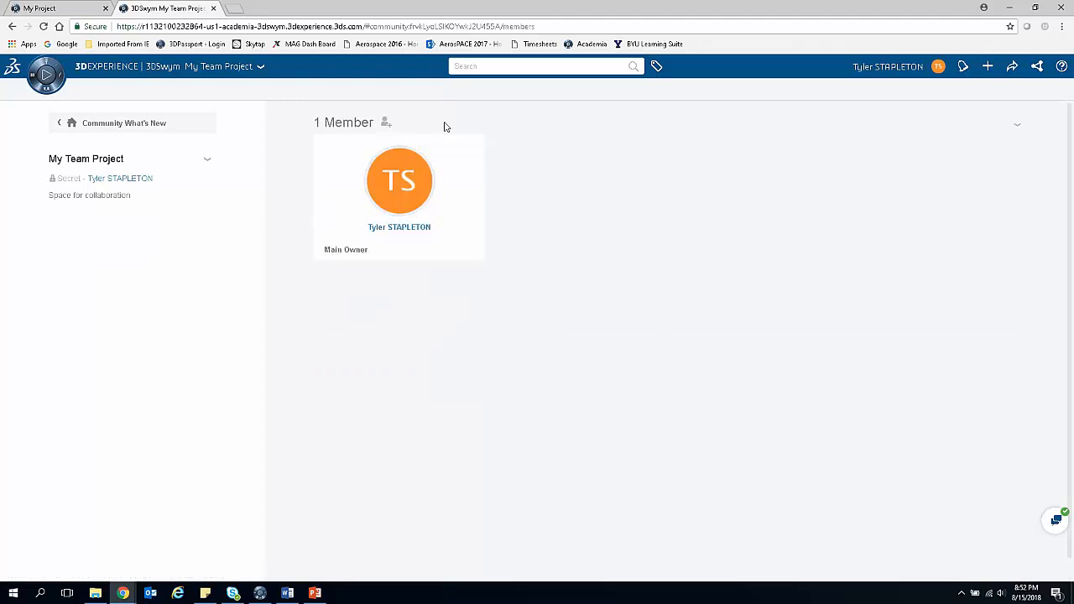
click(388, 126)
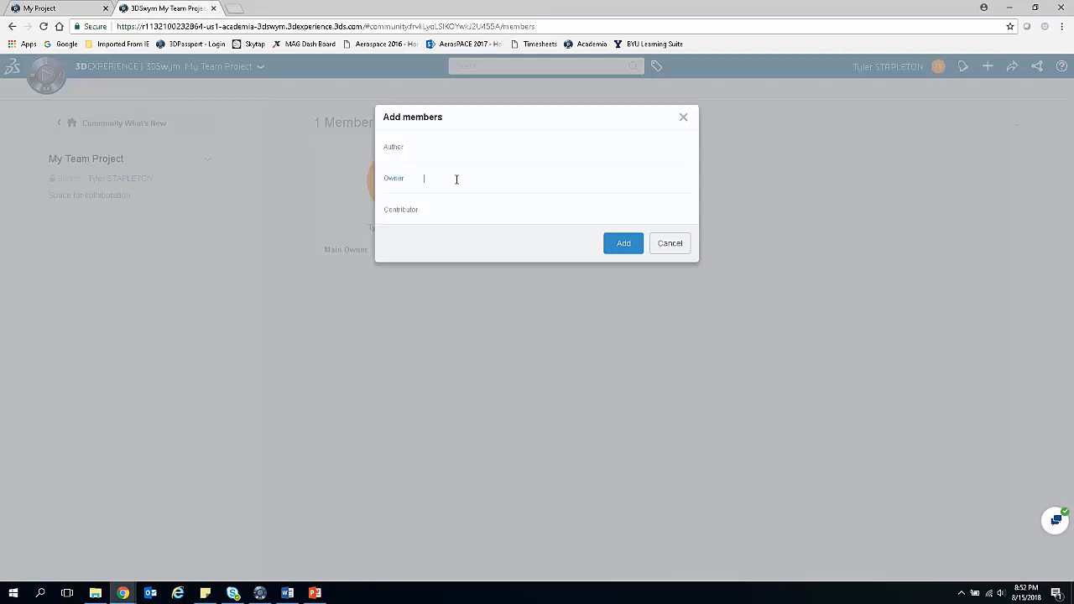
text(er)
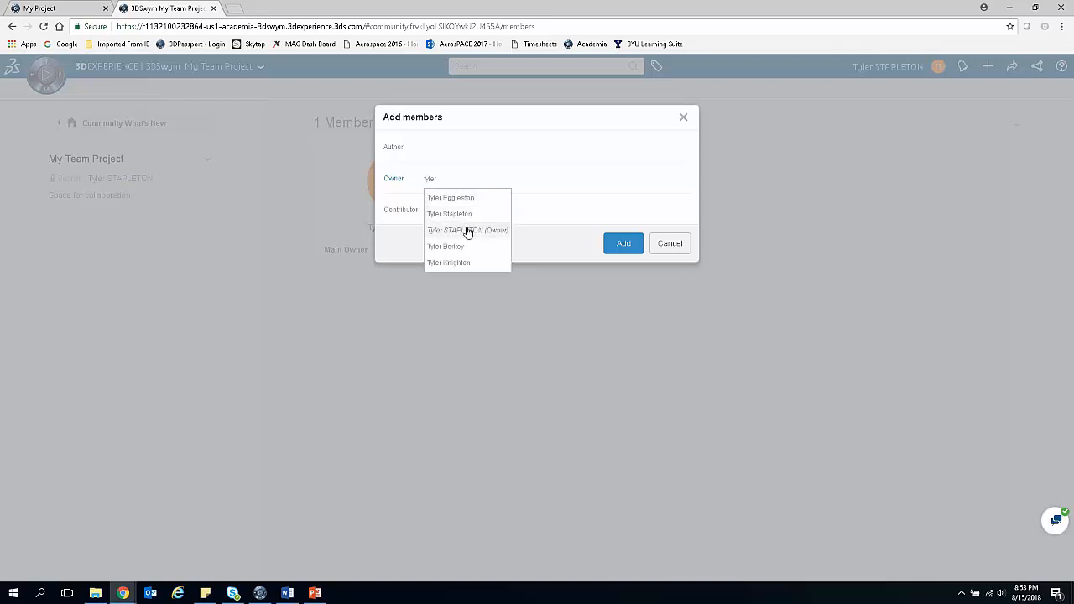
click(671, 245)
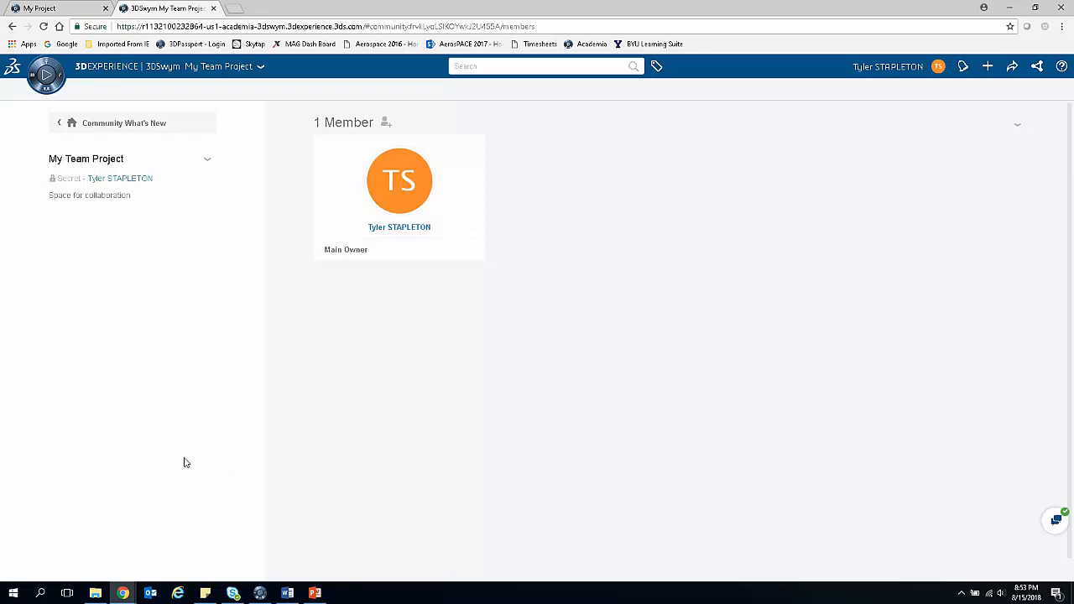
Step: On the community's What's New page, publish a post titled "Here's some information!" with the text "Welcome, here's how to use this community"
click(102, 125)
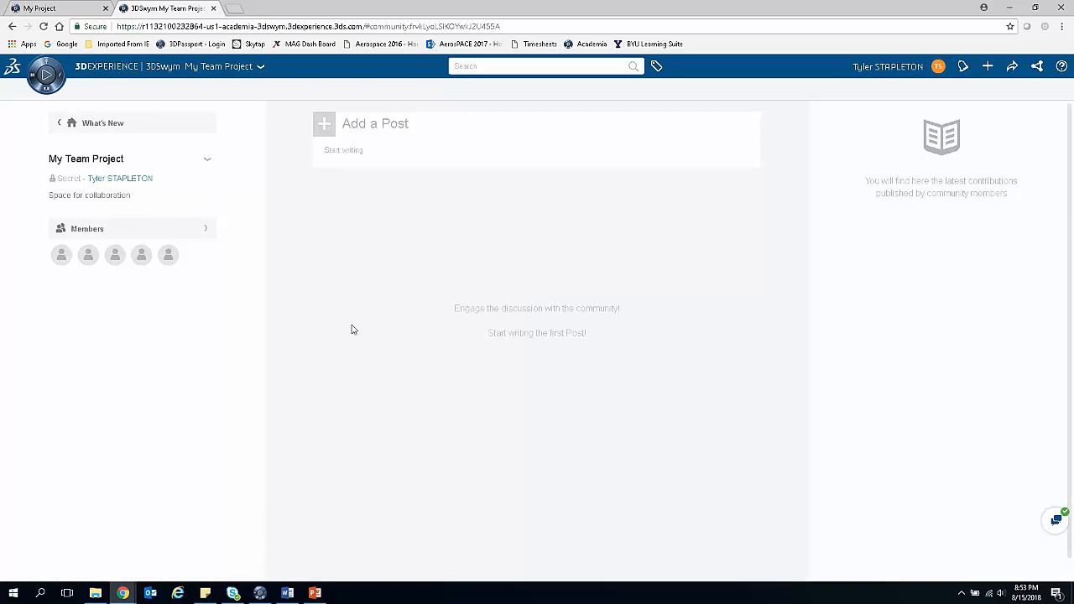
click(325, 126)
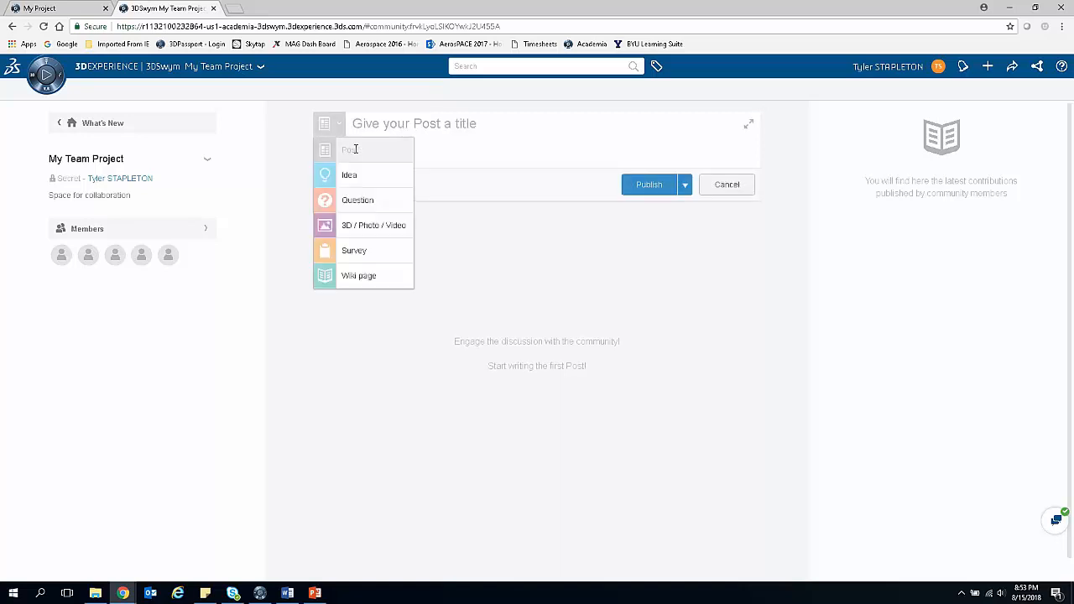
click(404, 120)
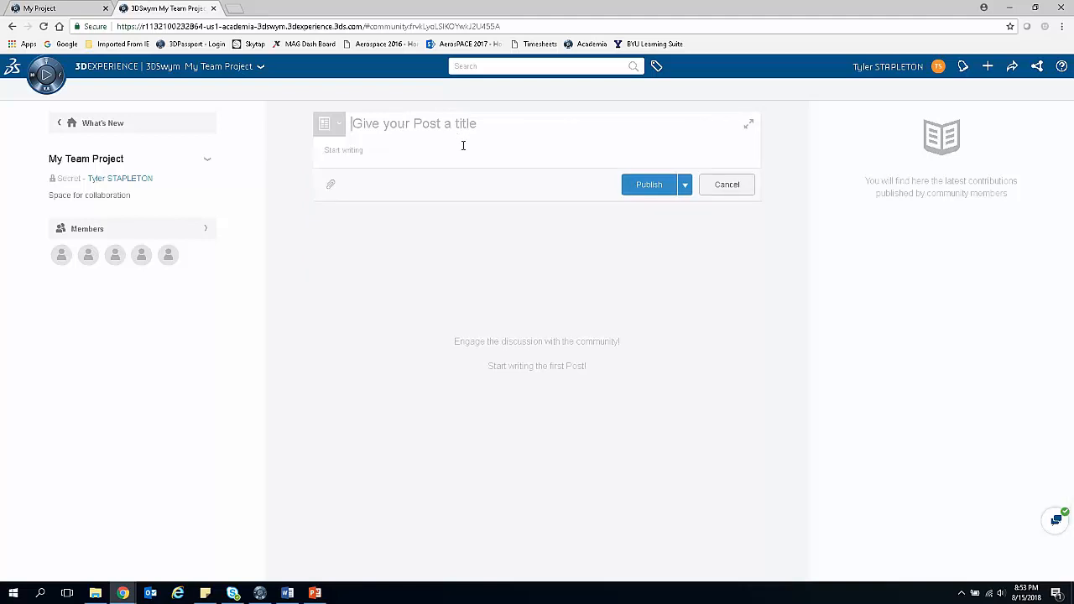
text(Here's some information!)
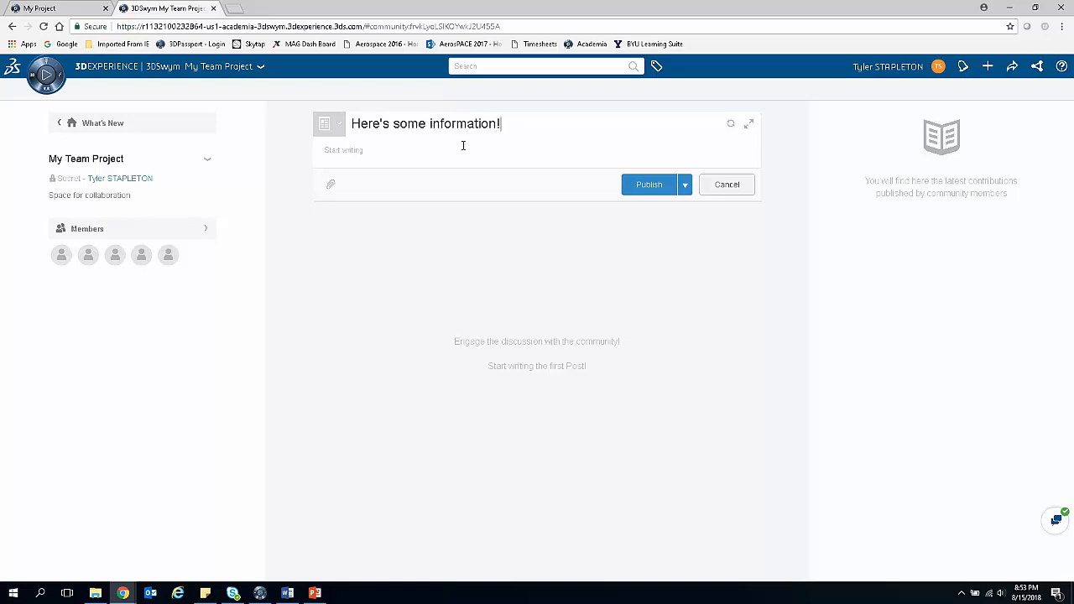
text(W)
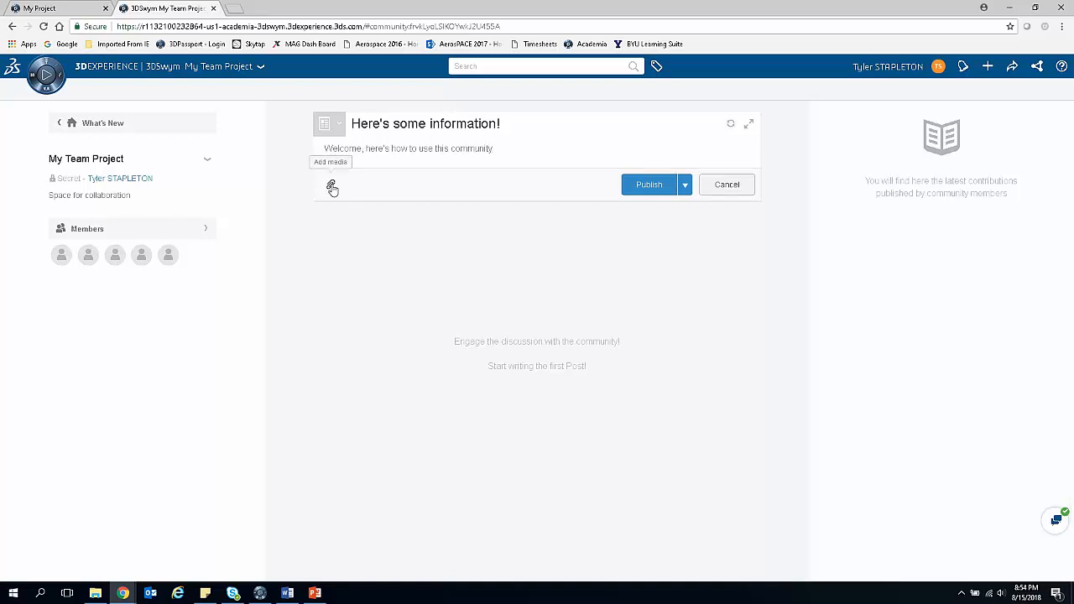
click(645, 185)
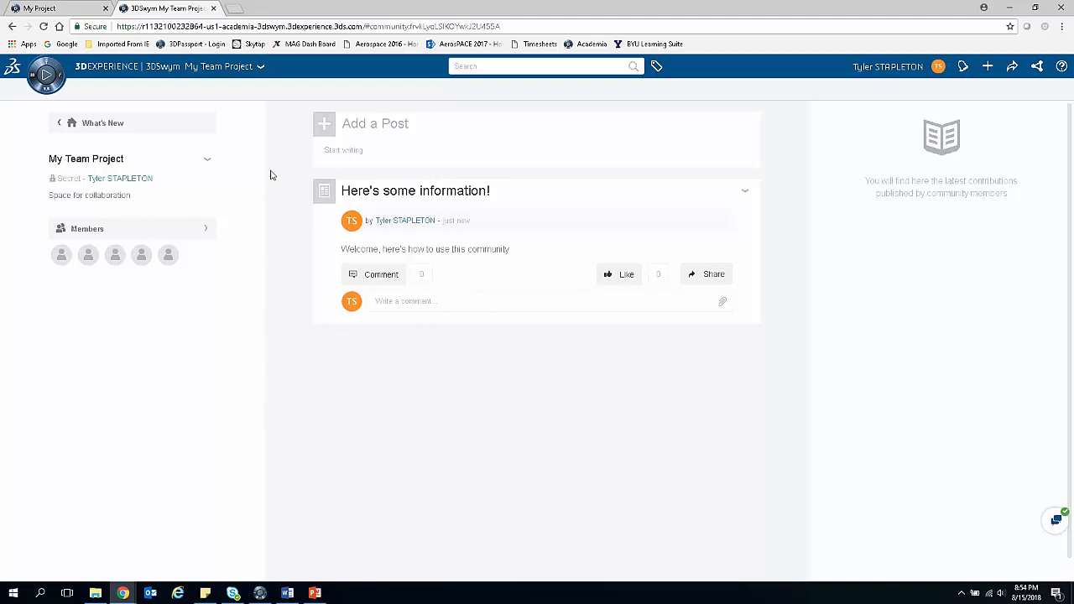
Step: Publish a question titled "How do I do something?" with the body text "content" in the community
click(326, 130)
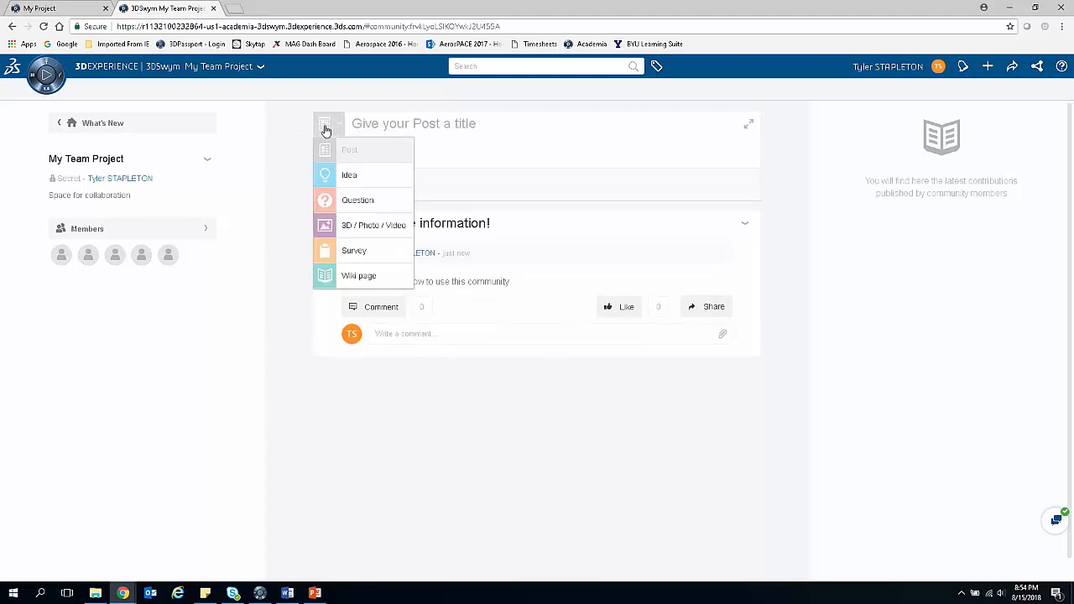
click(346, 199)
click(404, 125)
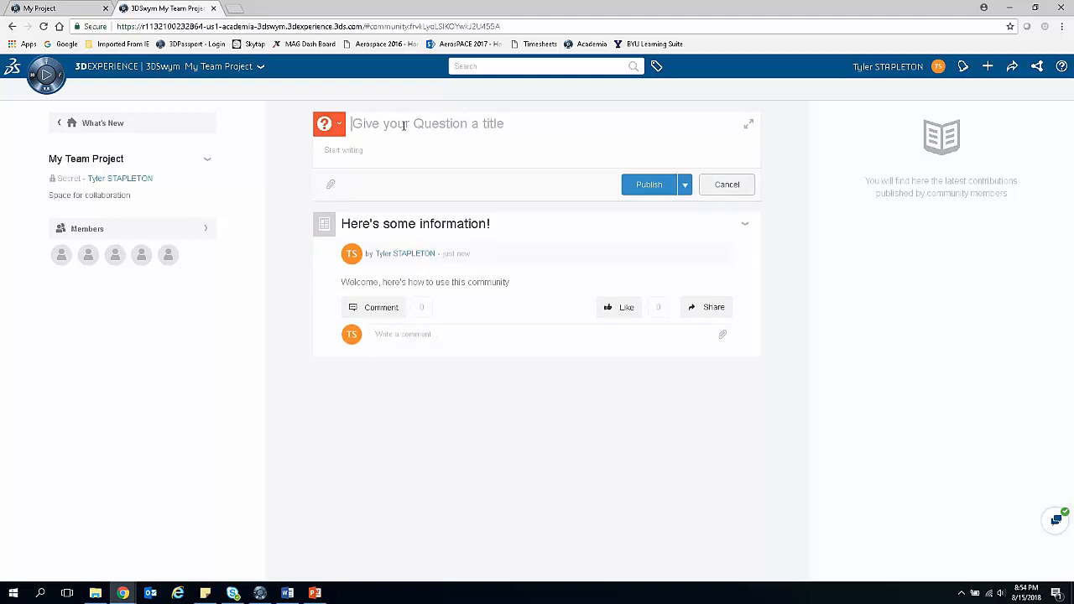
text(How do I do something?)
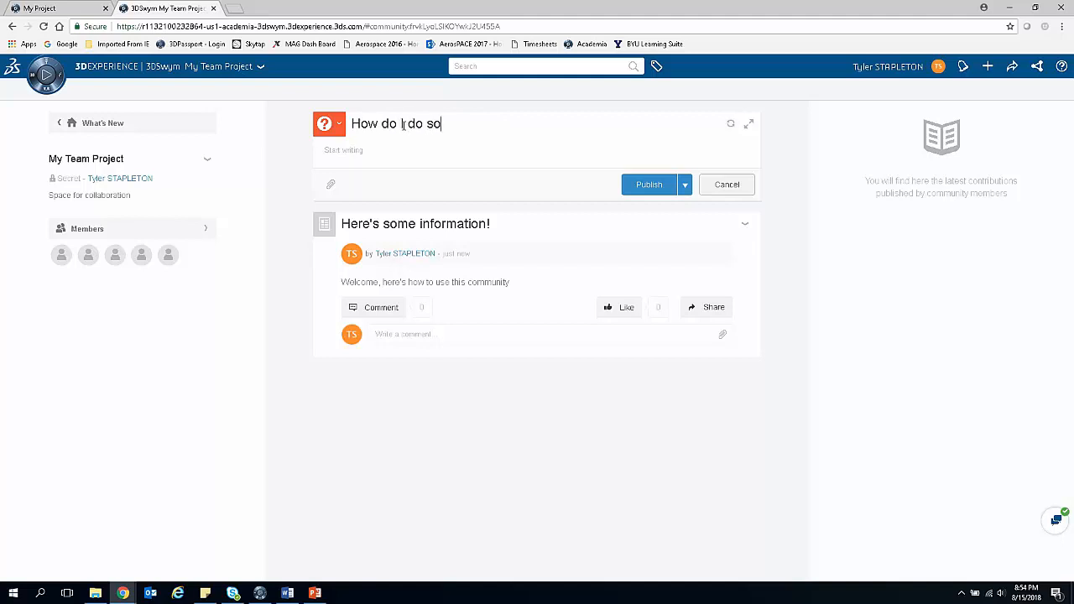
click(380, 145)
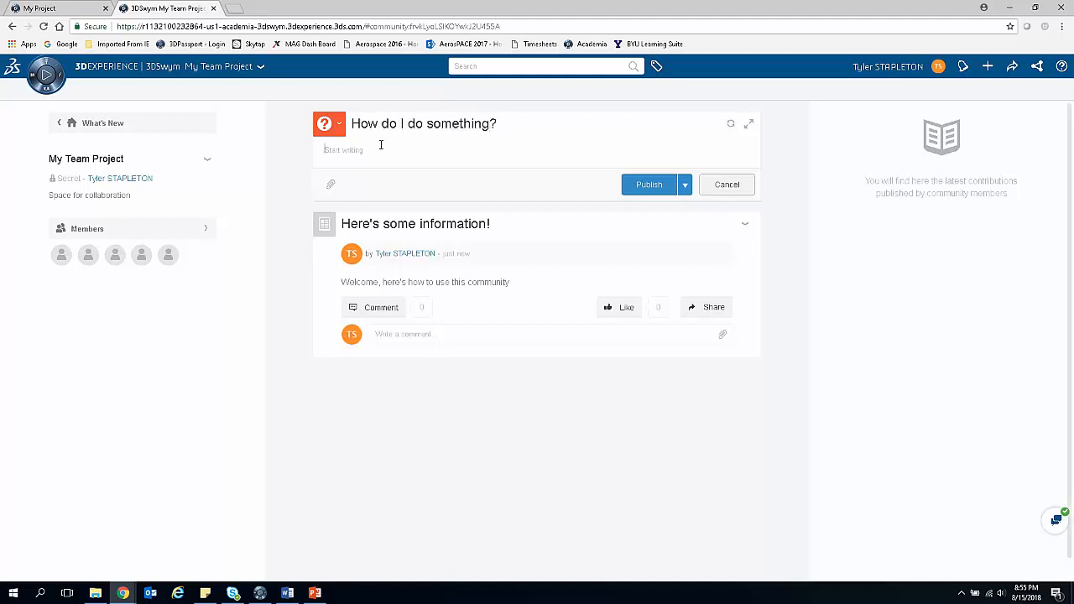
text(content)
click(686, 186)
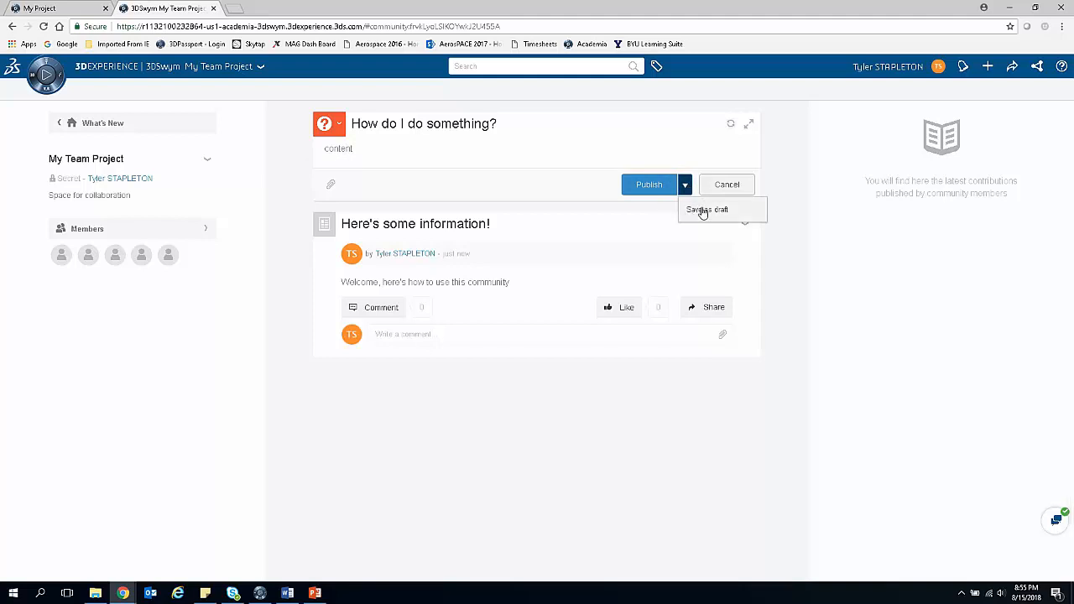
click(687, 185)
click(651, 186)
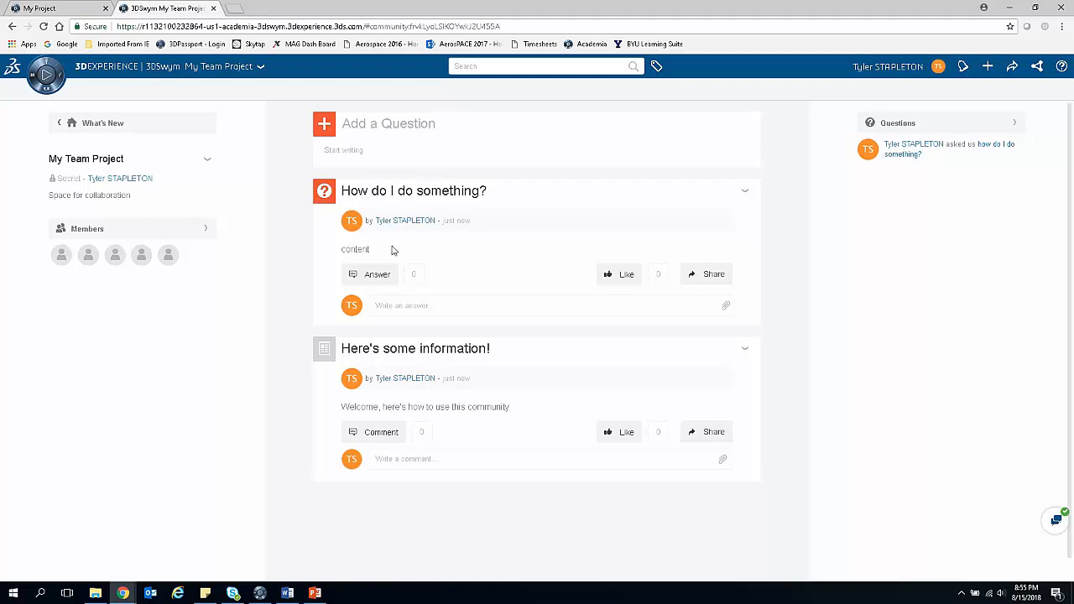
Step: Submit the answer "here's an answer!" to the "How do I do something?" question
click(440, 306)
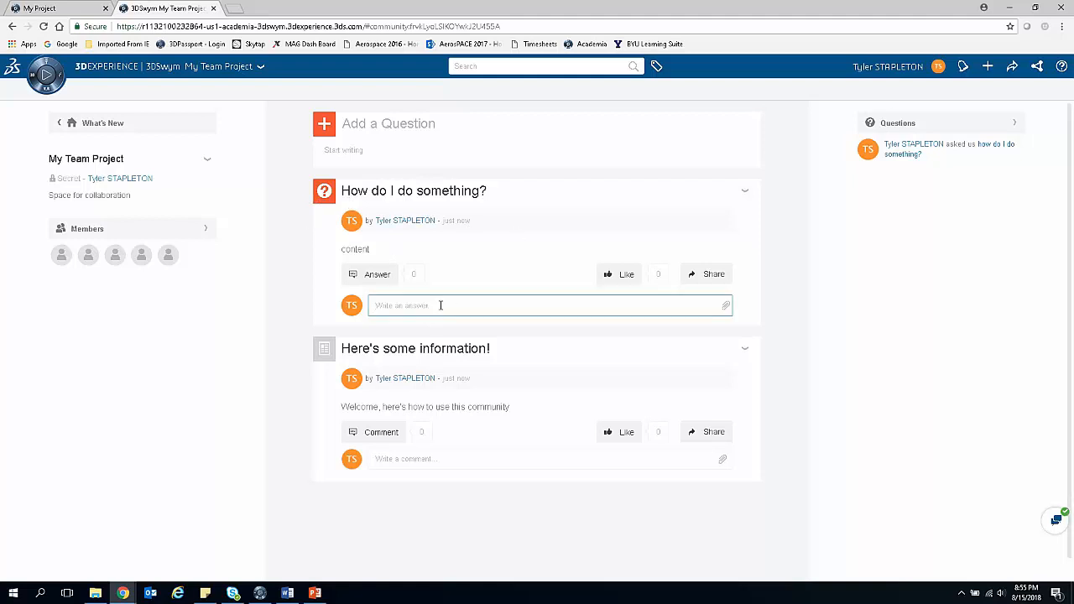
text(I)
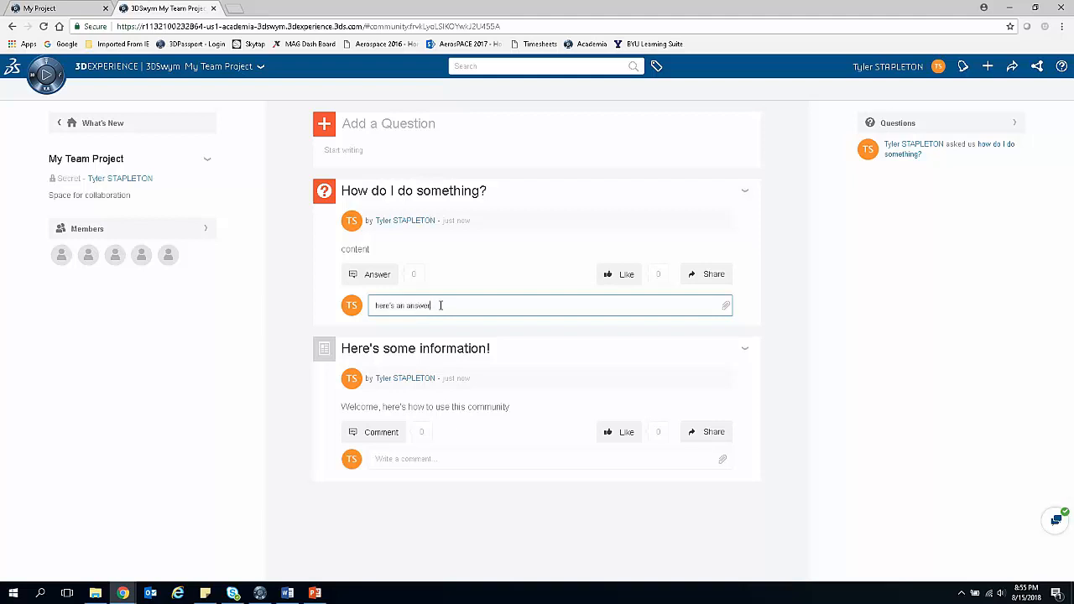
key(Return)
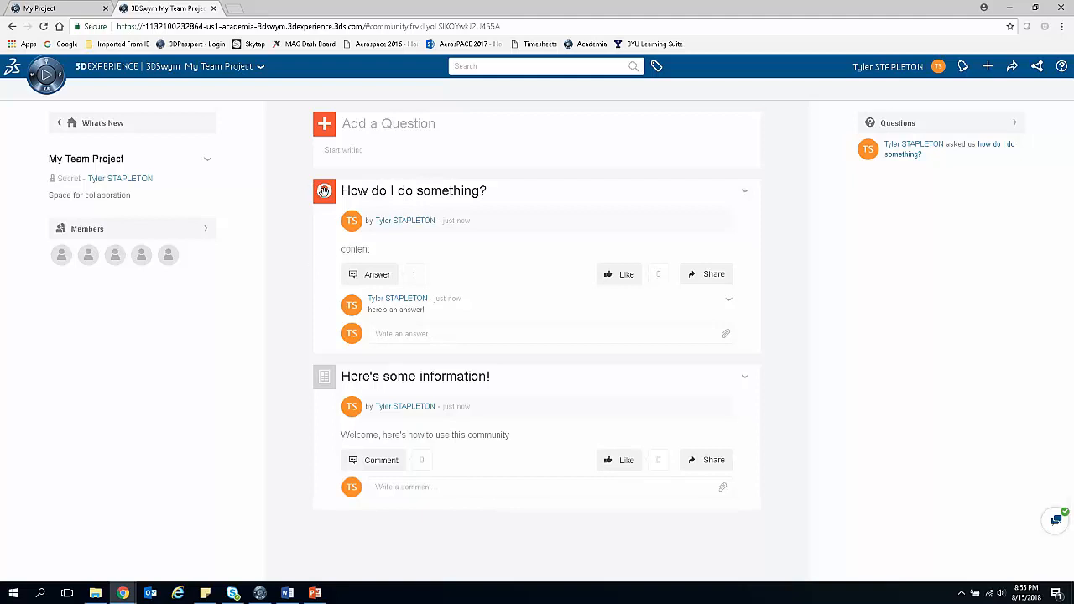
Step: Validate the answer on the question's own page and return to the My Team Project community page
click(324, 191)
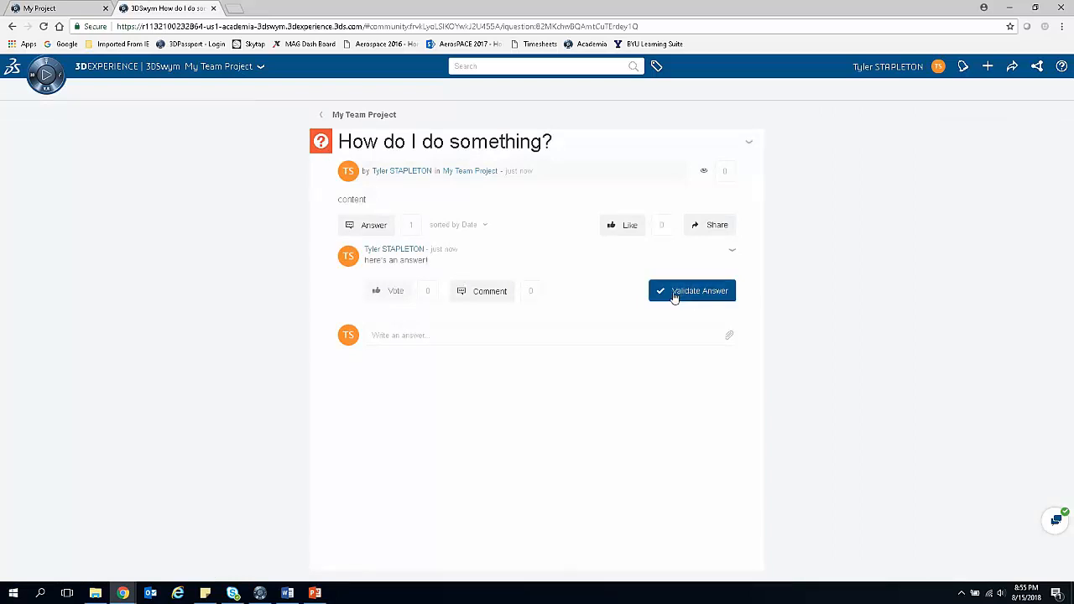
click(678, 297)
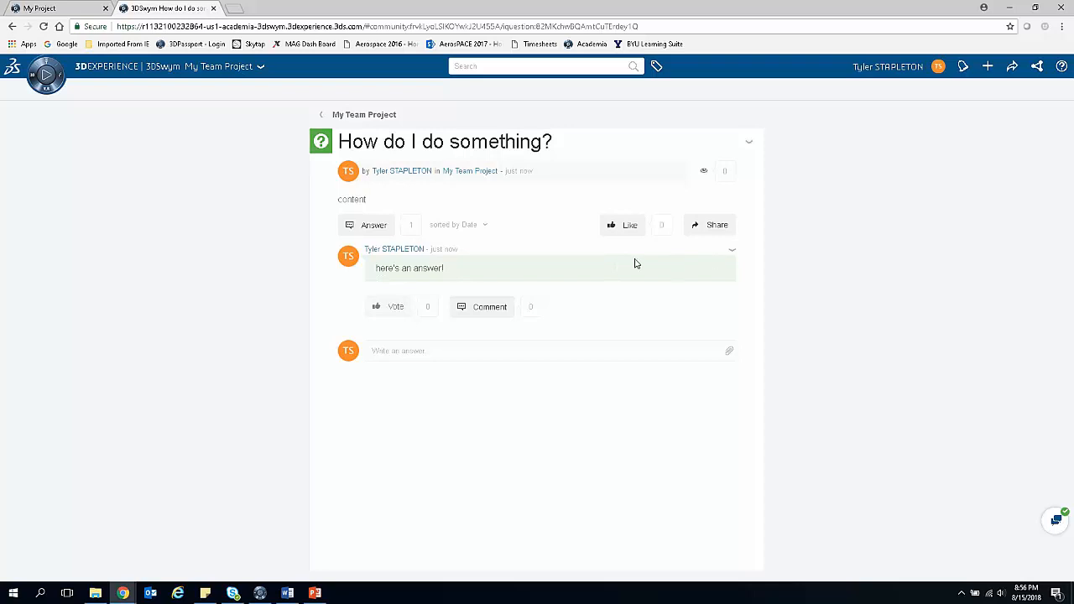
click(322, 115)
scroll(313, 300, down, 1)
scroll(311, 301, up, 1)
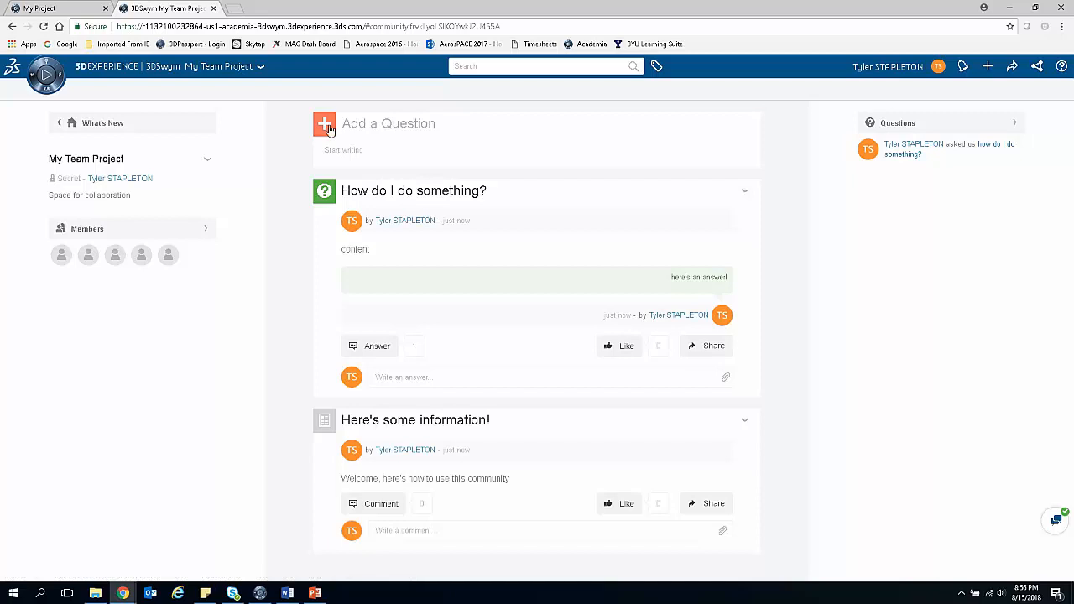
Step: Look at the 3D / Photo / Video entry form and the community's Questions list, and return to the community page
click(326, 130)
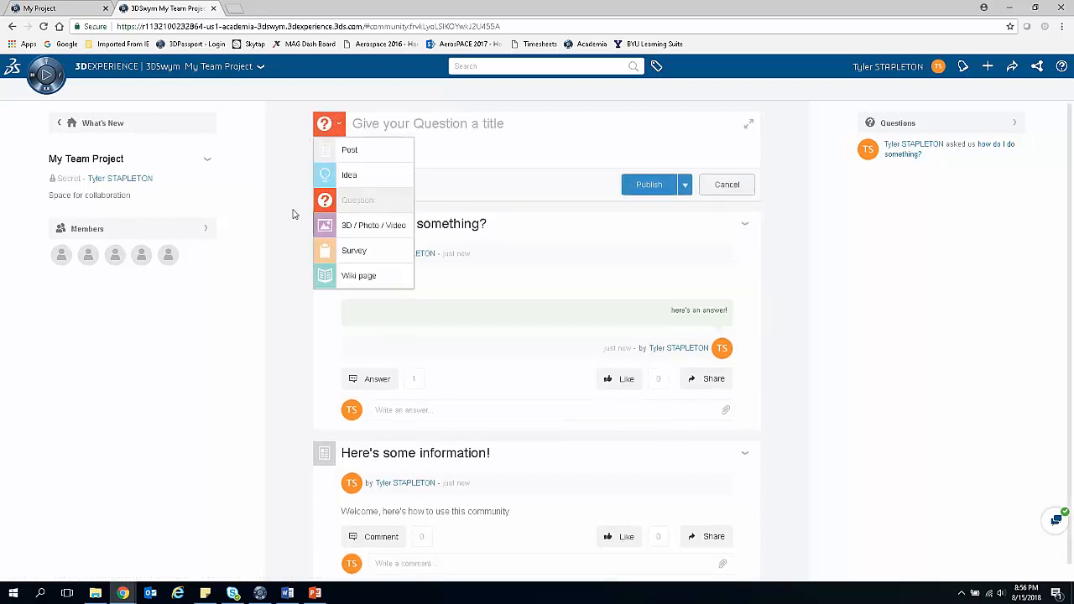
click(369, 235)
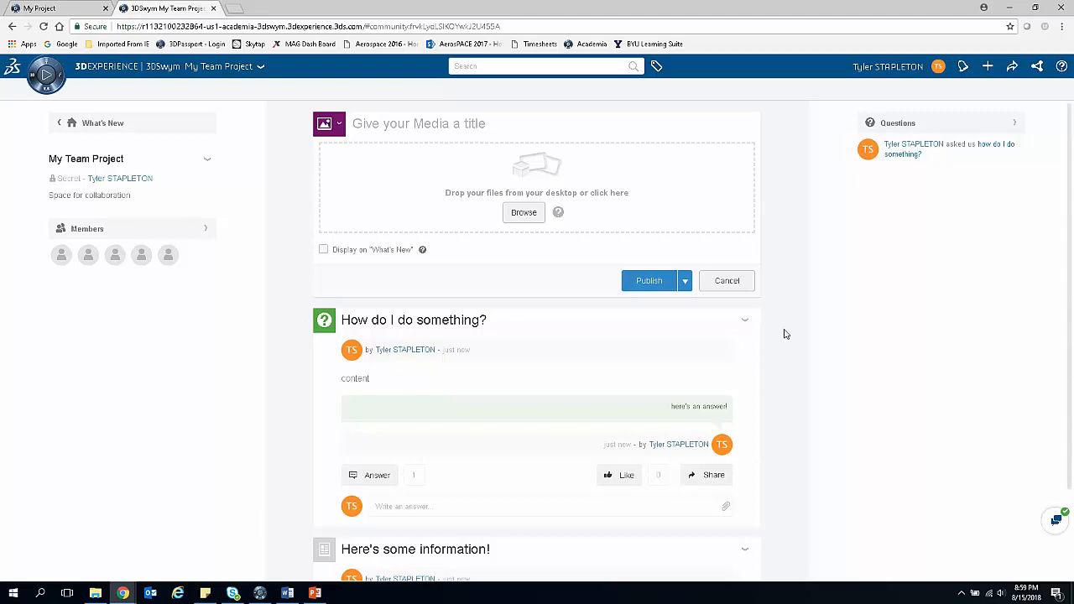
click(972, 126)
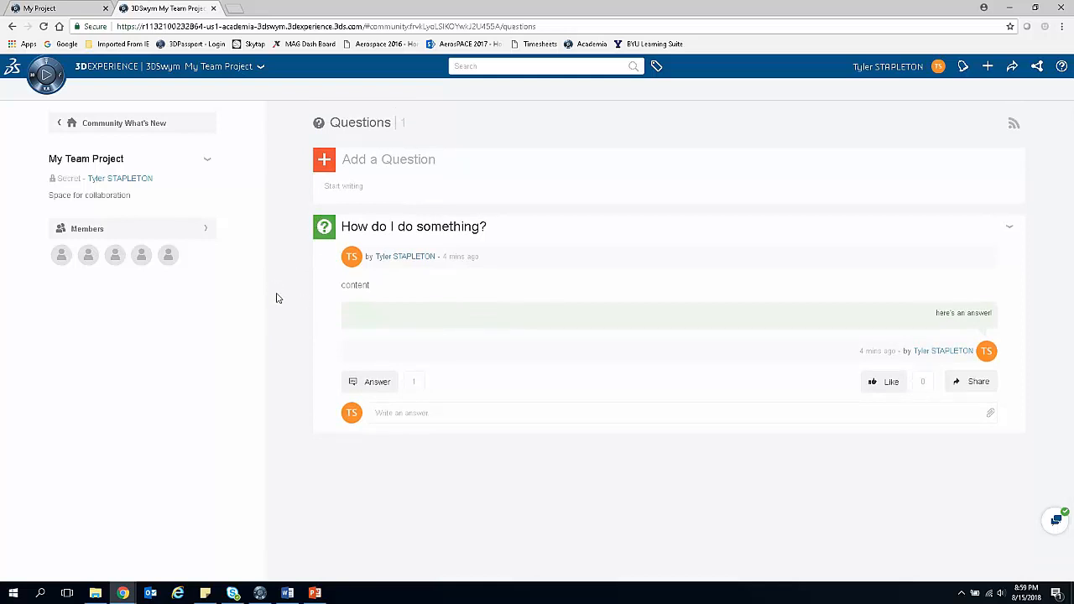
click(13, 27)
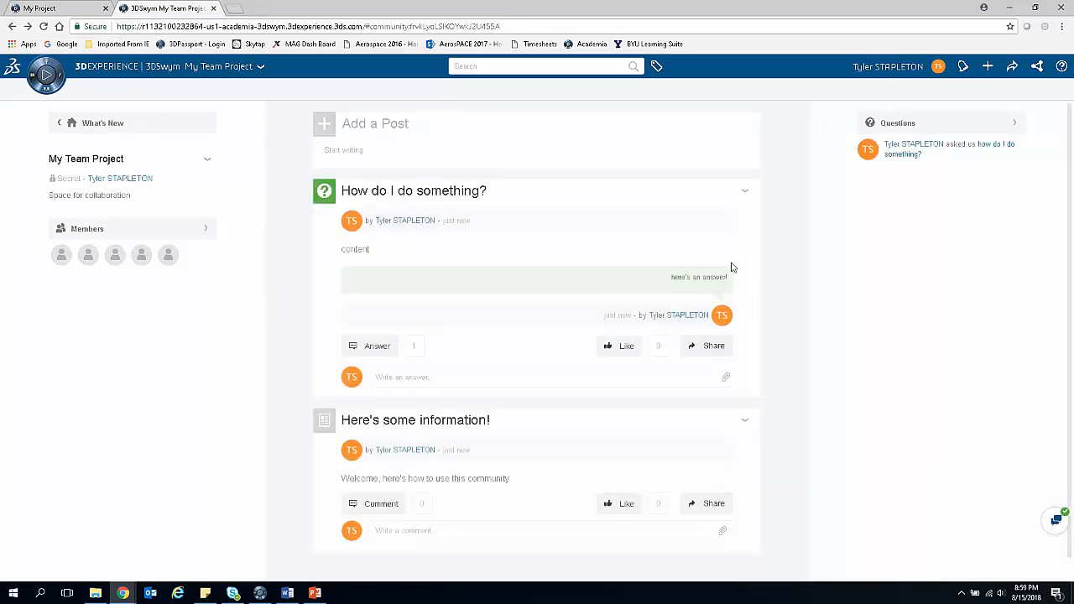
Step: Start a new survey titled "Title of Survey" in the community, with results shown immediately after a user answers
click(321, 126)
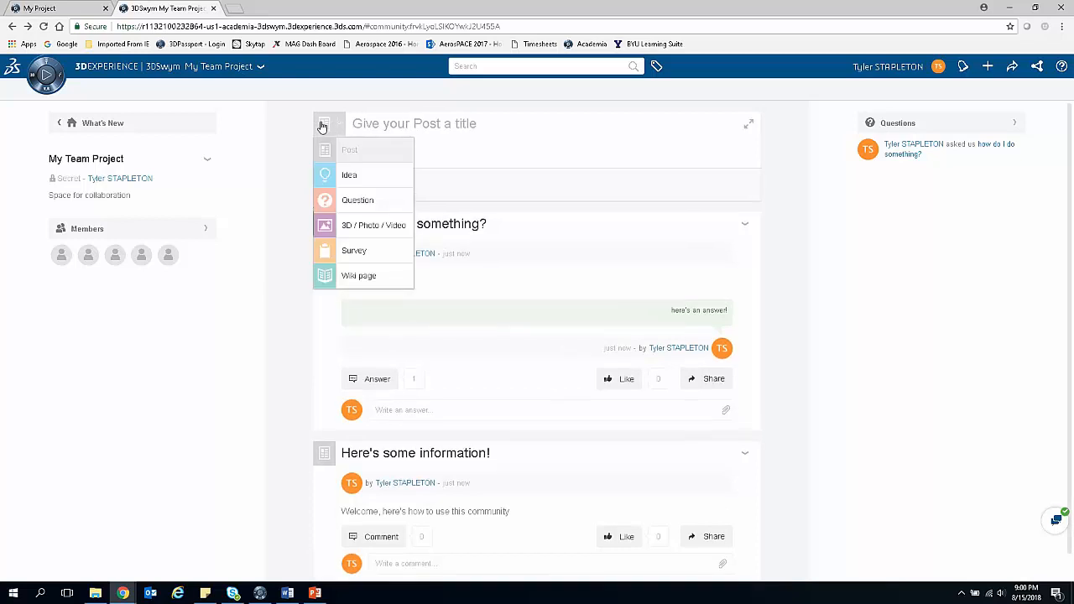
click(352, 252)
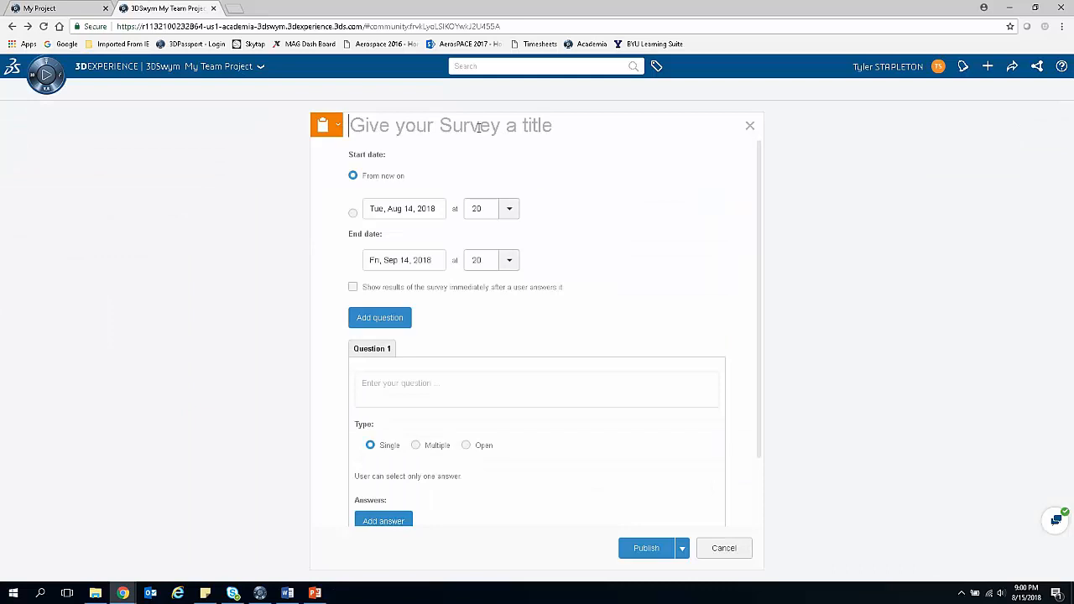
text(Tit)
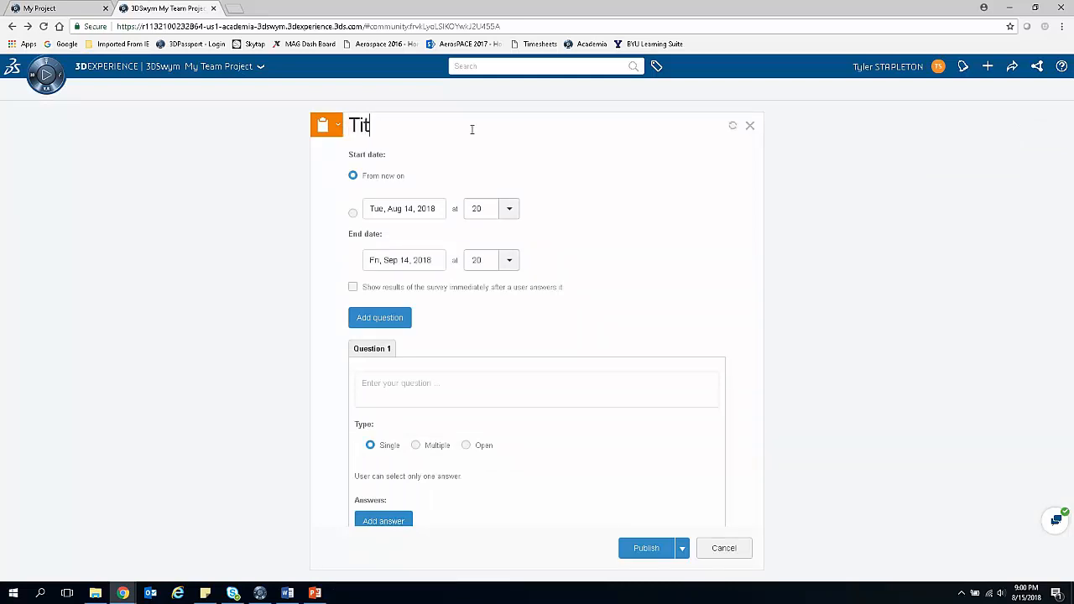
key(BackSpace)
key(BackSpace)
key(BackSpace)
text(Title of Survey)
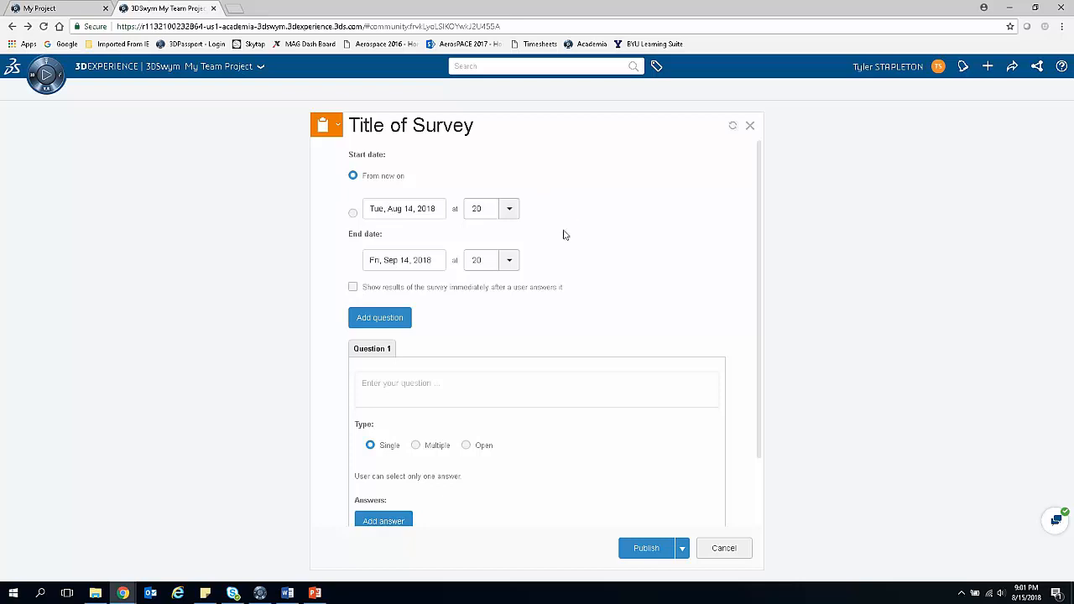
click(353, 288)
Step: Enter the single-choice question "how is this done?" with the answers "answer 1" and "answer 2", and publish the survey
scroll(434, 333, down, 1)
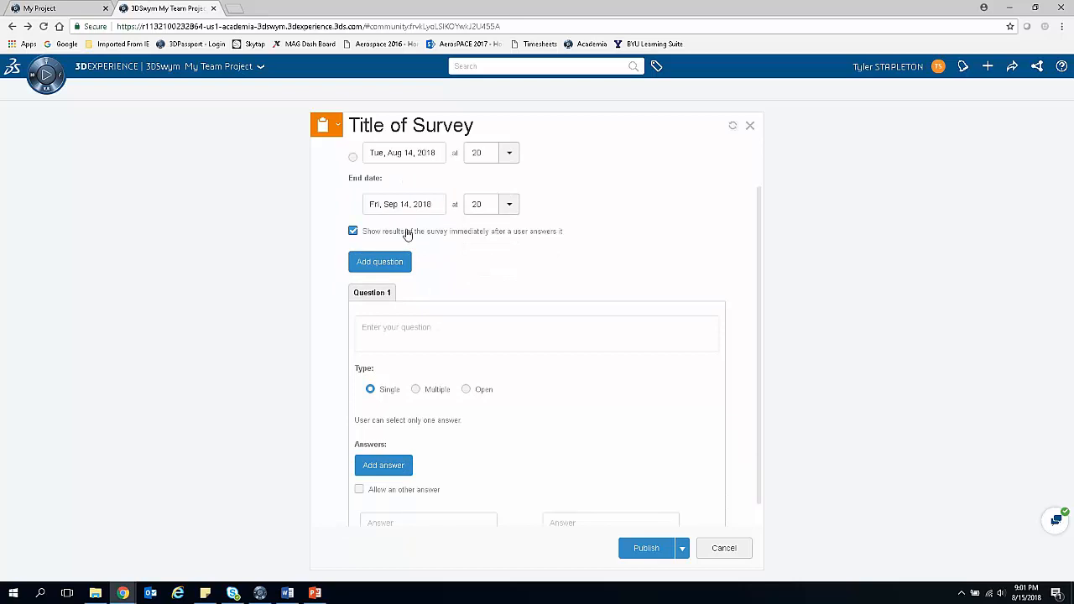
click(386, 327)
text(how is this done?)
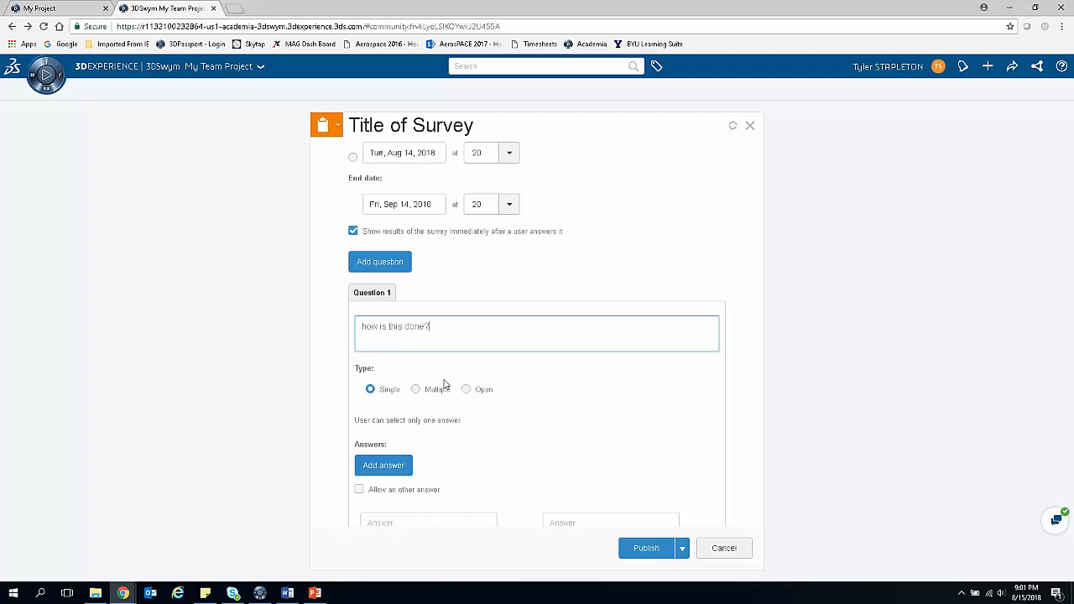
scroll(504, 336, down, 1)
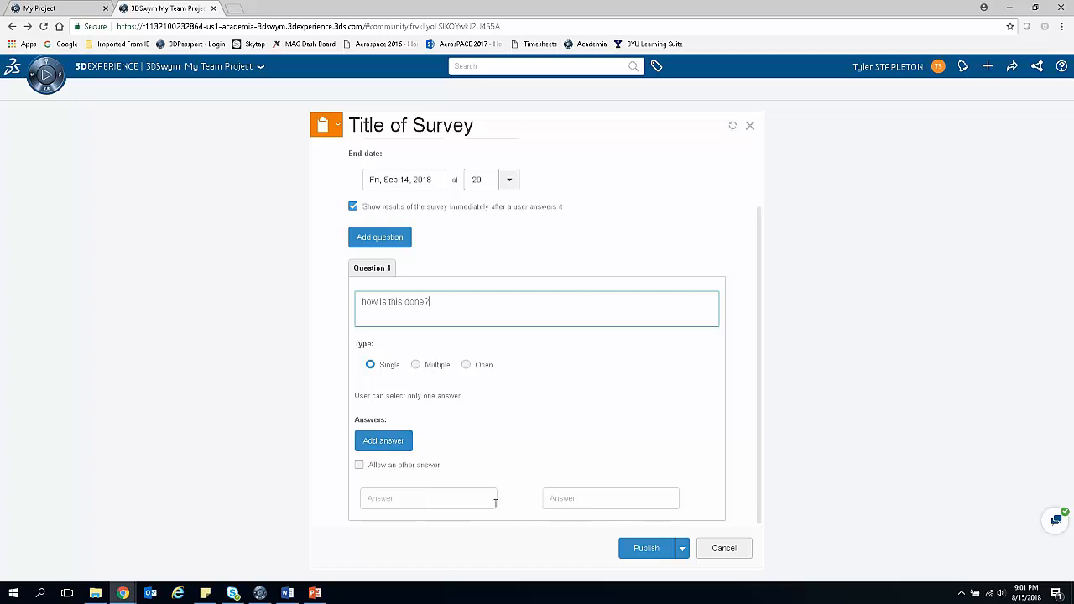
click(419, 499)
text(answer 1)
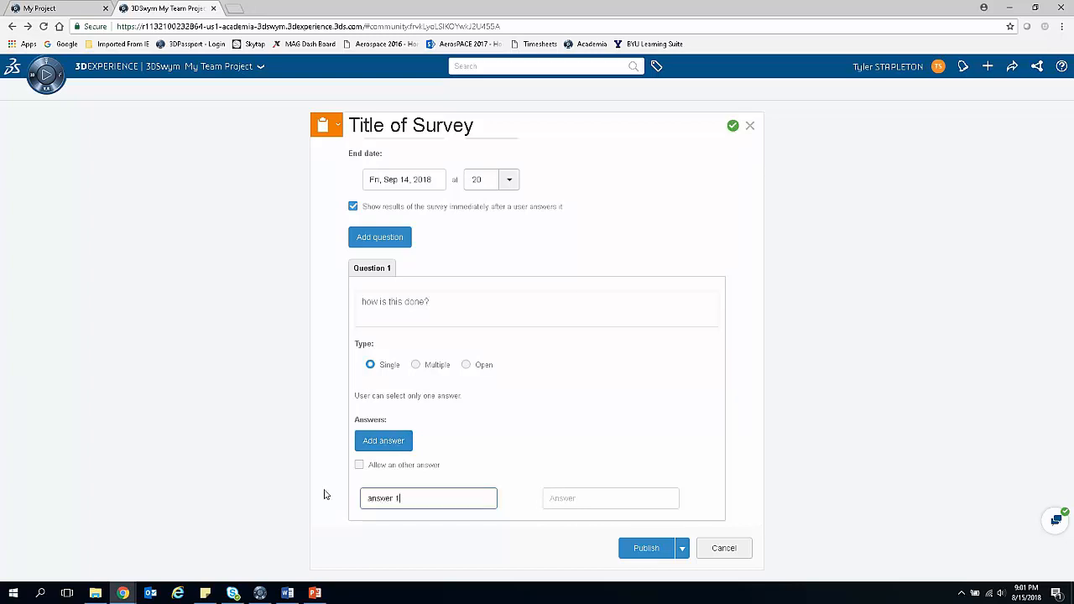
click(571, 492)
text(answer 2)
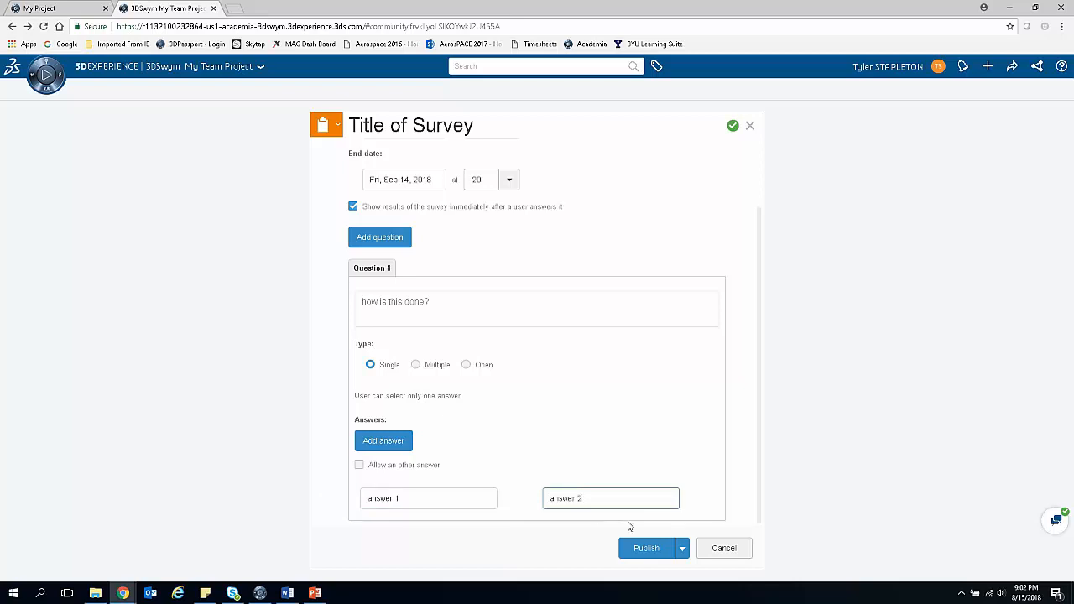
click(644, 549)
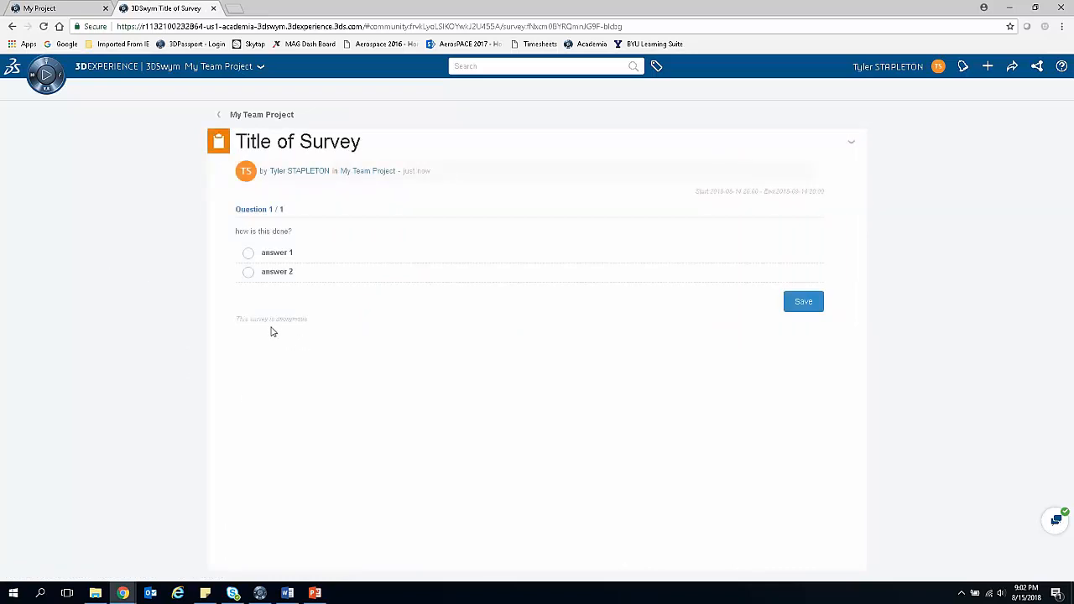
Step: Vote for "answer 1" in the survey, save the vote and return to the My Team Project community page
click(248, 254)
click(796, 306)
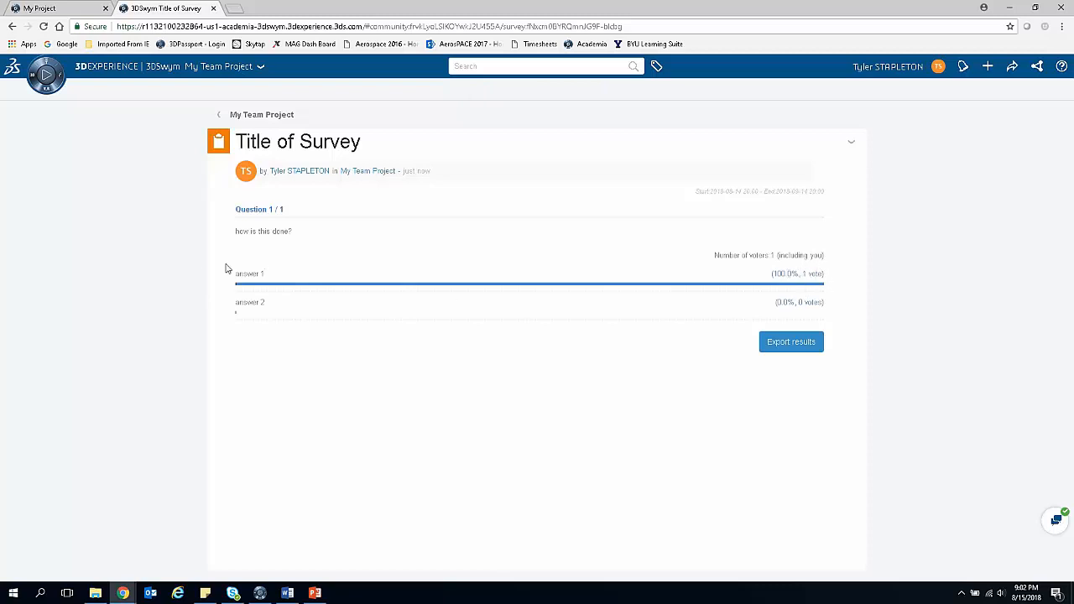
click(220, 121)
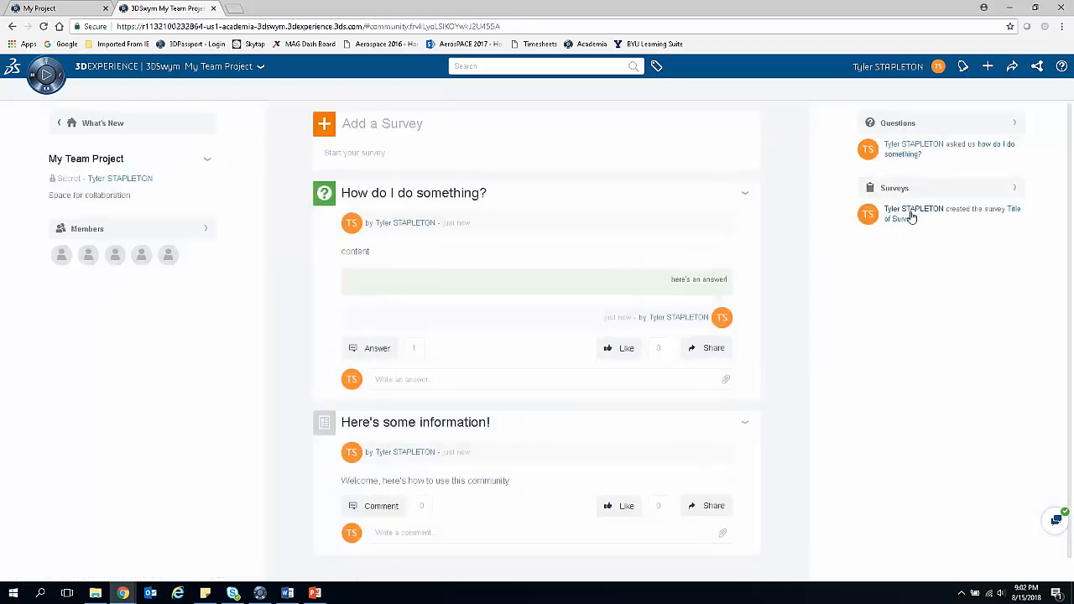
Step: Publish a wiki page titled "Rocket Assembly Process" under the default root page, with the lines "Content here" and "Introduction"
click(324, 124)
click(370, 285)
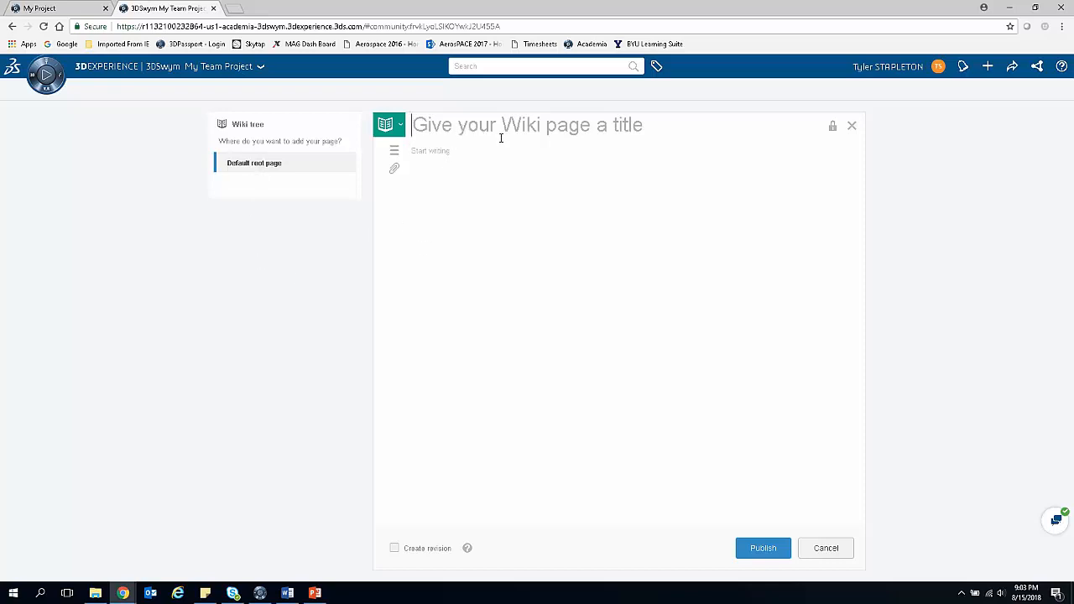
text(Rocket Assembly Pro)
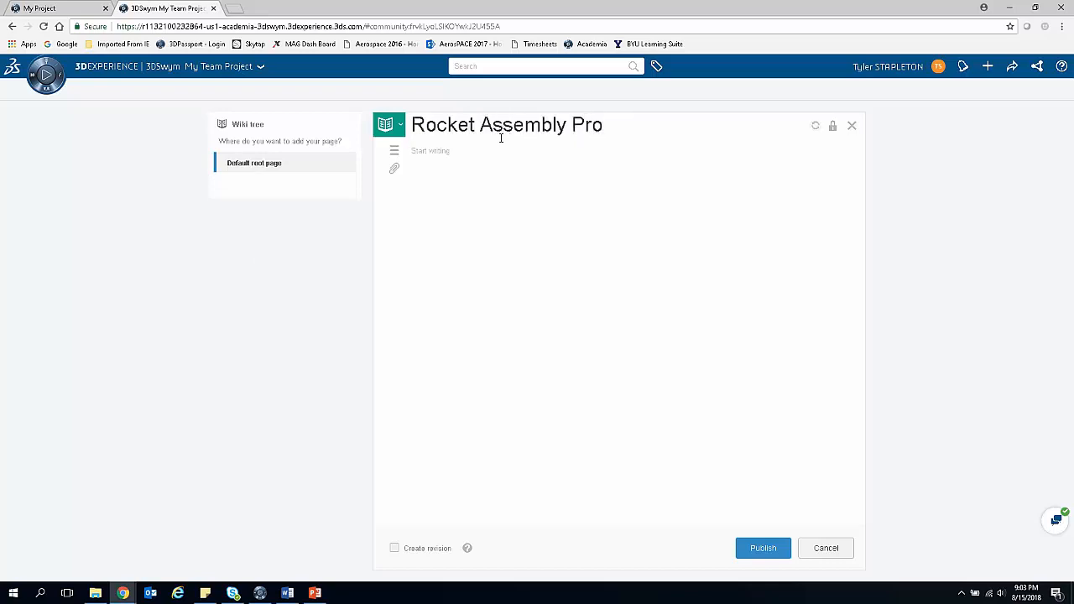
text(cess)
text(Conten here)
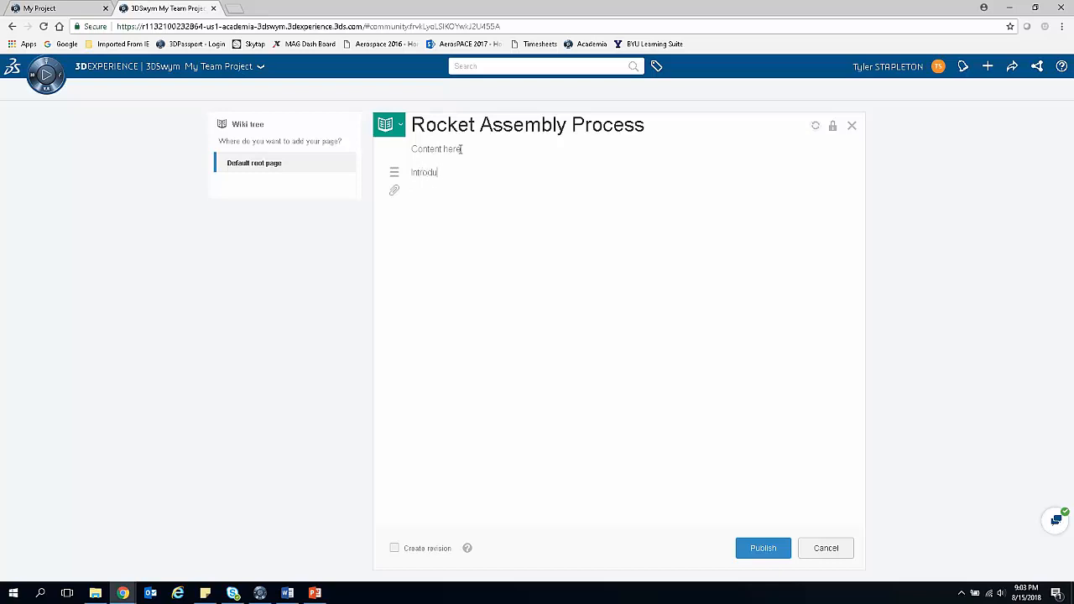
click(394, 172)
click(755, 549)
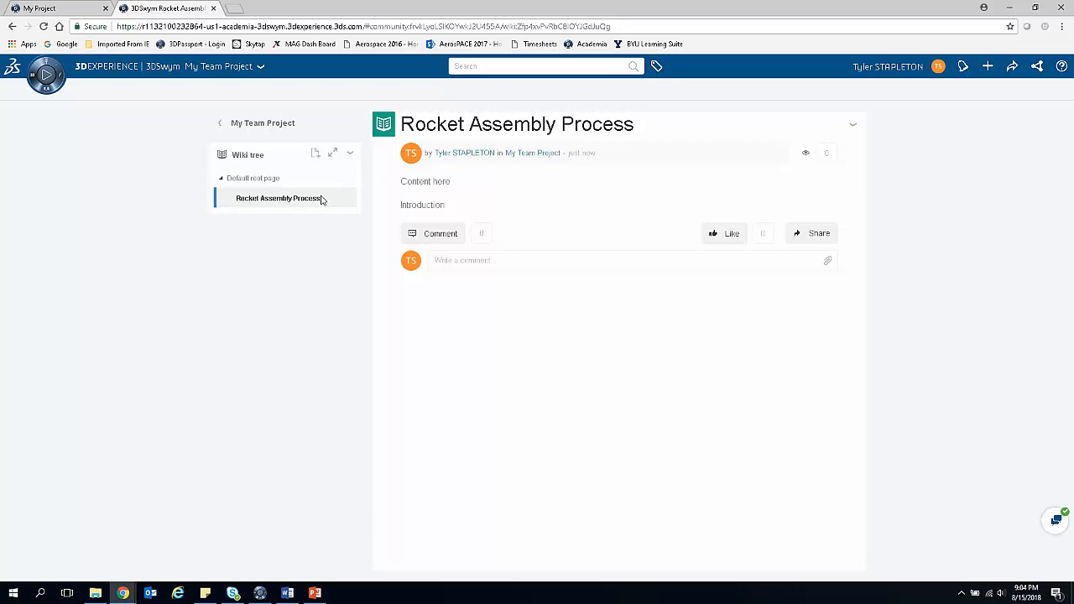
Step: Publish a child wiki page titled "Structure assembly" under Rocket Assembly Process, with the lines "step 1" and "etc"
click(319, 154)
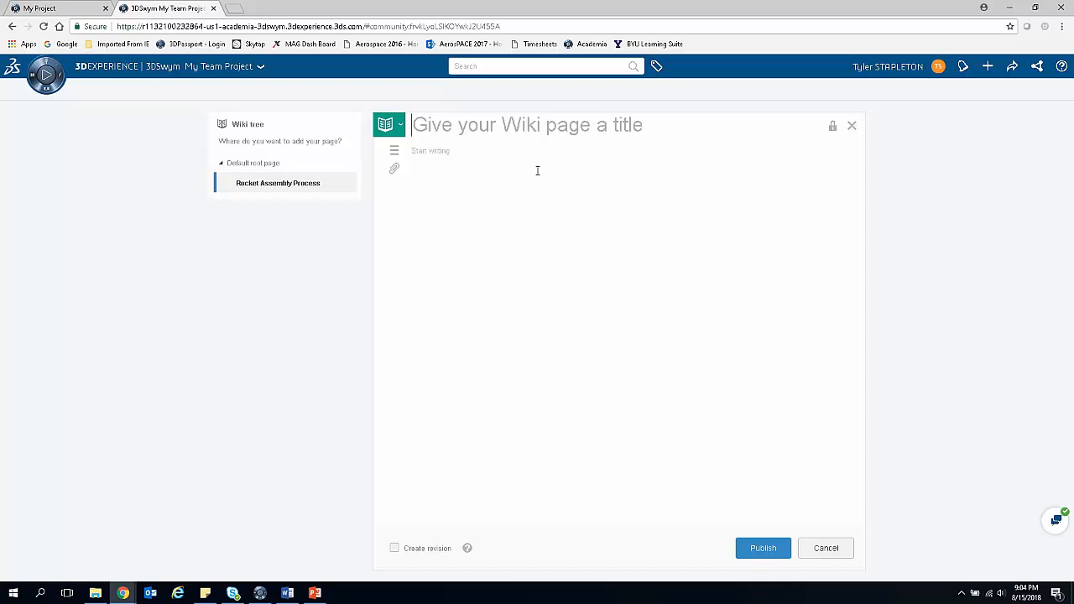
text(Strucu)
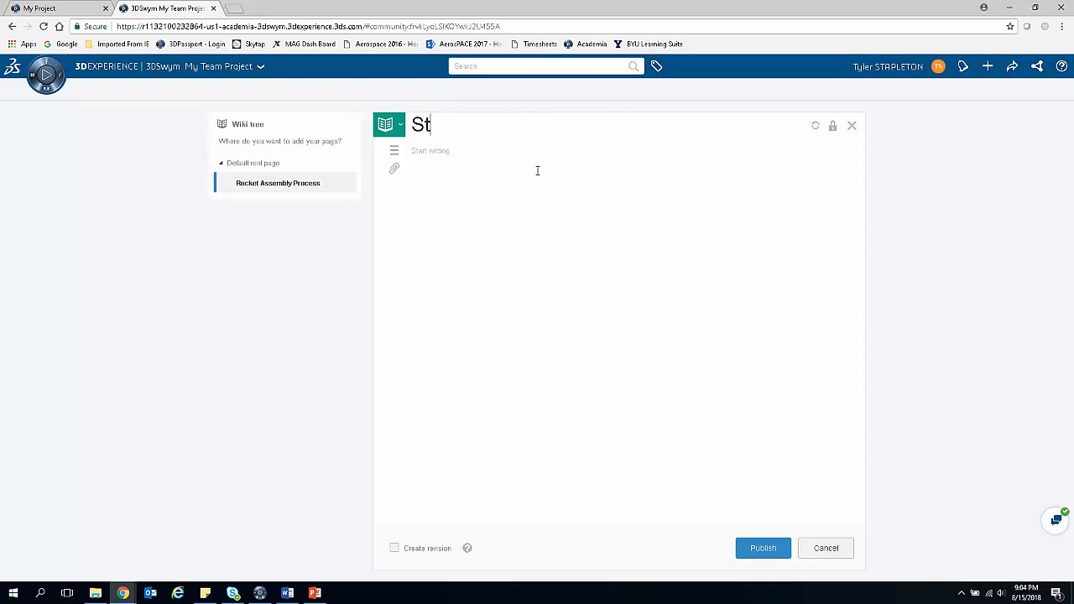
key(BackSpace)
text(tuire)
key(BackSpace)
key(BackSpace)
text(re assembly)
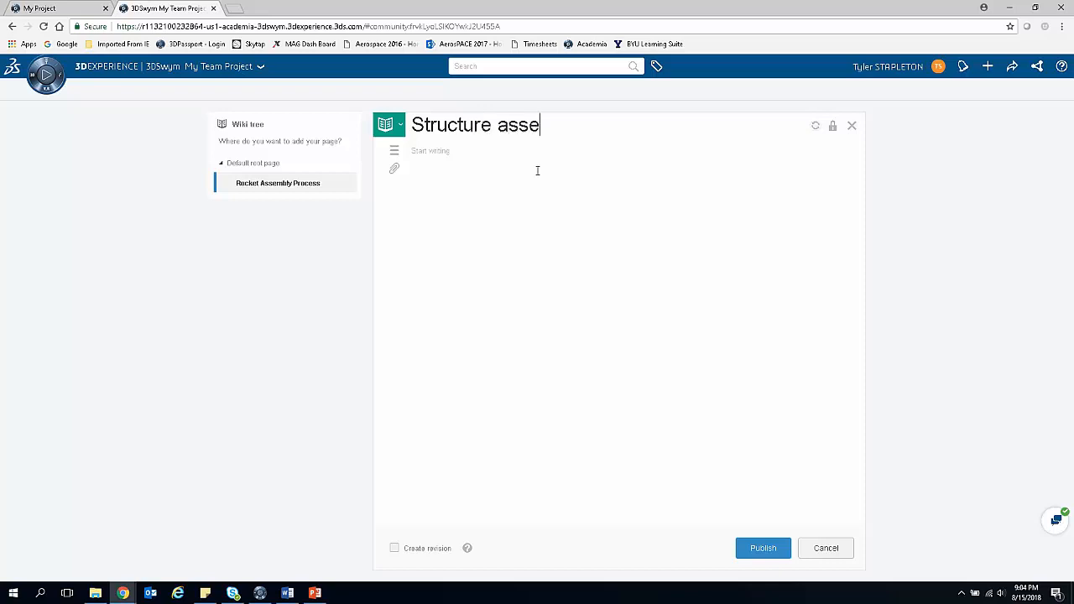
click(494, 158)
text(step 1)
key(Return)
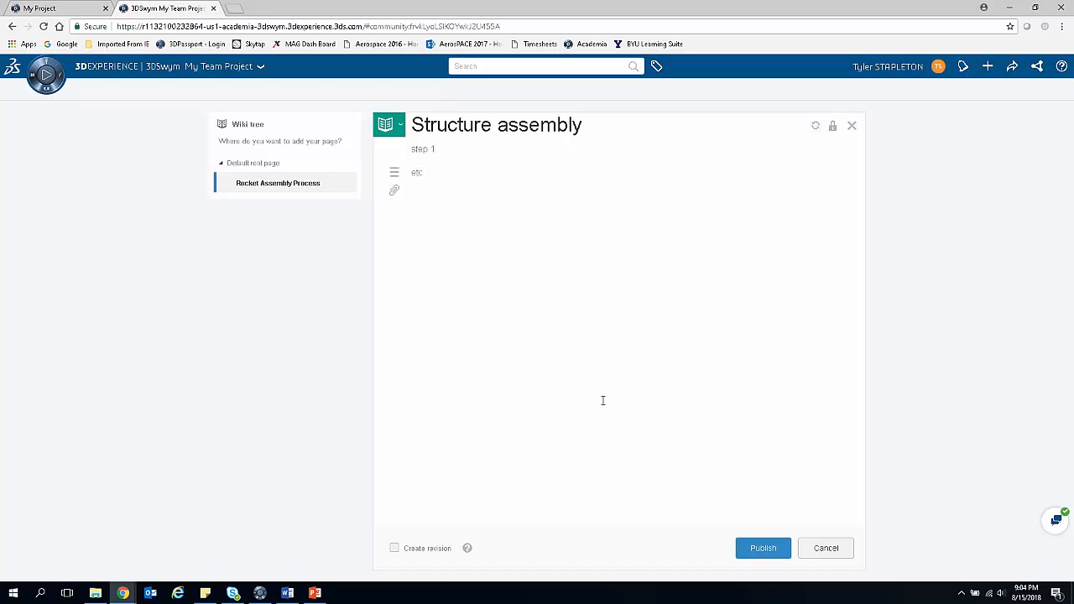
click(761, 548)
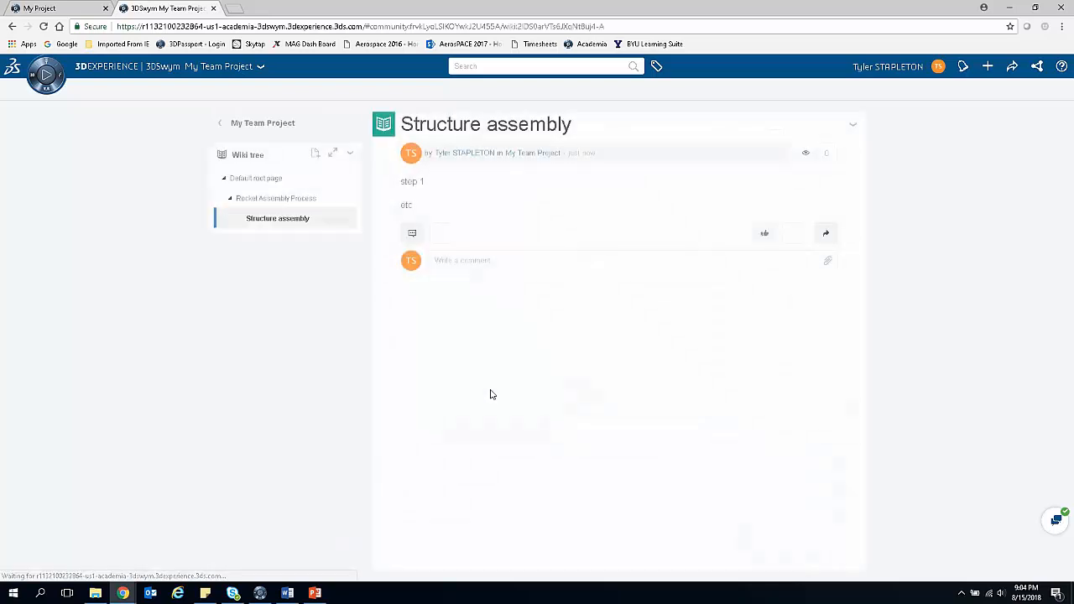
Step: Publish another child wiki page under Rocket Assembly Process, titled "Propulsion testing sequence" with the body text "content"
click(282, 200)
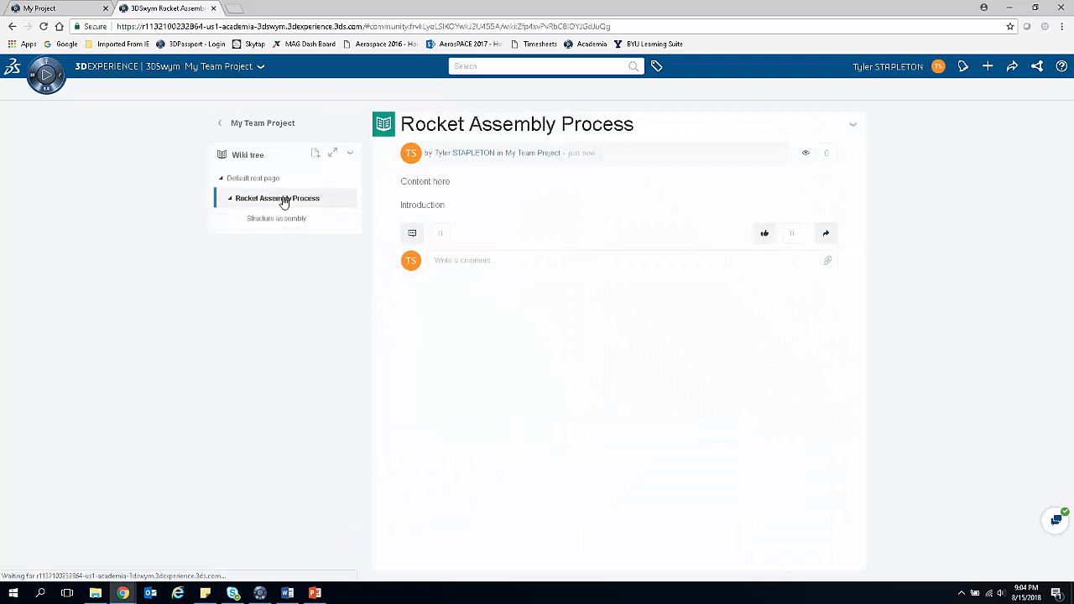
click(314, 153)
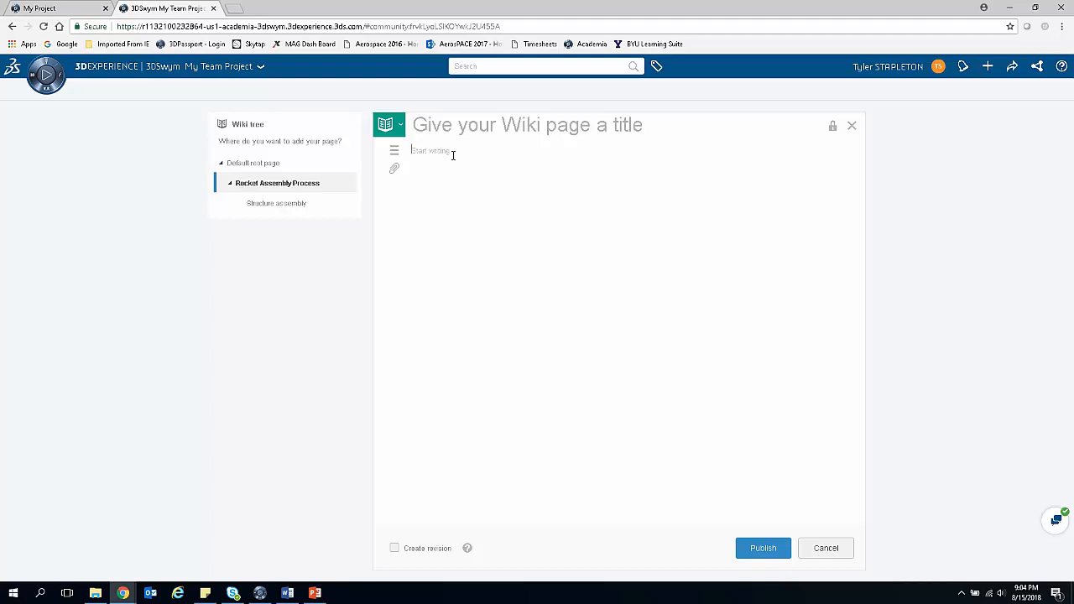
text(Pr)
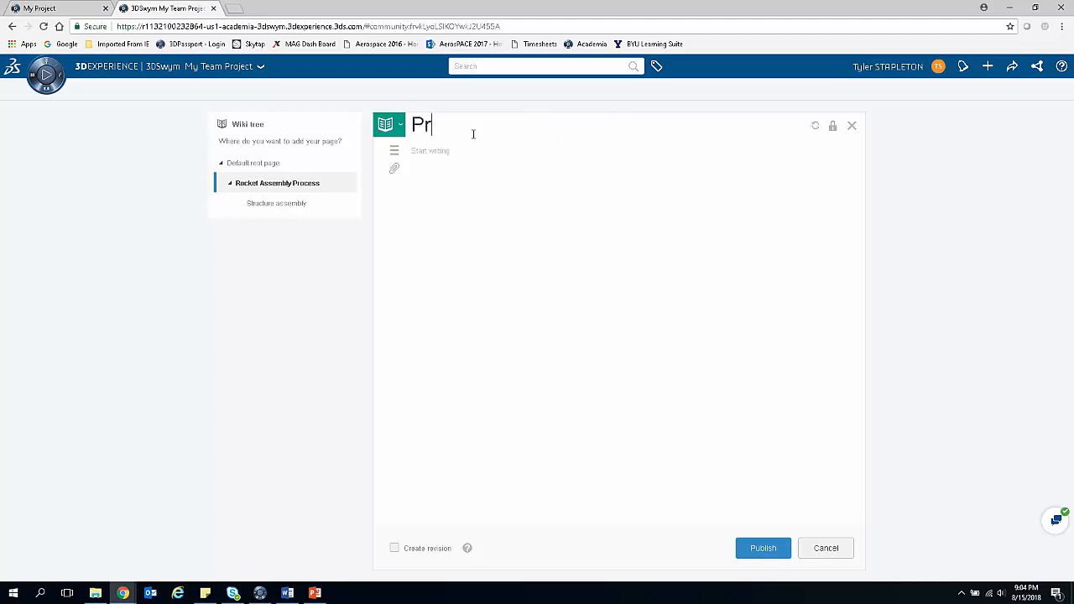
text(opulsion testin)
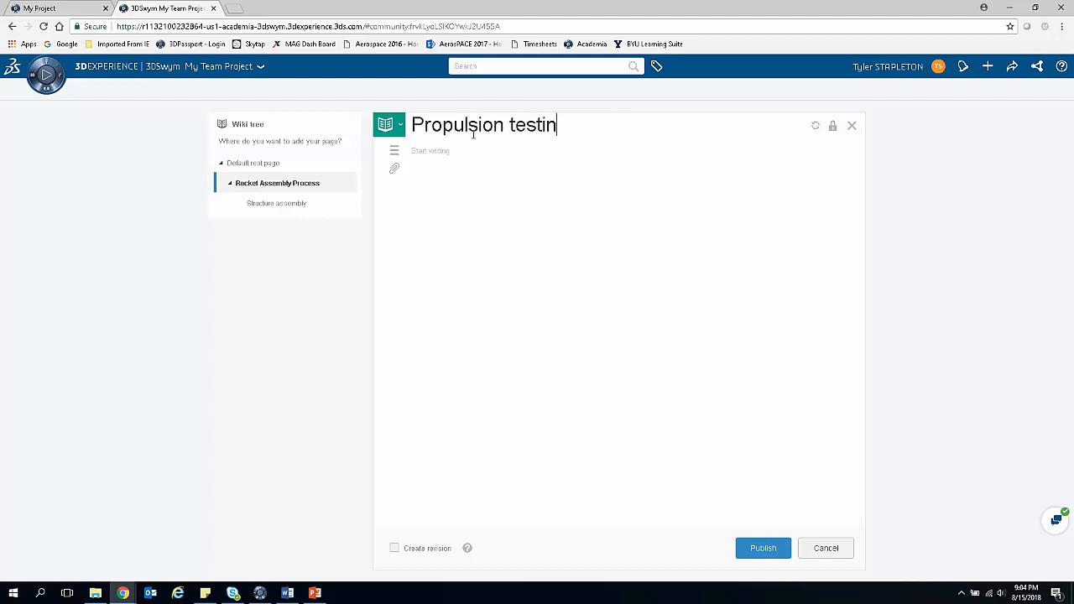
text(g sequence)
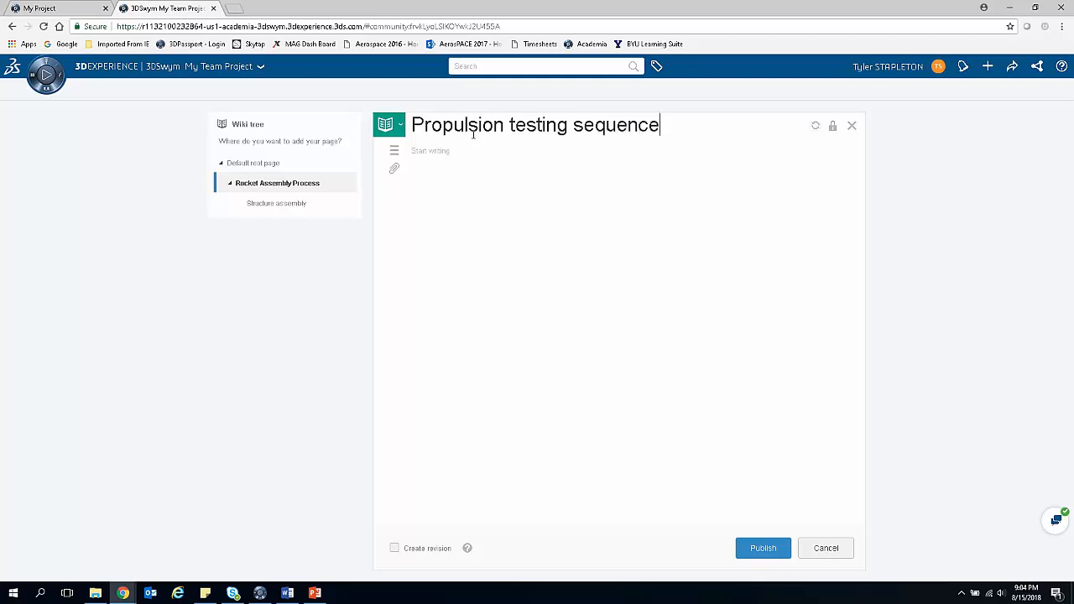
text(content)
click(740, 554)
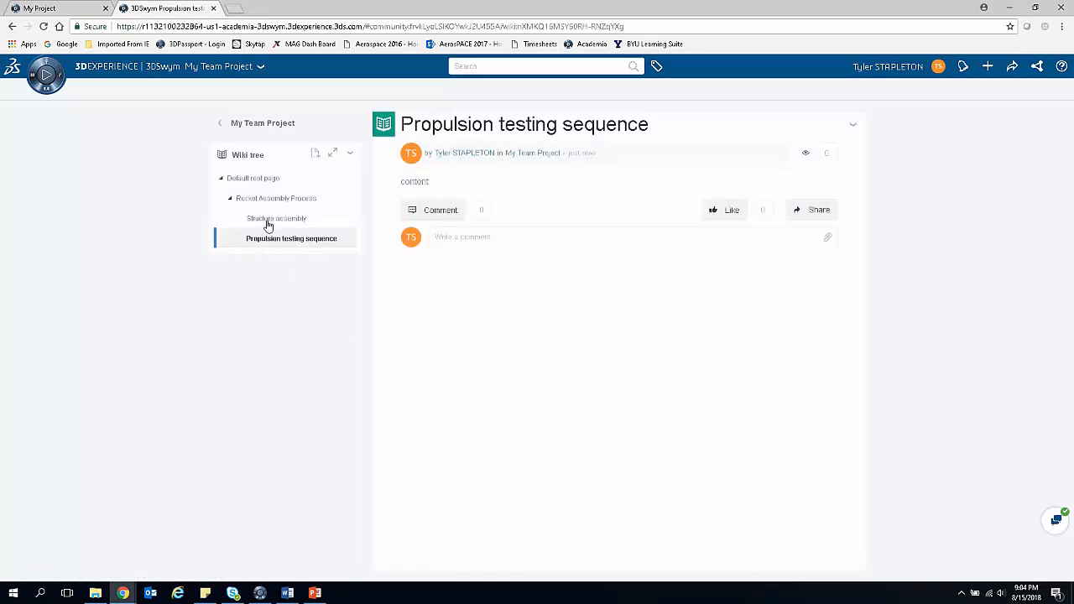
Step: Look through the Structure assembly and Propulsion testing sequence pages in the wiki tree, and return to the community page
click(231, 202)
click(230, 202)
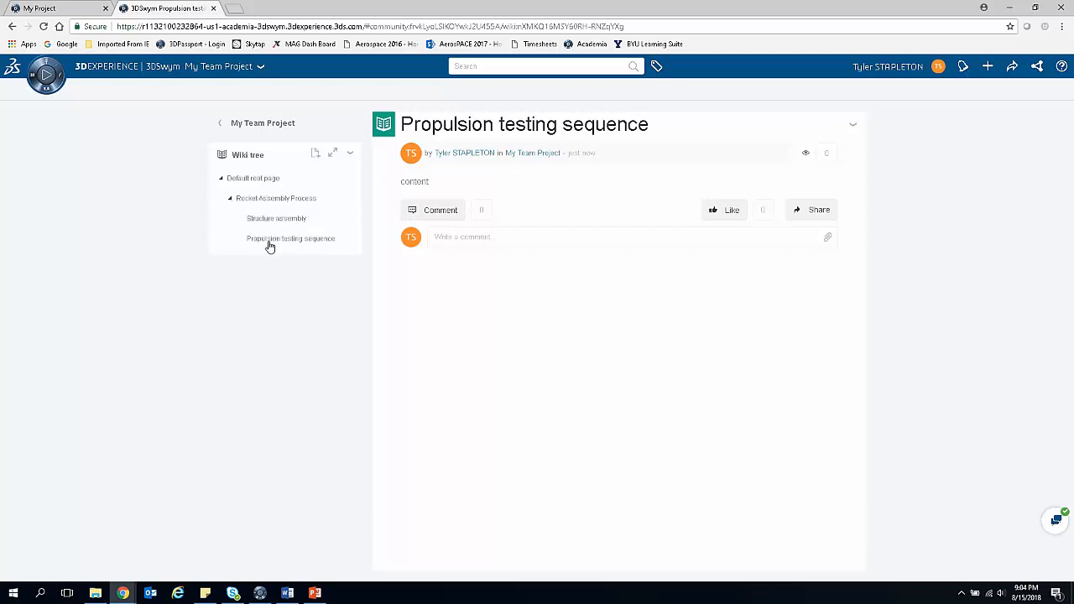
click(267, 241)
click(274, 222)
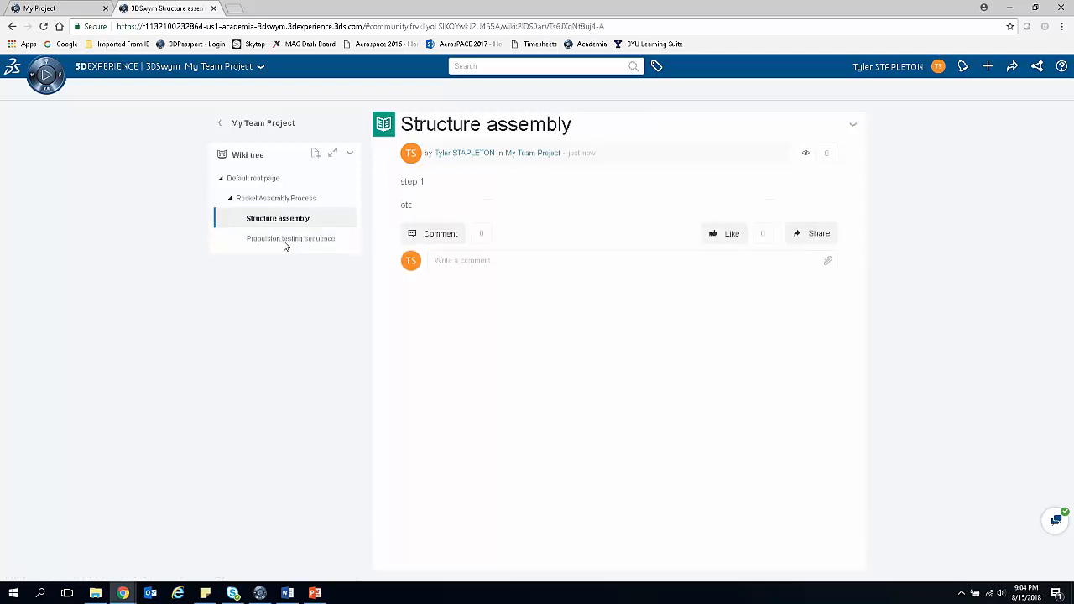
click(284, 244)
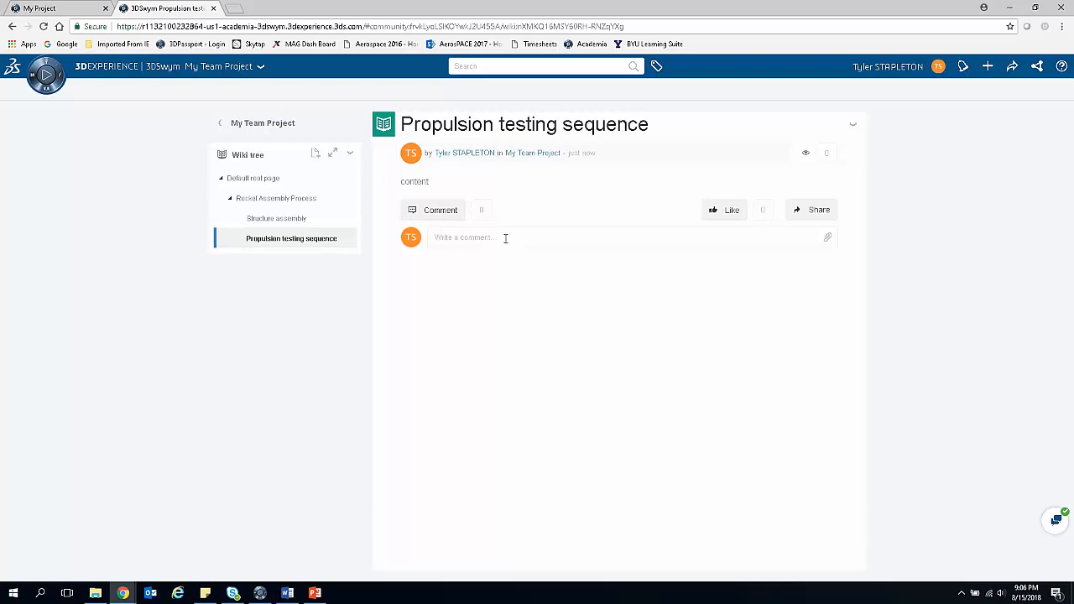
click(231, 125)
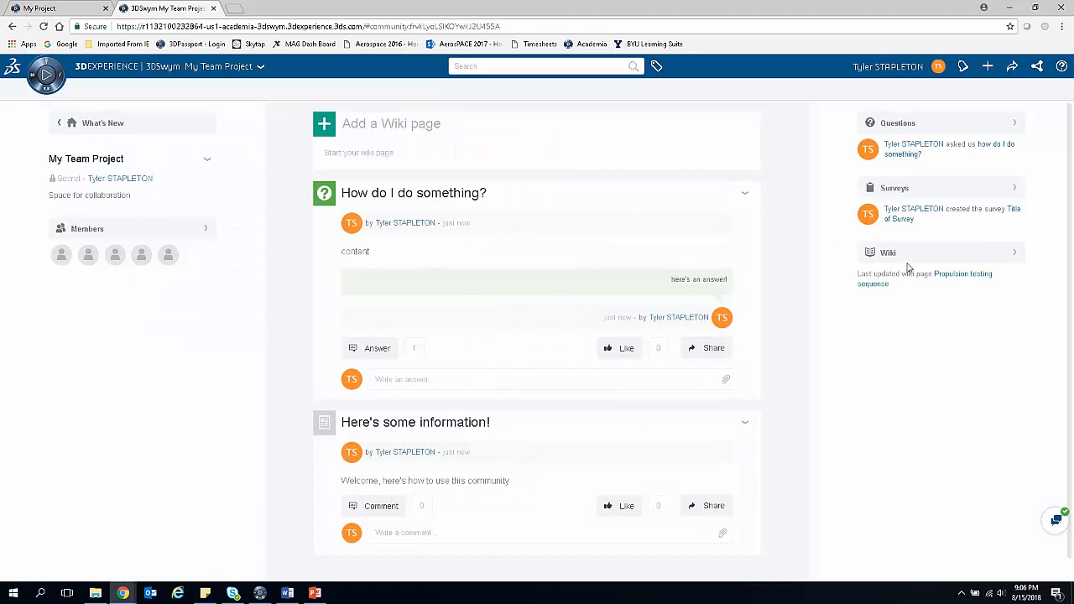
Step: Read through the default root page of the community's wiki and return to the community page
click(1007, 255)
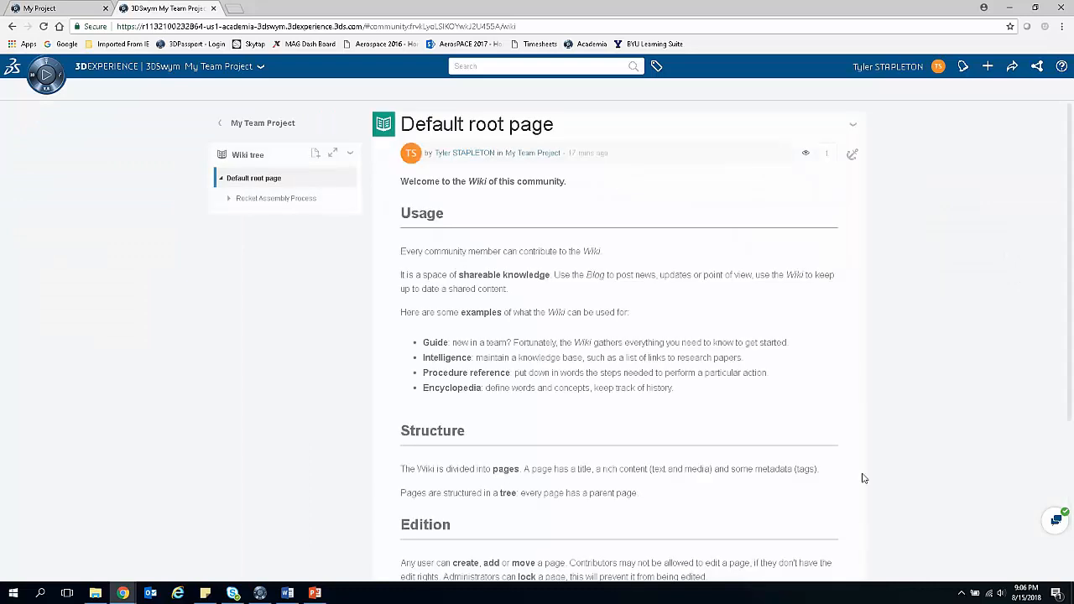
scroll(595, 342, down, 3)
scroll(596, 343, up, 3)
scroll(388, 226, down, 3)
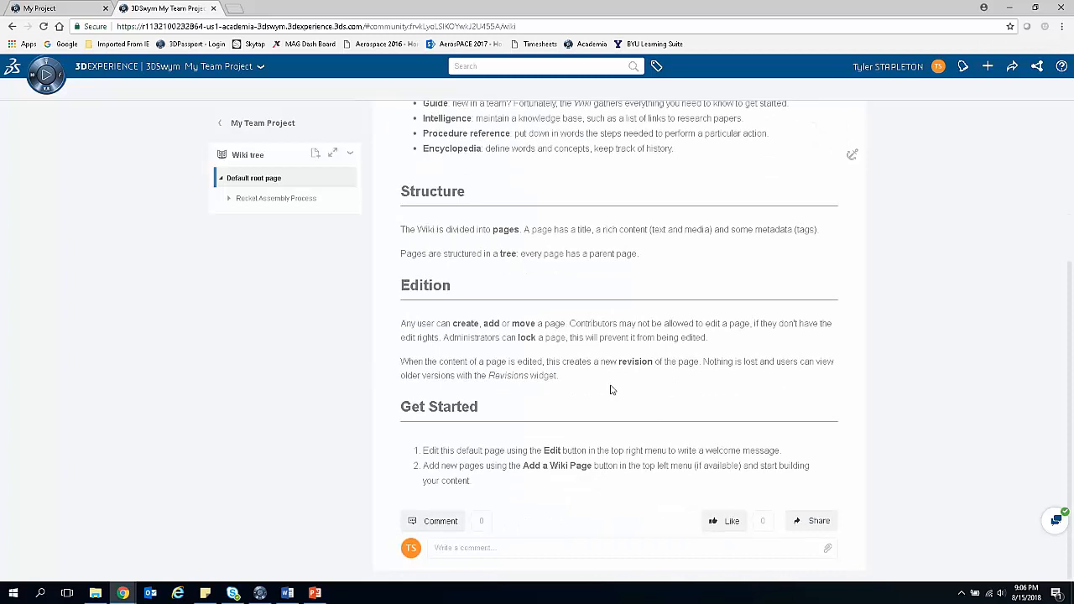
scroll(454, 381, up, 2)
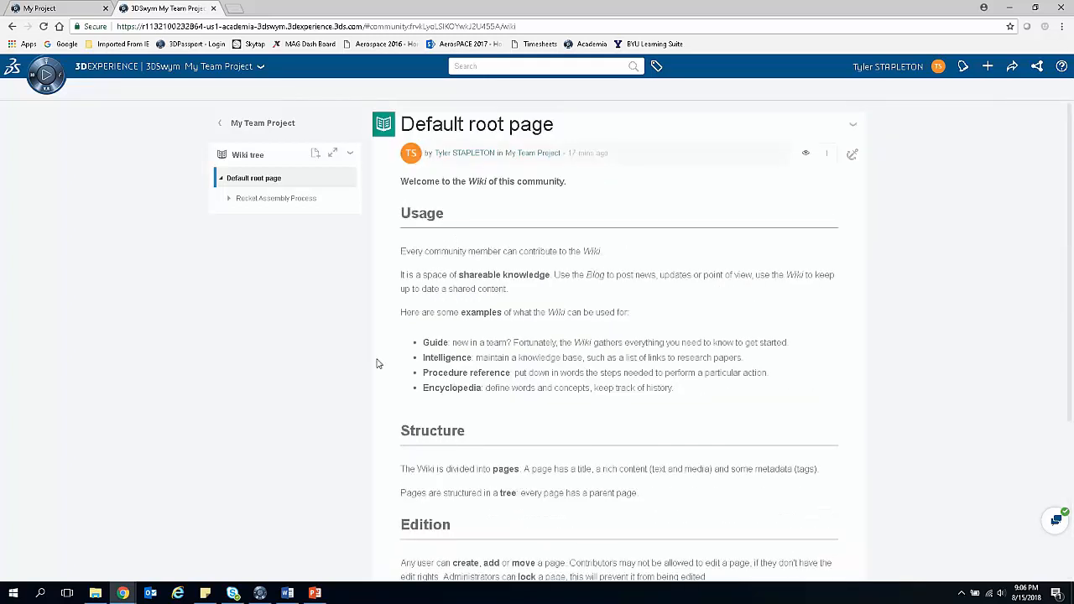
click(12, 26)
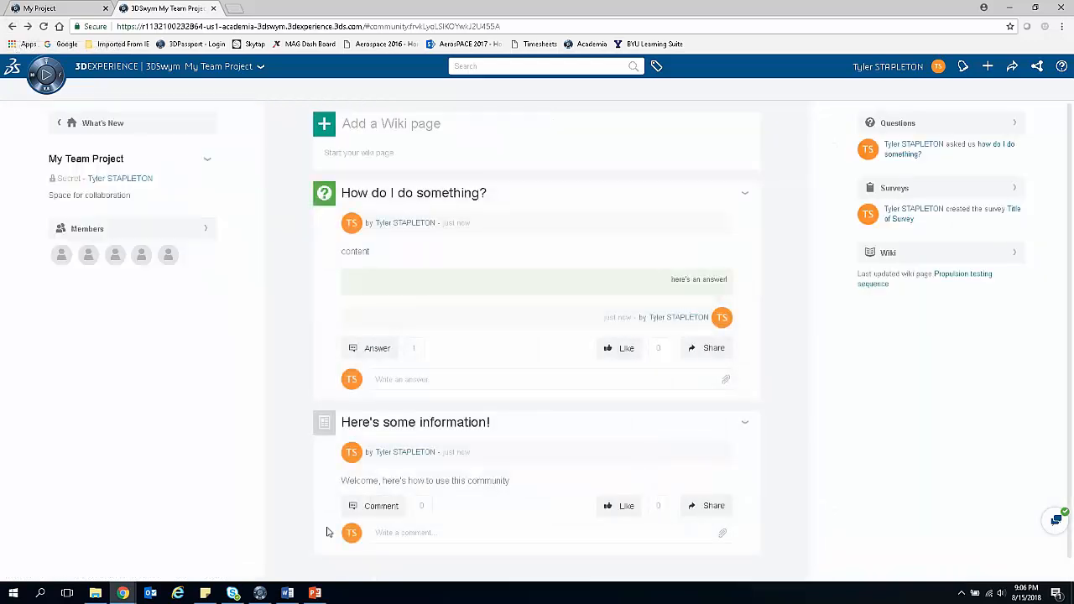
click(27, 26)
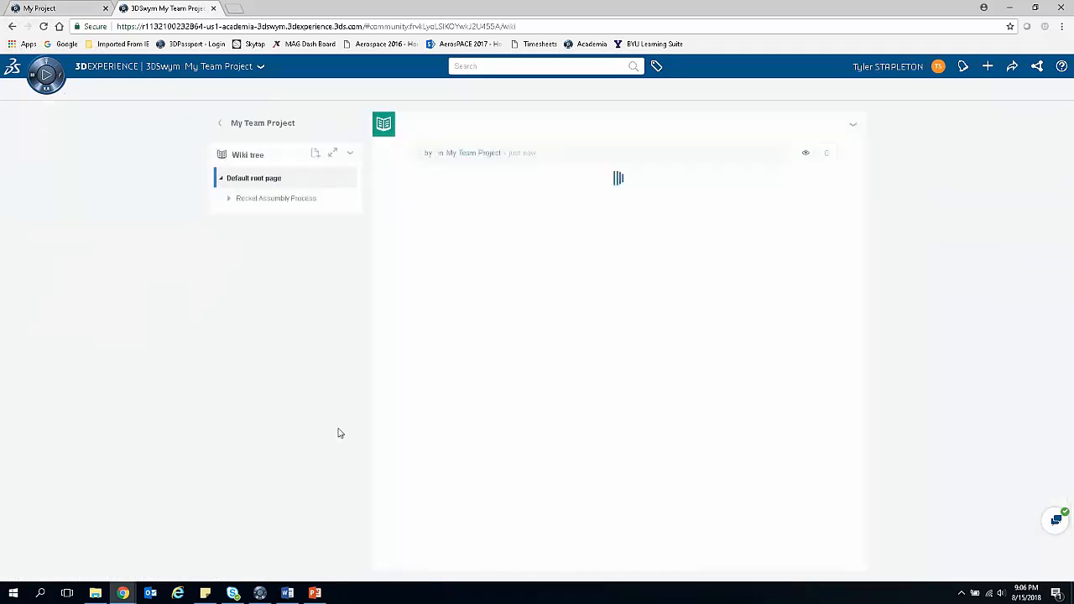
click(12, 26)
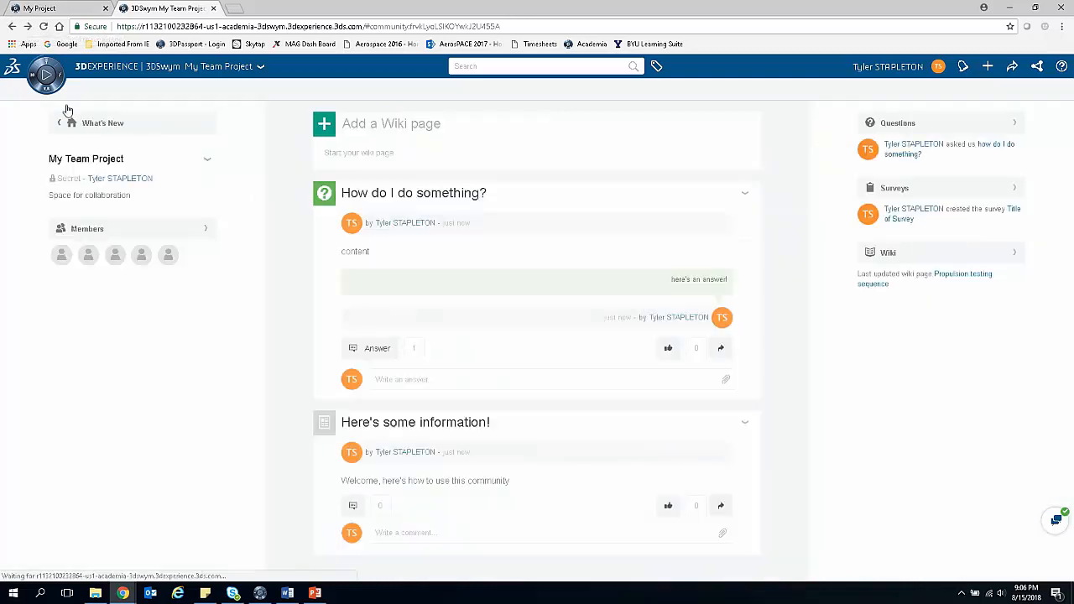
Step: Start a new idea in the My Team Project community and title it "Tractor Propeller"
click(323, 128)
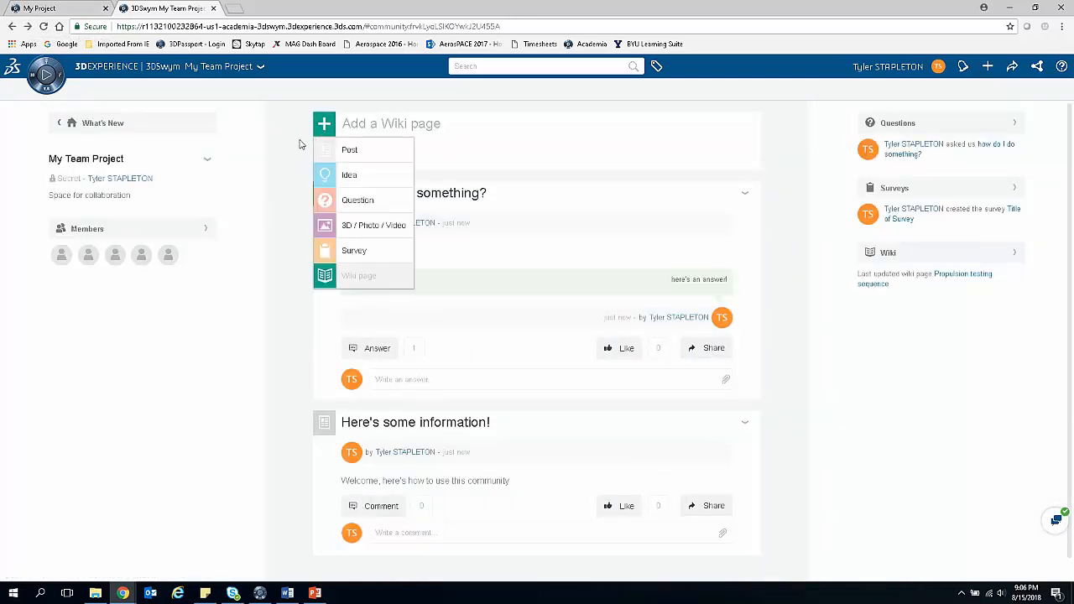
click(391, 178)
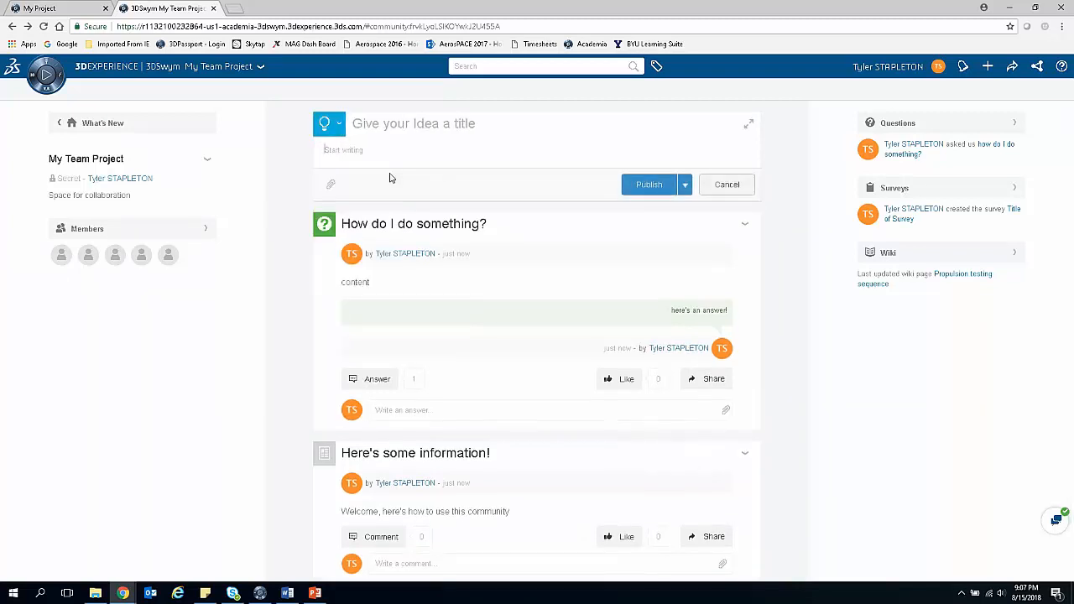
click(385, 145)
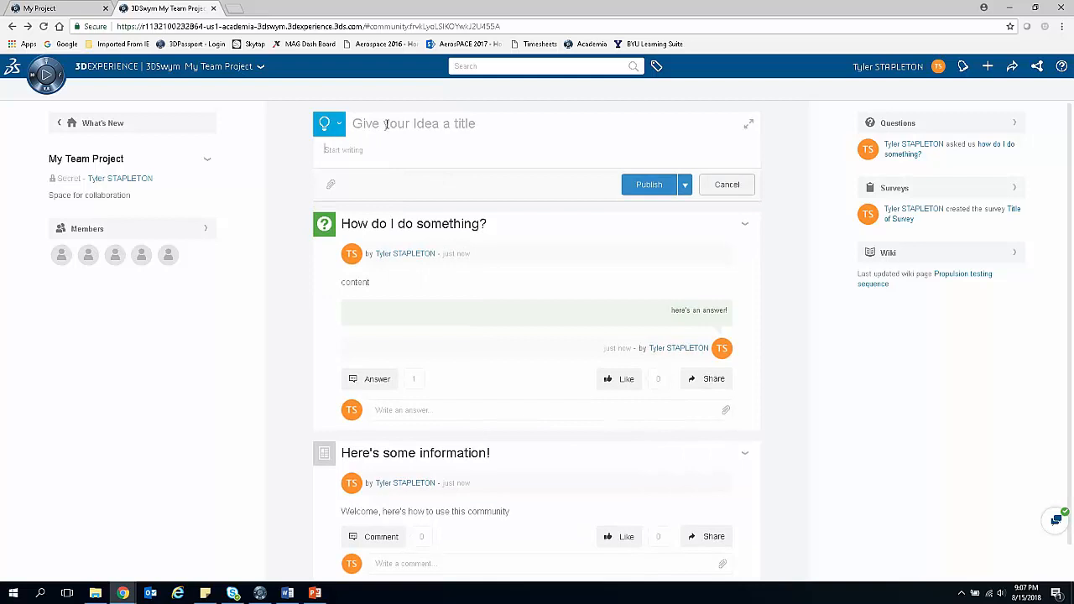
click(377, 123)
text(Tractor Propeller)
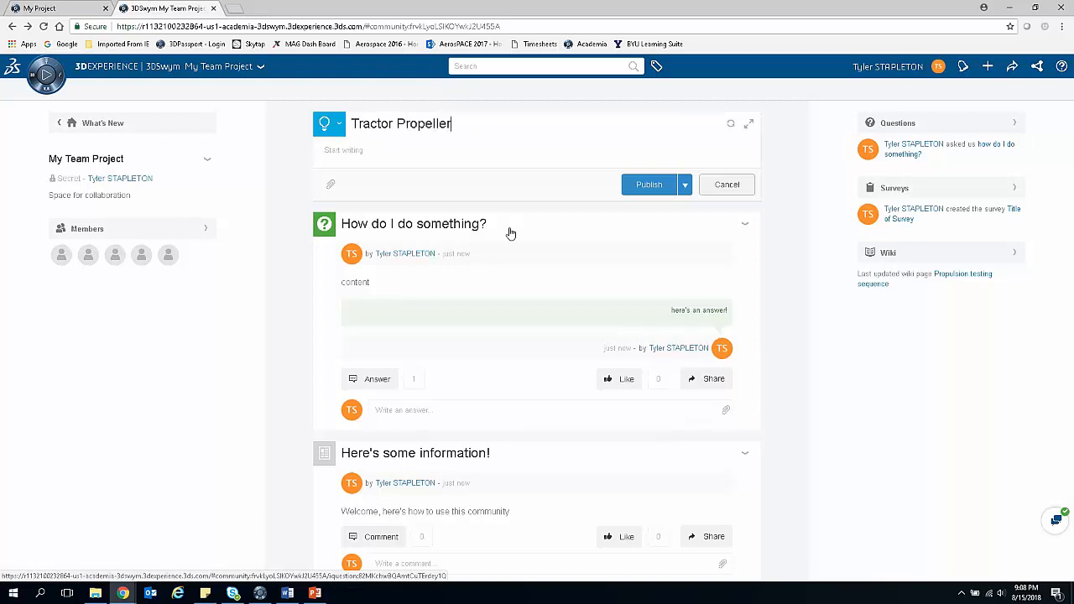
Step: Enter "Here are the reasons why" as the body text of the Tractor Propeller idea and publish it
click(414, 176)
text(Here are the reasons why)
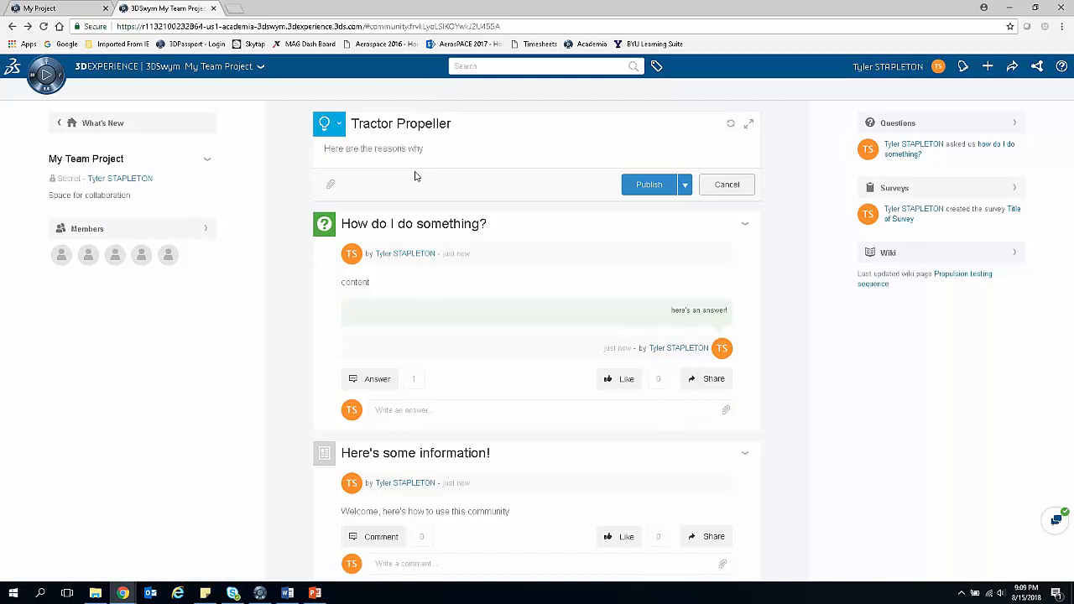
click(641, 187)
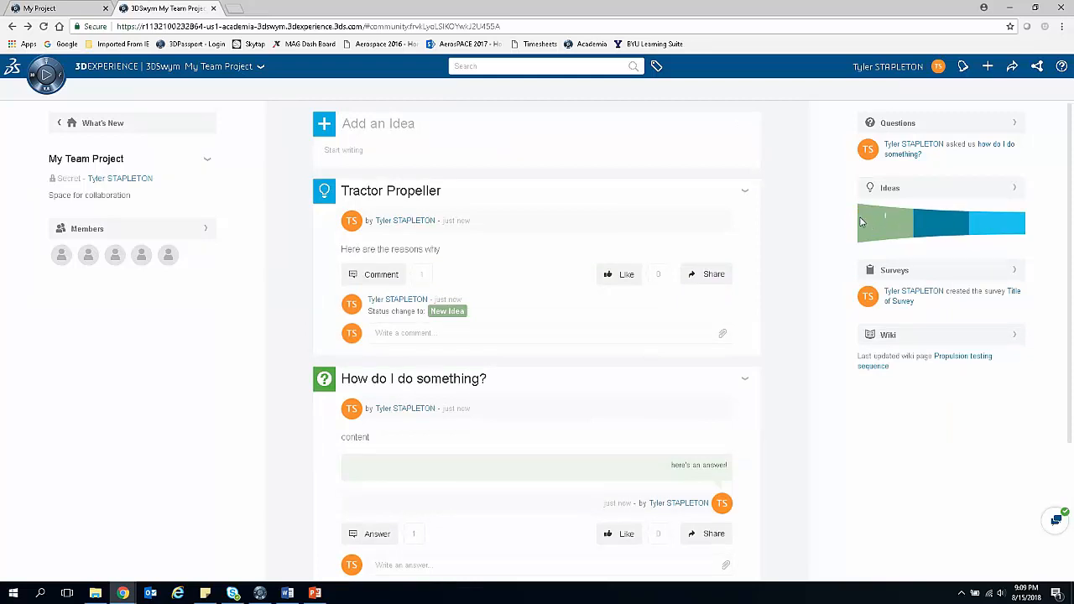
Step: On the community's Ideas page, publish another idea titled "pusher propeller" with the body text "here's why"
click(946, 194)
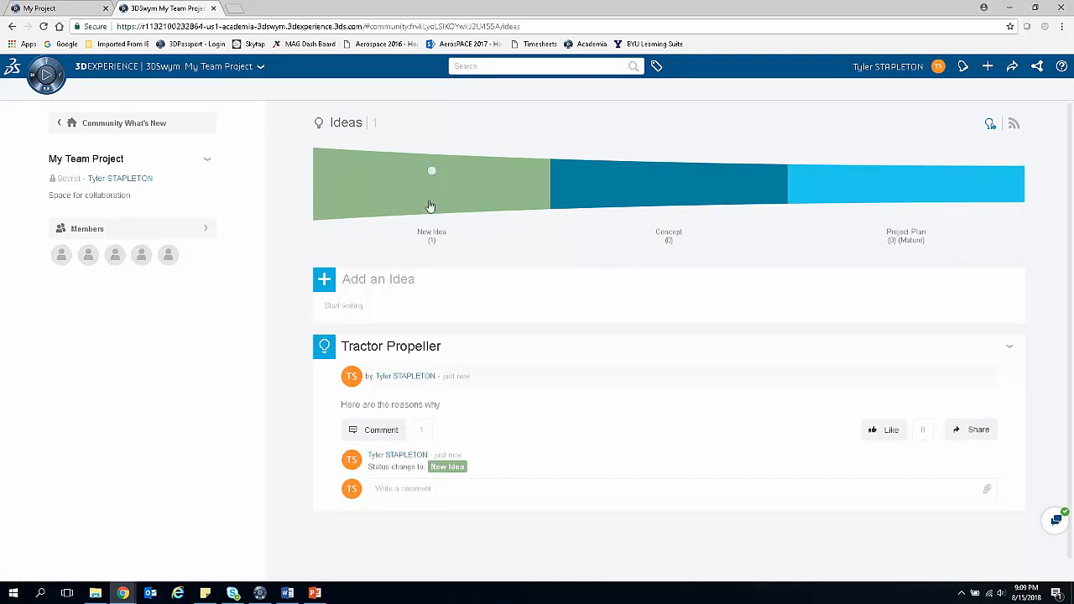
mouse_move(432, 173)
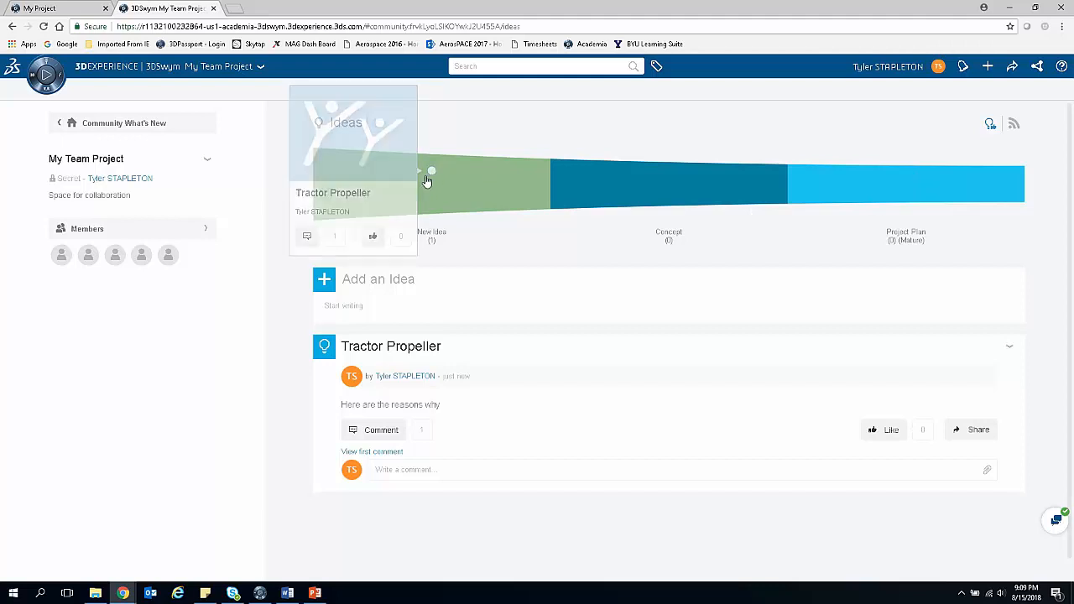
click(403, 280)
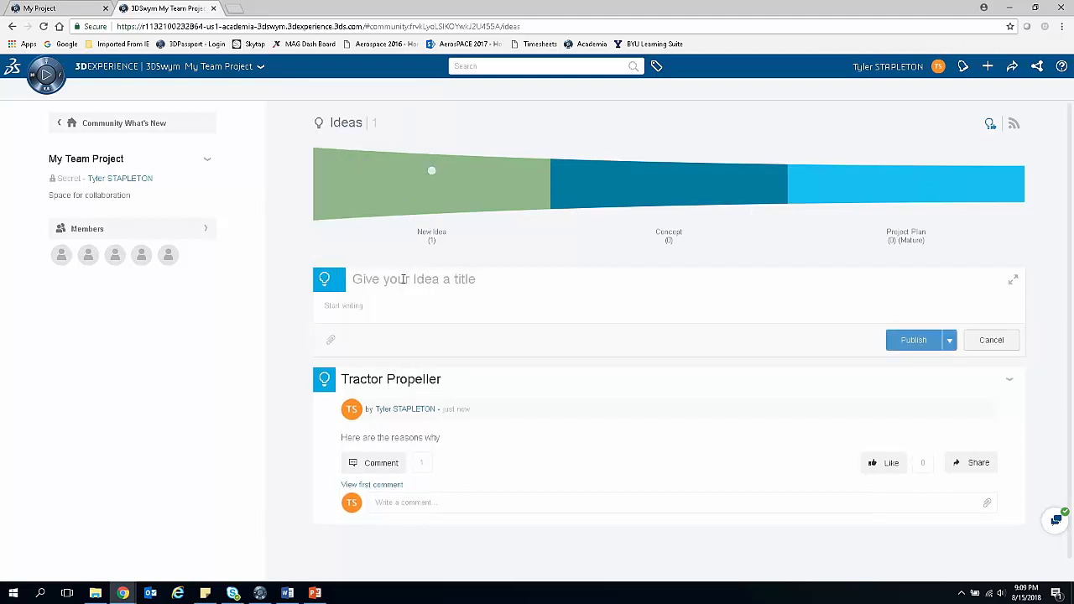
text(pusher propeller)
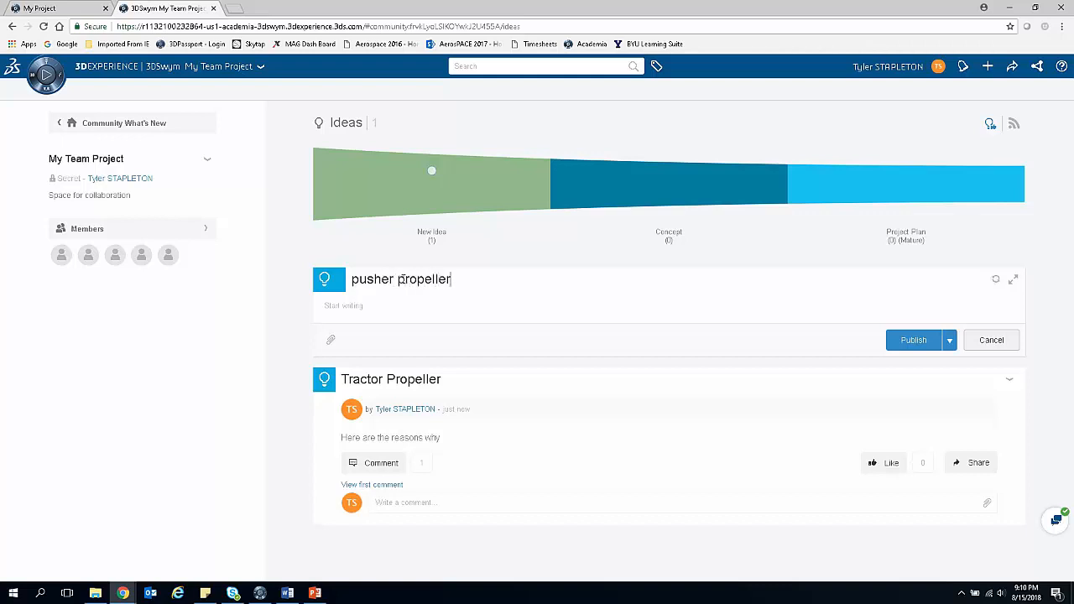
text(here's why)
click(914, 348)
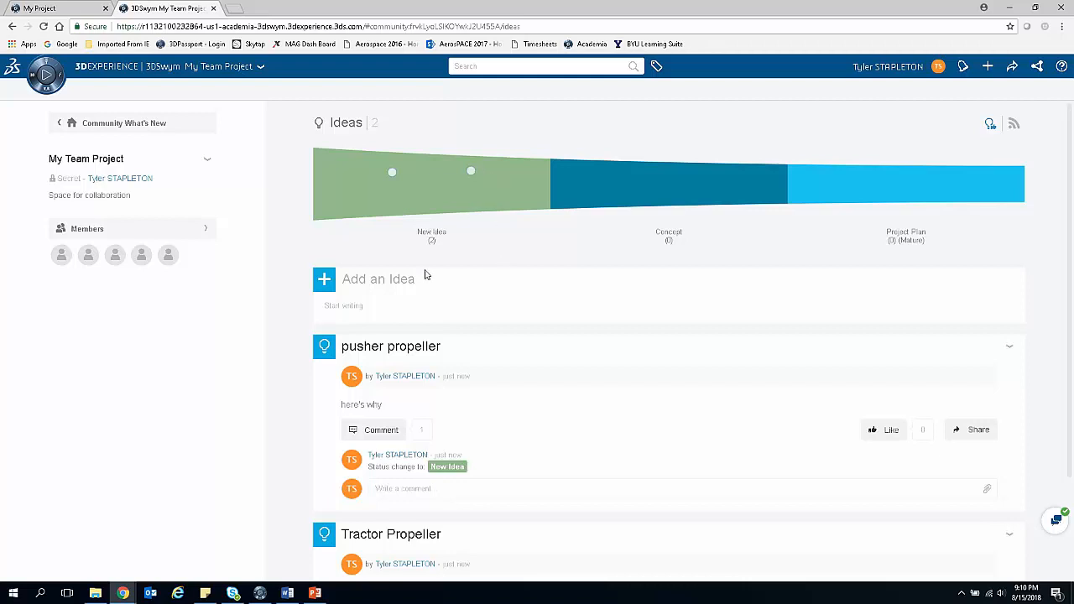
Step: Change the status of the pusher propeller idea to Concept, giving "team consensus" as the explanation
click(325, 348)
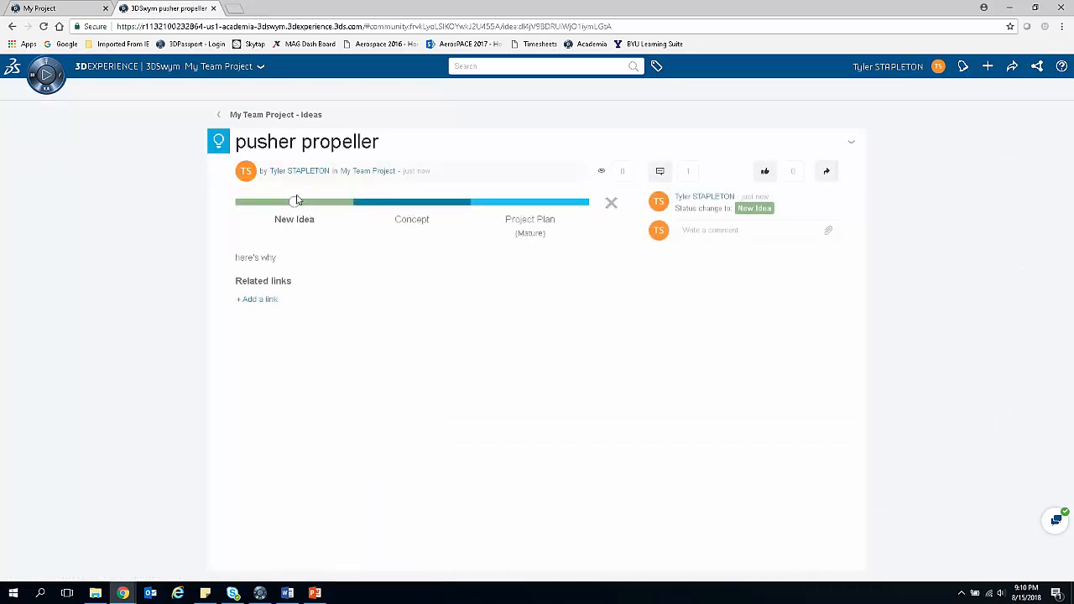
drag(296, 204, 409, 207)
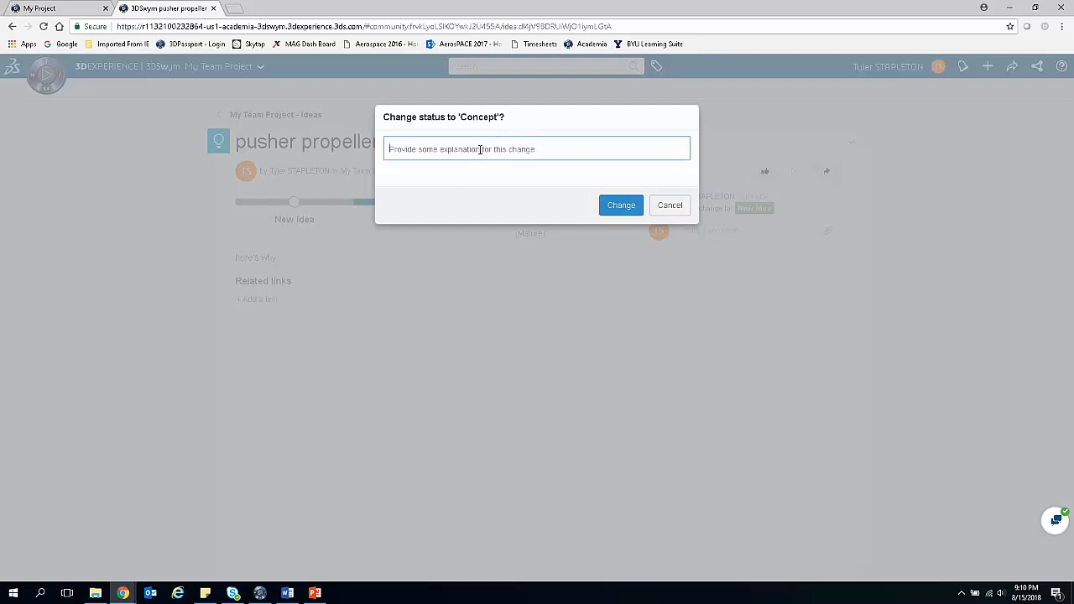
text(team consensus)
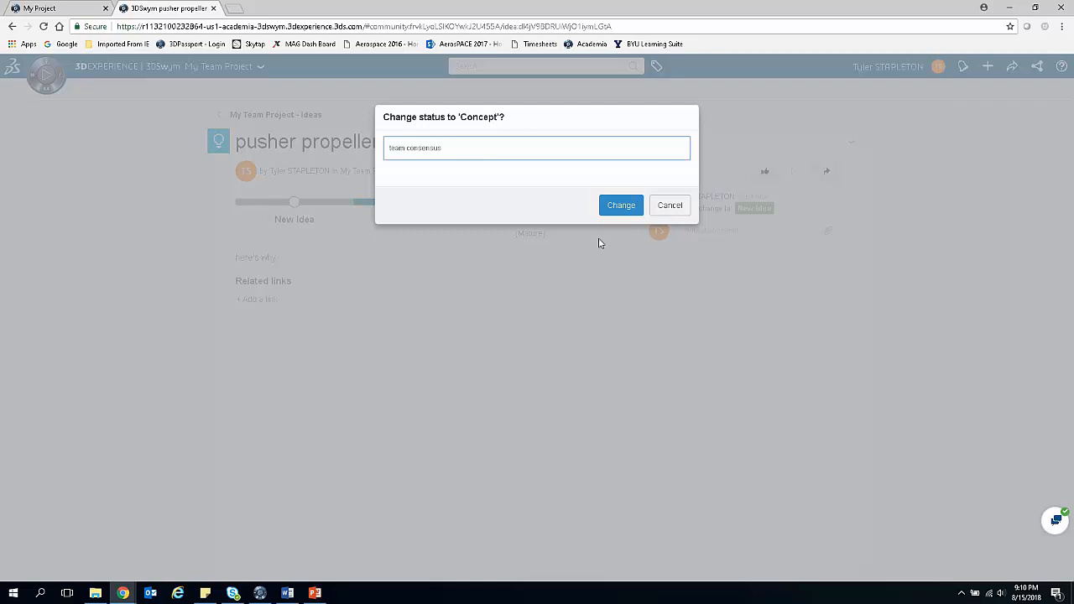
click(618, 207)
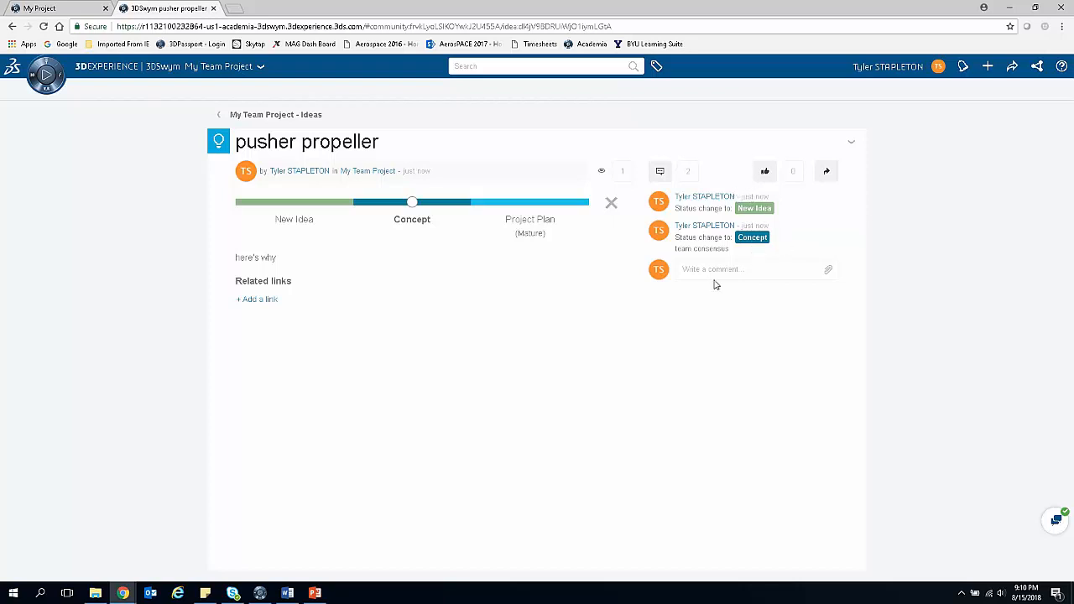
Step: Look over the idea funnel and entries on the Ideas page, and the My Team Project community feed
click(218, 115)
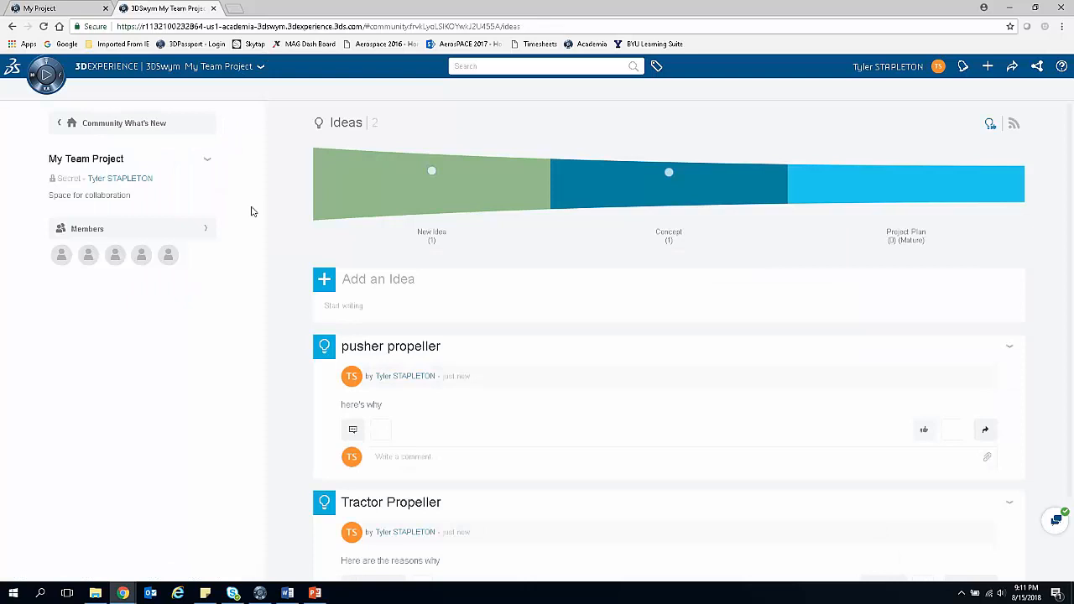
mouse_move(669, 175)
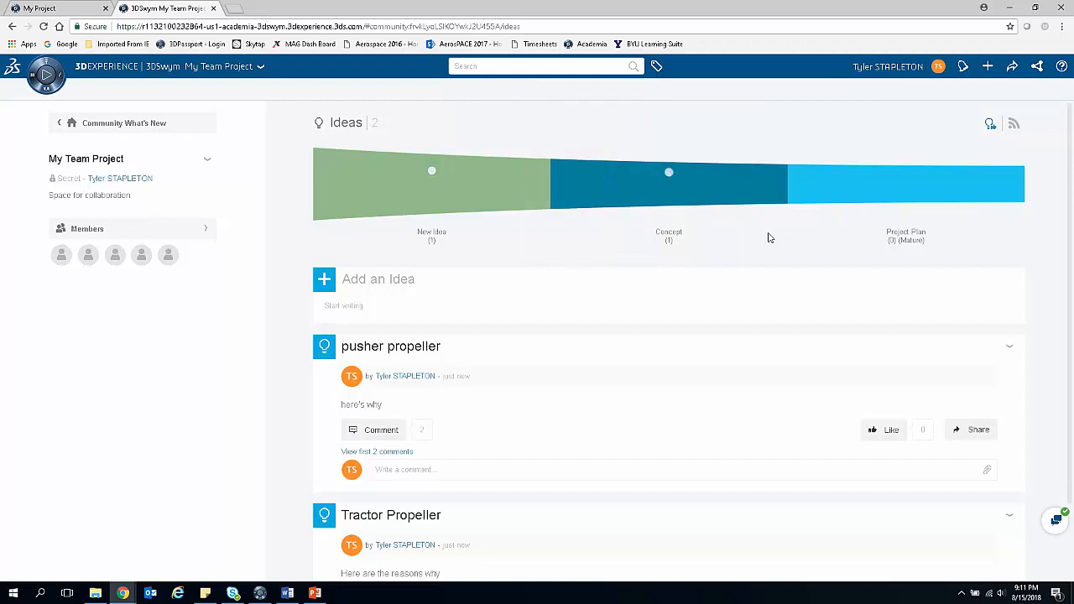
scroll(499, 192, down, 1)
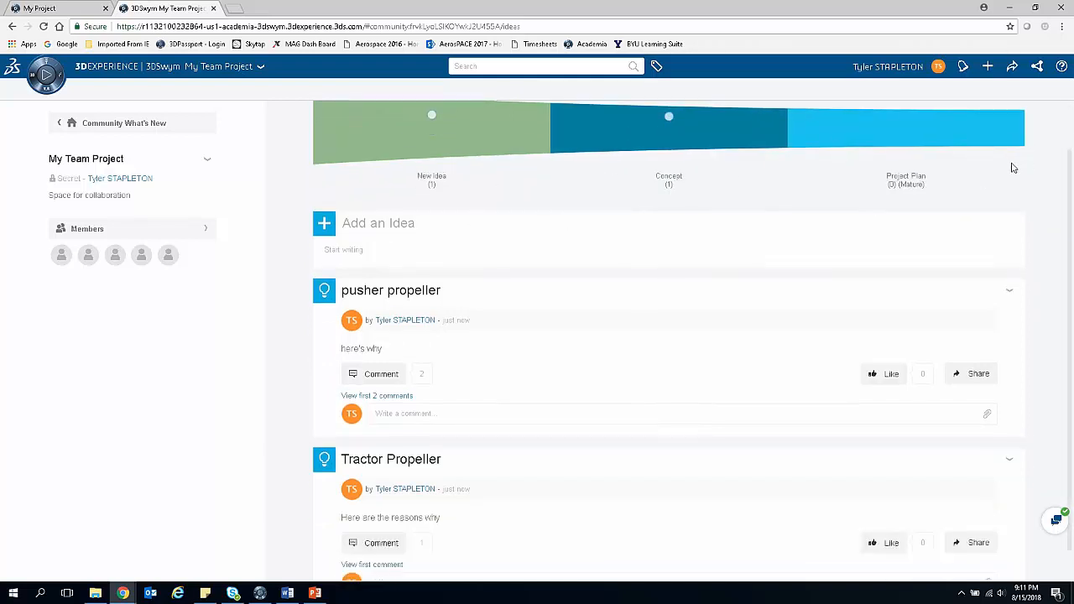
scroll(289, 208, up, 1)
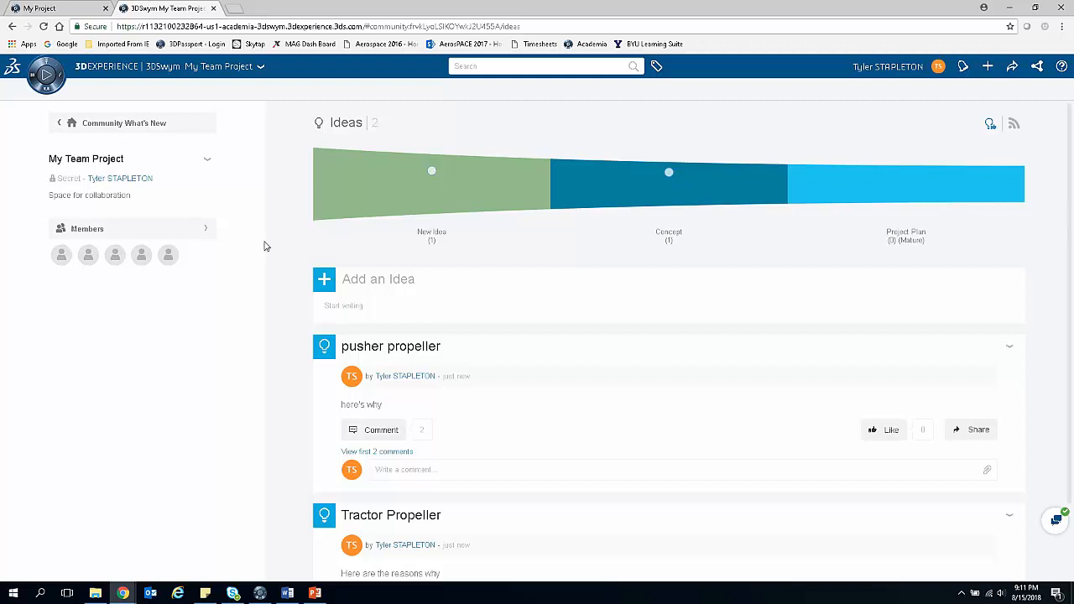
click(125, 125)
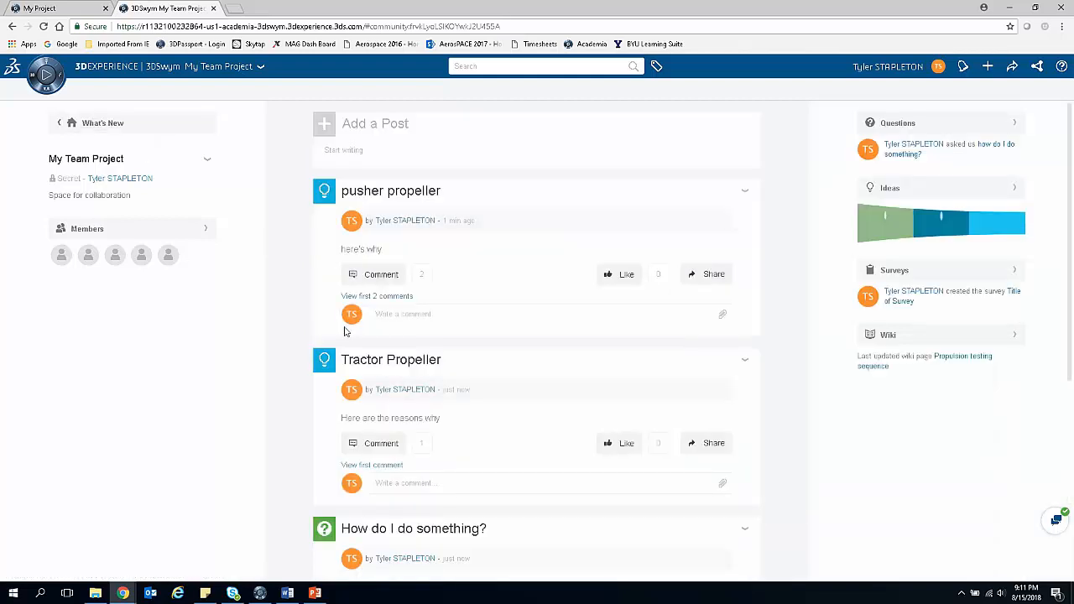
scroll(300, 193, down, 3)
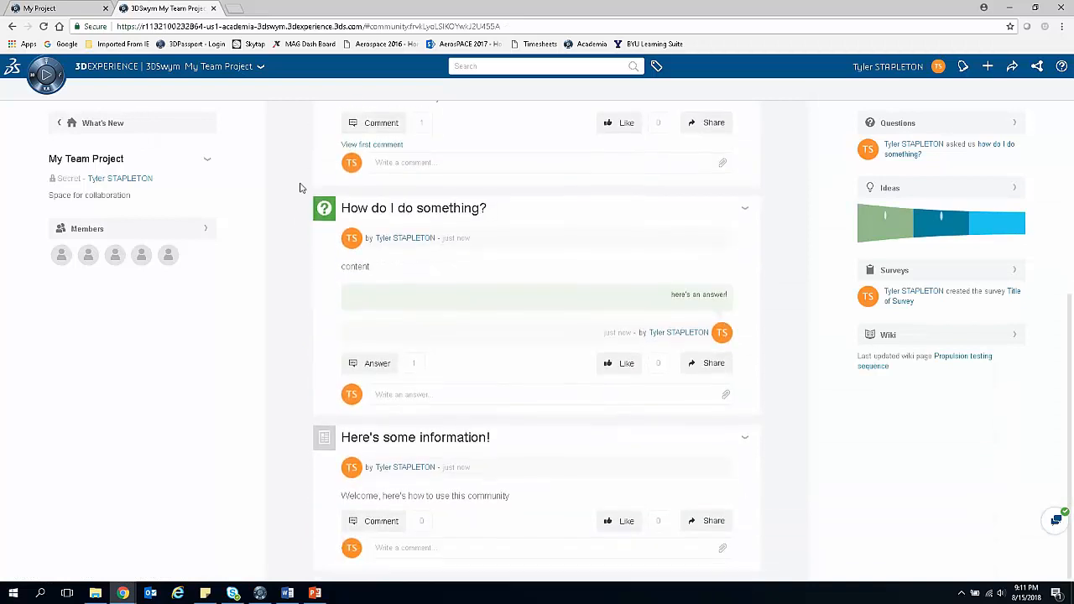
scroll(312, 260, up, 5)
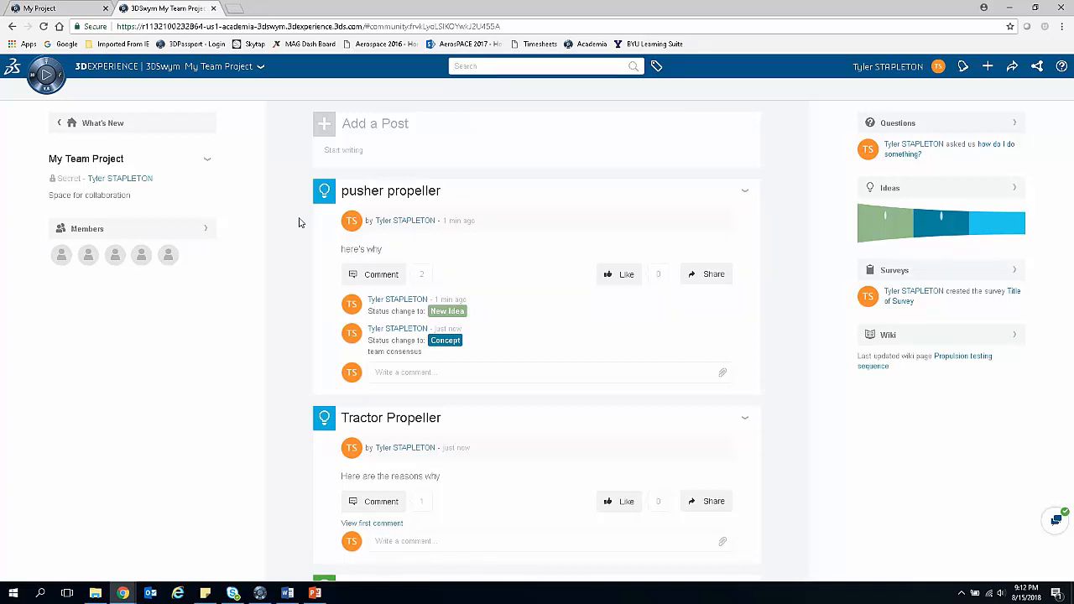
Step: Look through the communities list and the combined feed on the What's New page
click(56, 126)
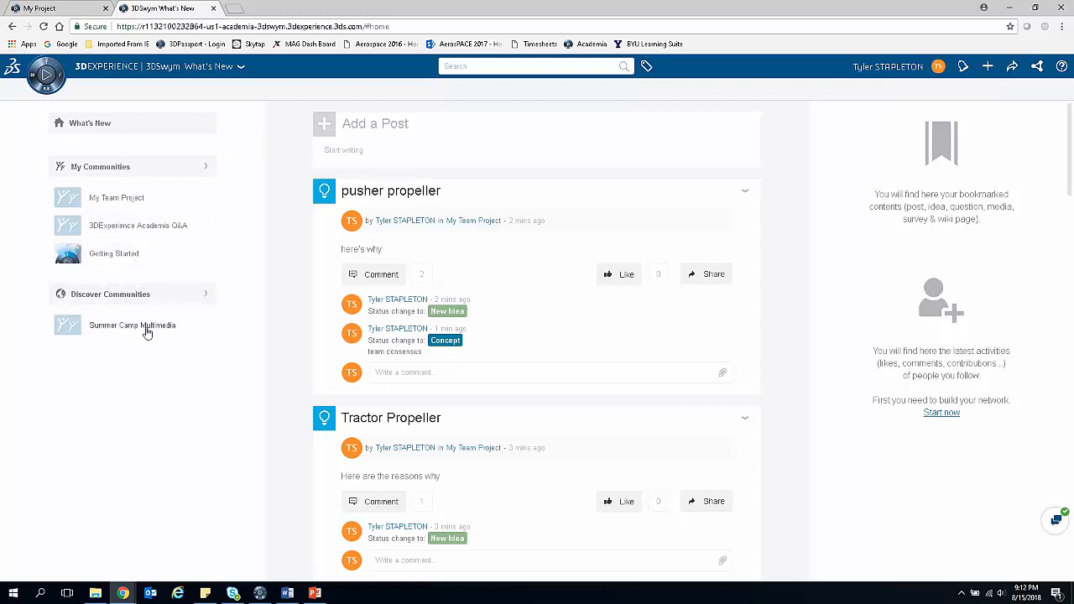
mouse_move(156, 323)
scroll(484, 247, down, 15)
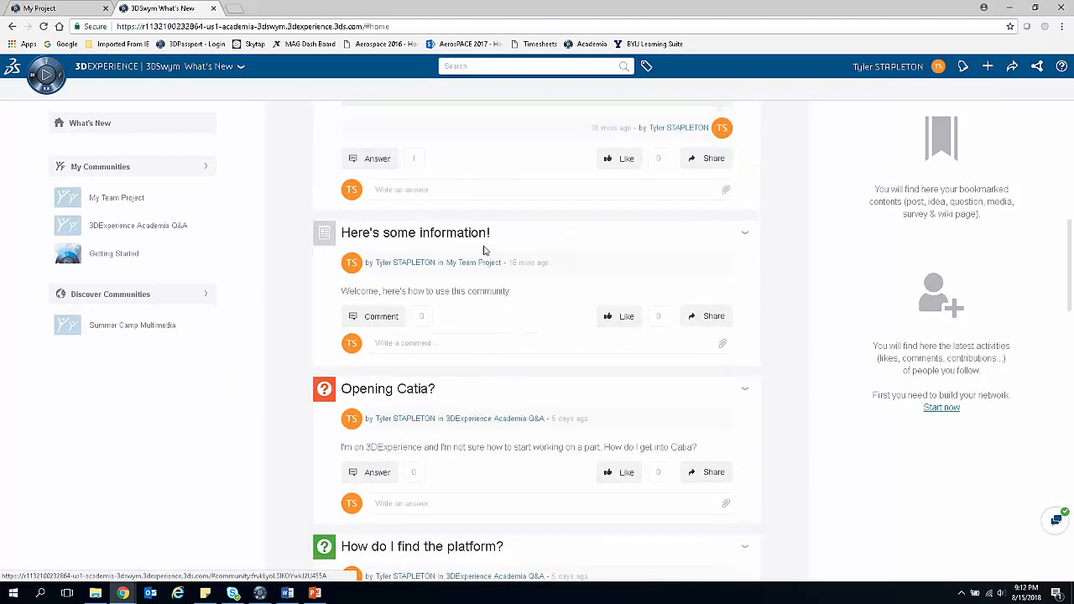
scroll(484, 250, down, 3)
scroll(484, 250, up, 15)
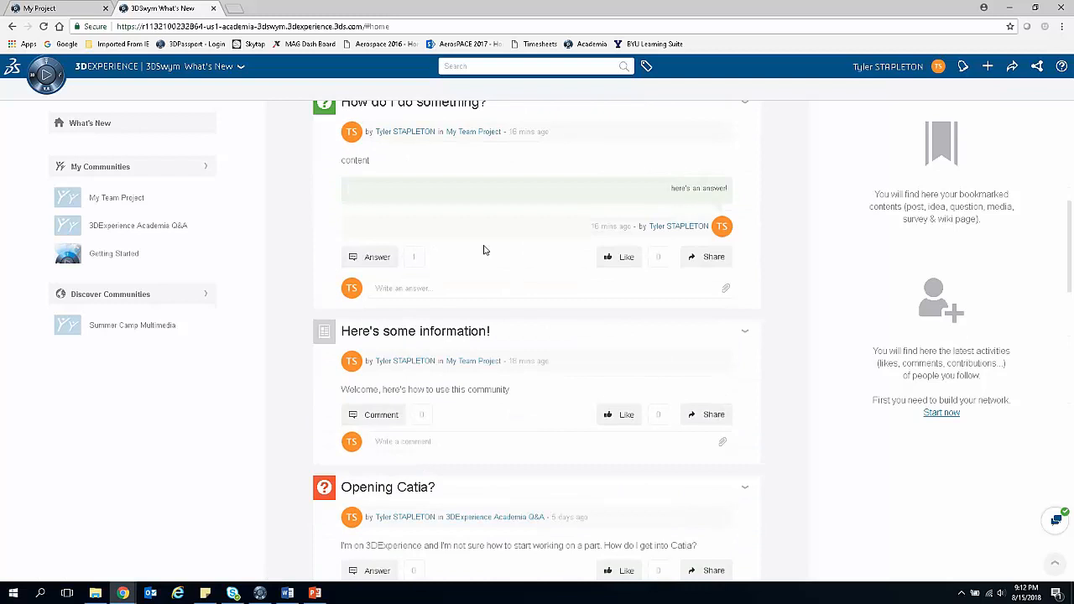
scroll(485, 248, up, 3)
Step: Search 3DSwym for "propeller", look at the matching ideas and clear the search term
click(529, 67)
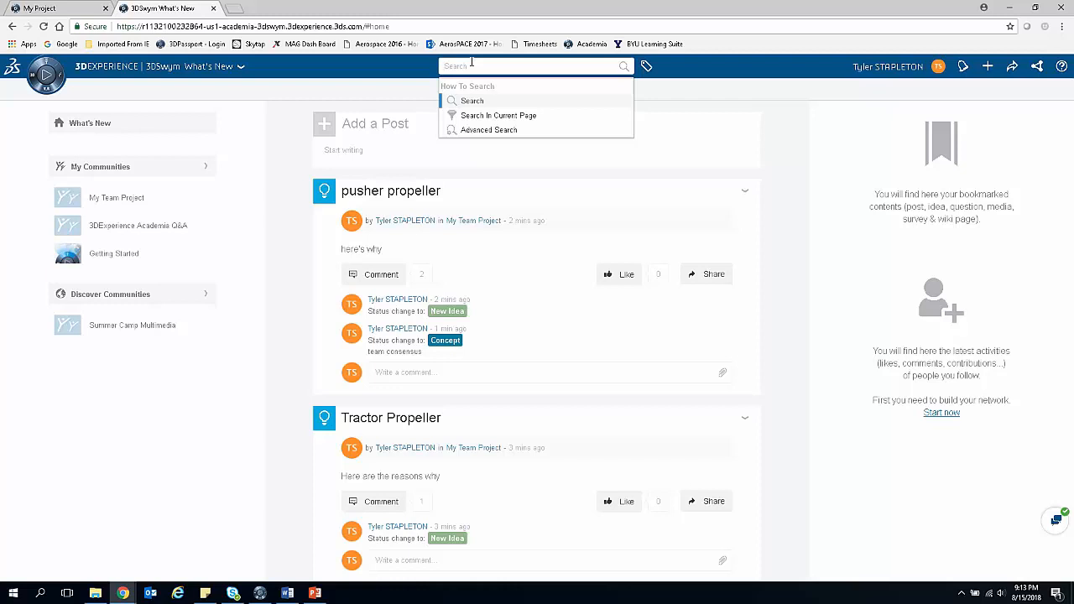
text(propeller)
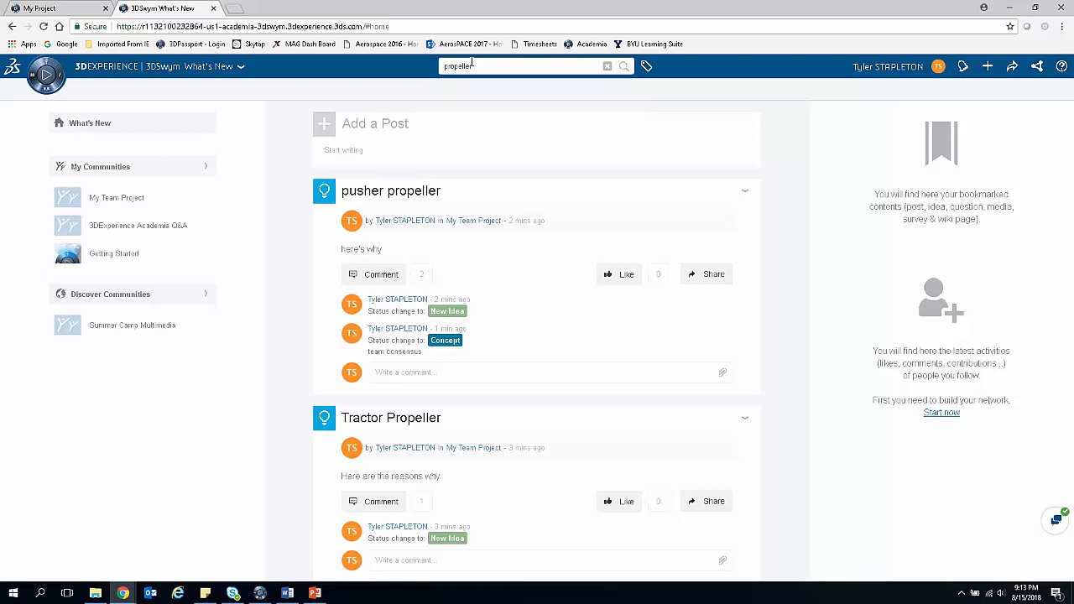
key(Return)
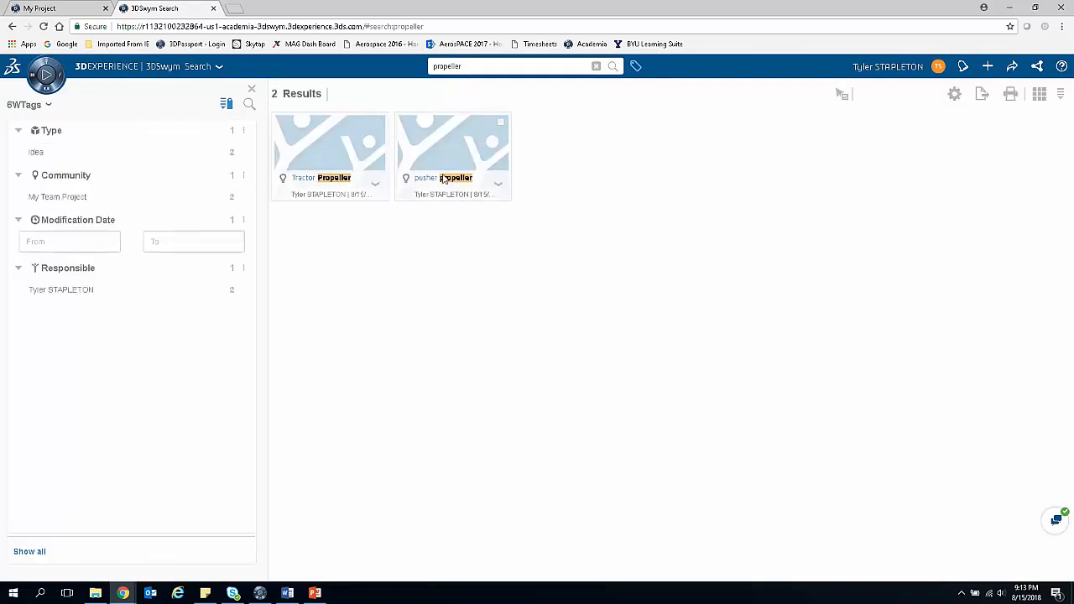
mouse_move(444, 178)
click(596, 67)
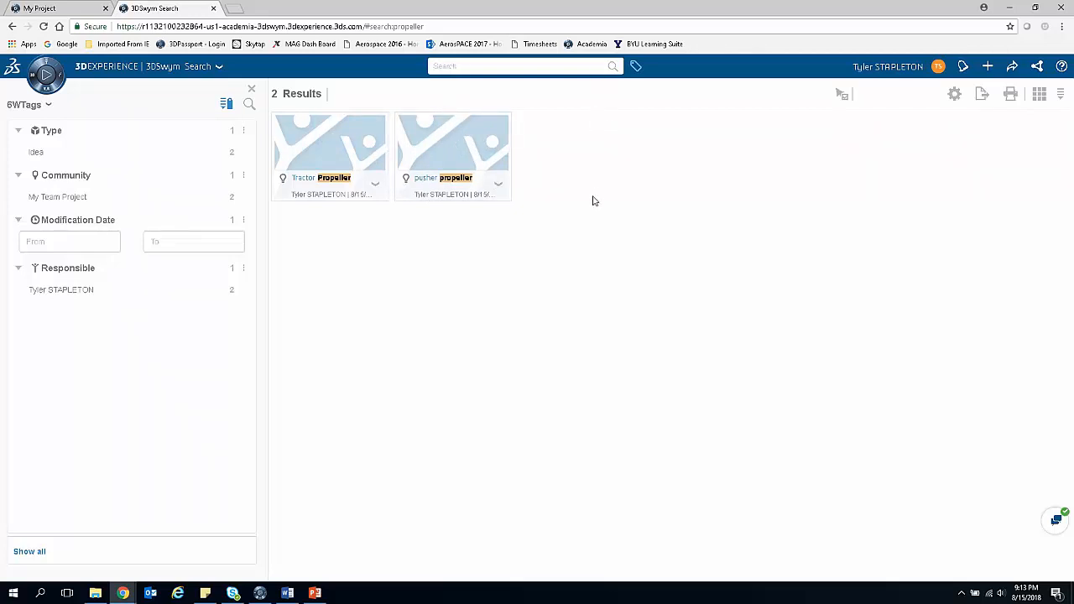